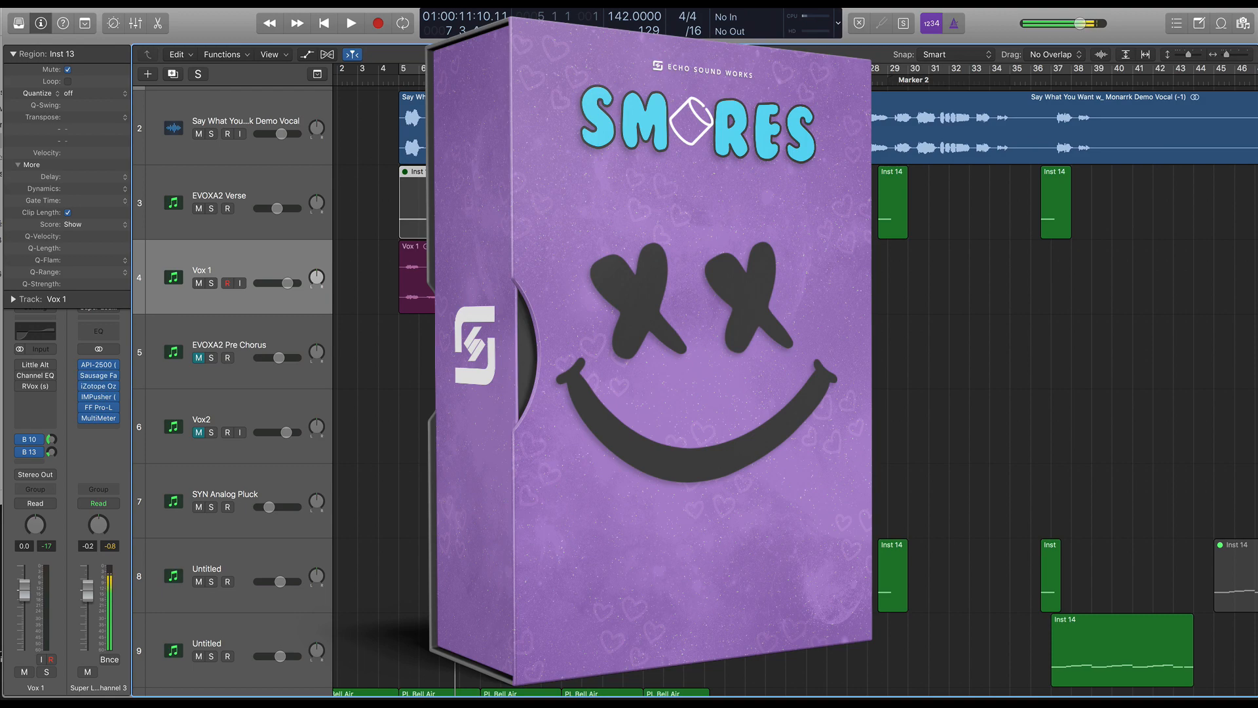
# Solo the Say What You Want demo vocal region and place the playhead at bar 5.
pyautogui.scroll(2, 832, 205)
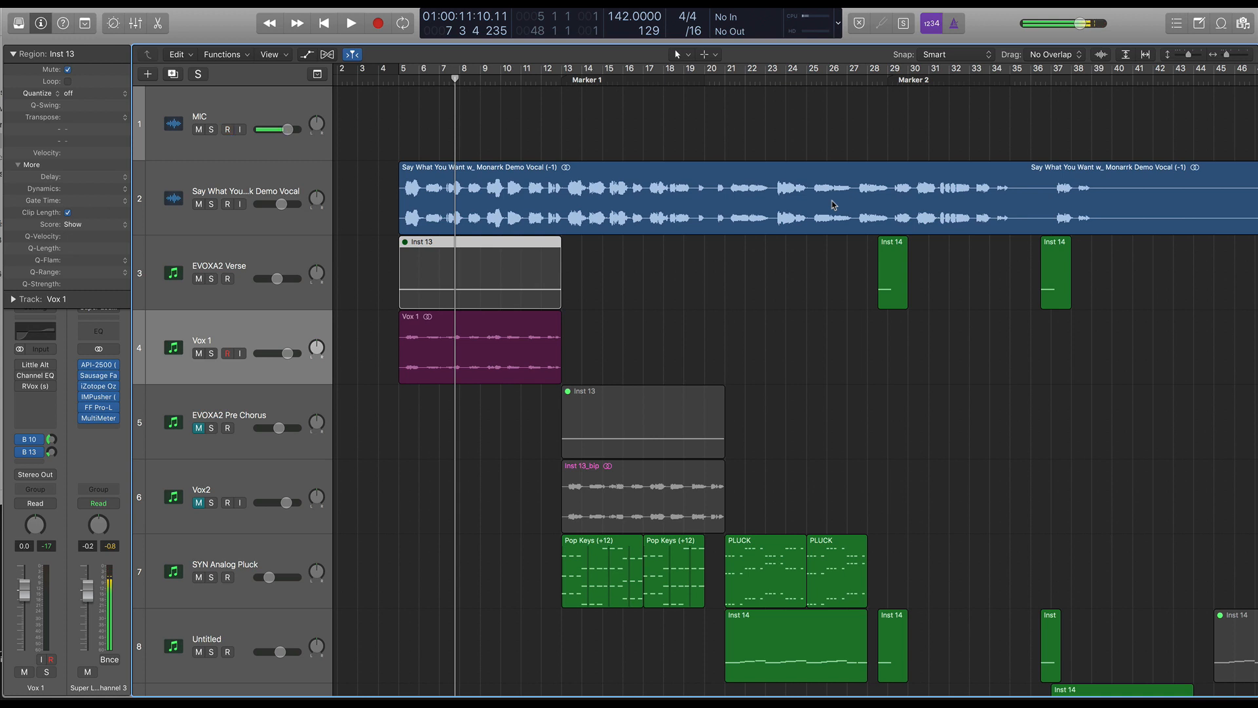
pyautogui.click(608, 225)
pyautogui.hotkey('ctrl', 's')
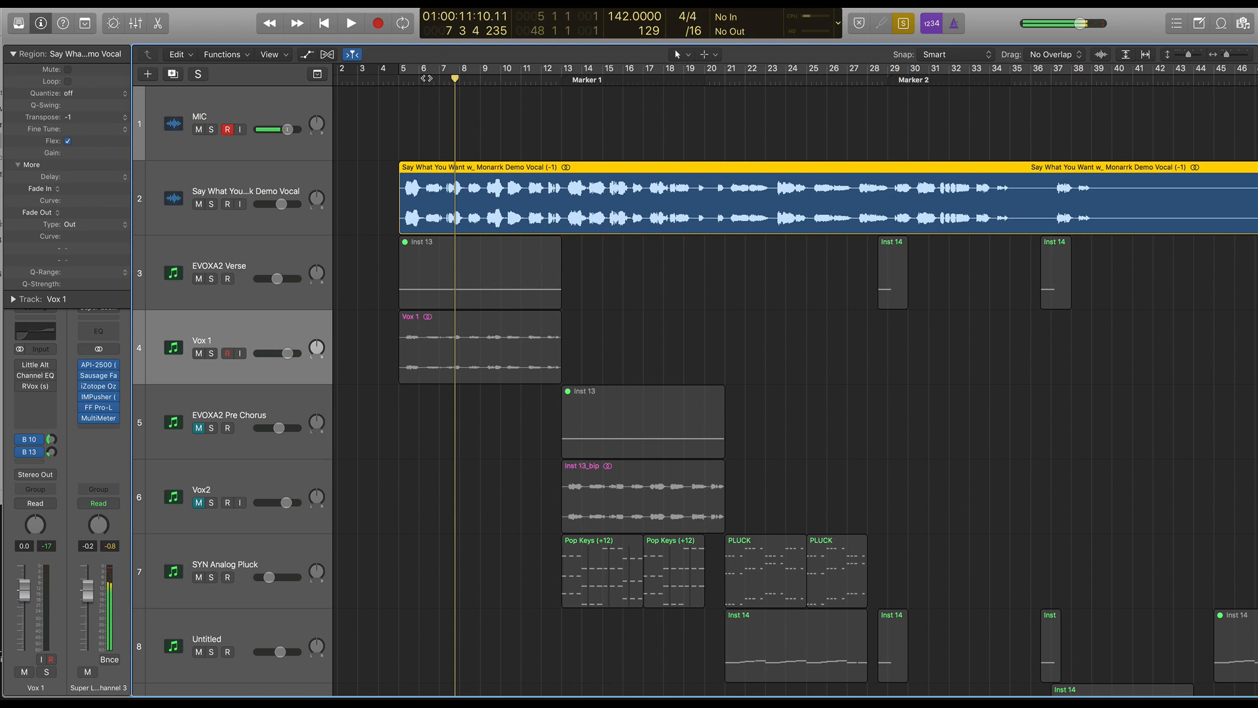
pyautogui.click(400, 79)
pyautogui.click(303, 167)
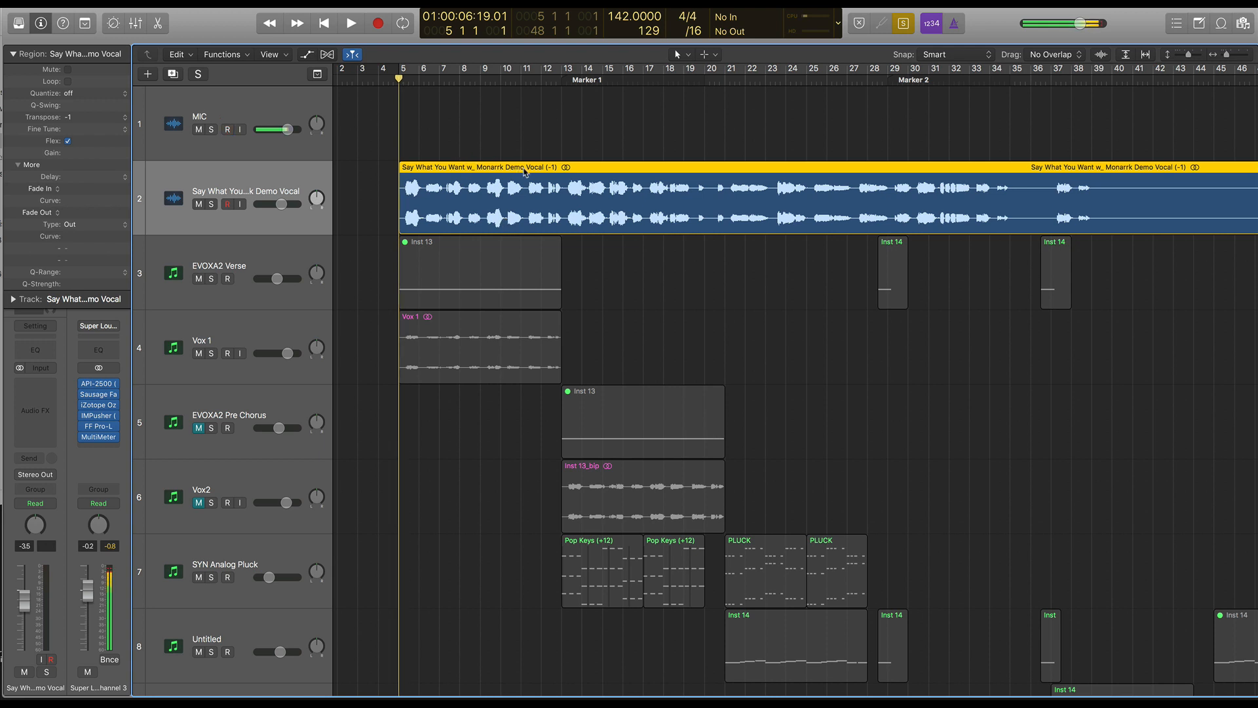
pyautogui.press('super+Right')
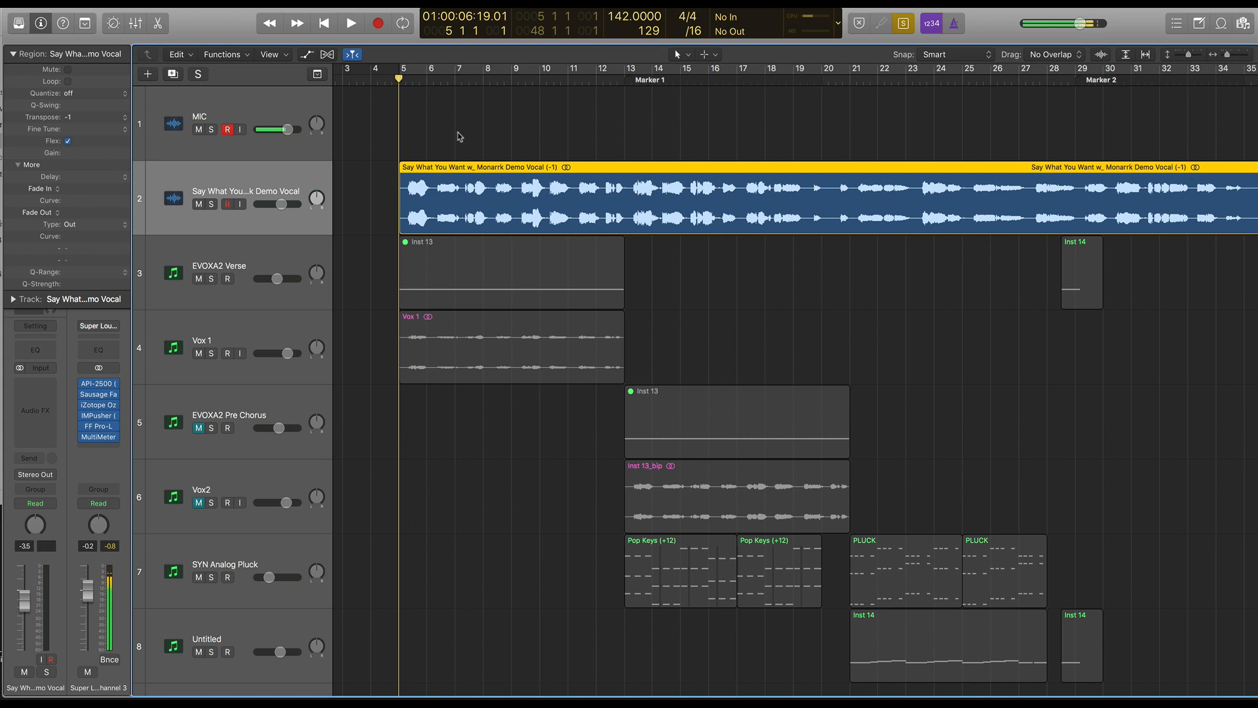
# Mute the Vox 1 track and play back the original demo vocal from bar 5 to bar 13 with solo off.
pyautogui.press('space')
pyautogui.click(199, 353)
pyautogui.press('space')
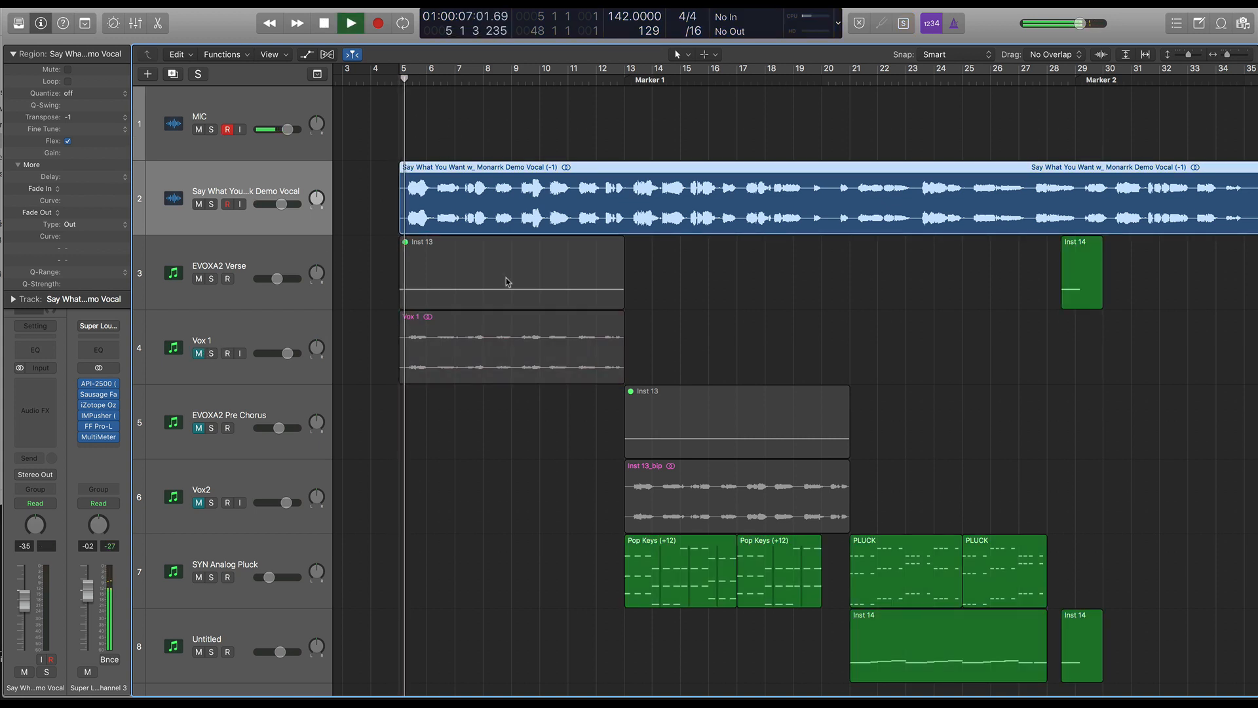
pyautogui.scroll(-2, 526, 340)
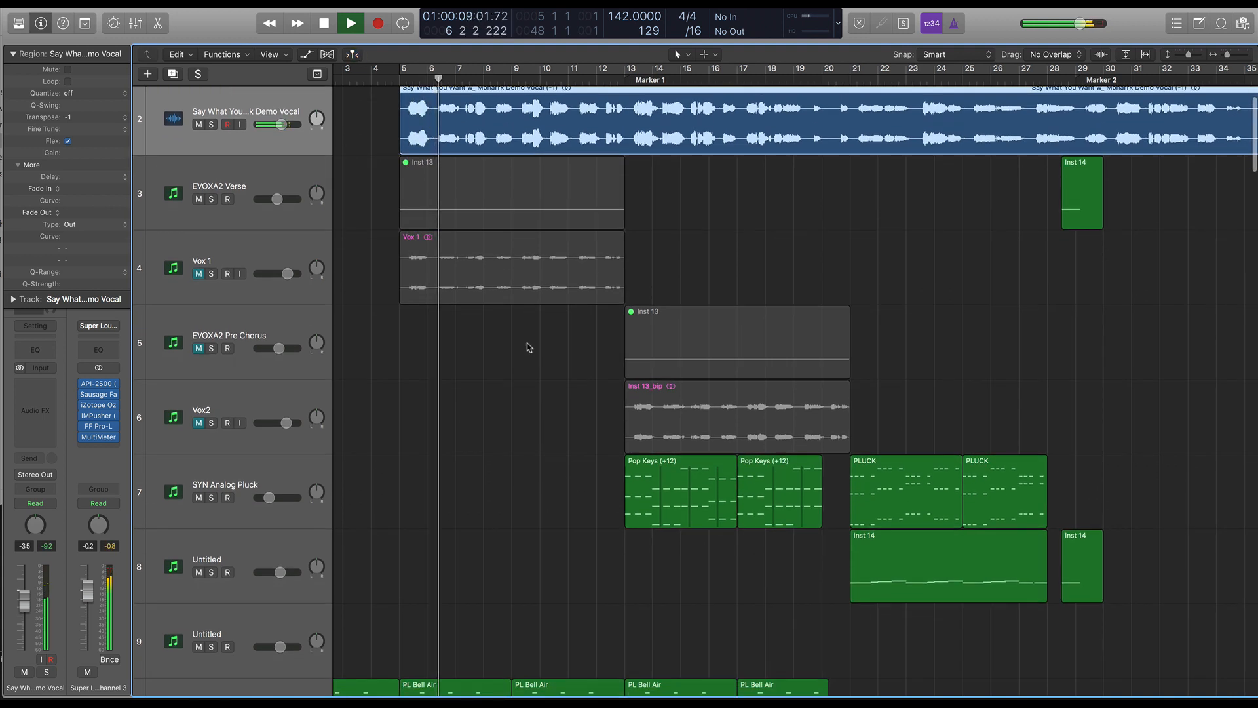
pyautogui.scroll(2, 526, 341)
pyautogui.click(261, 334)
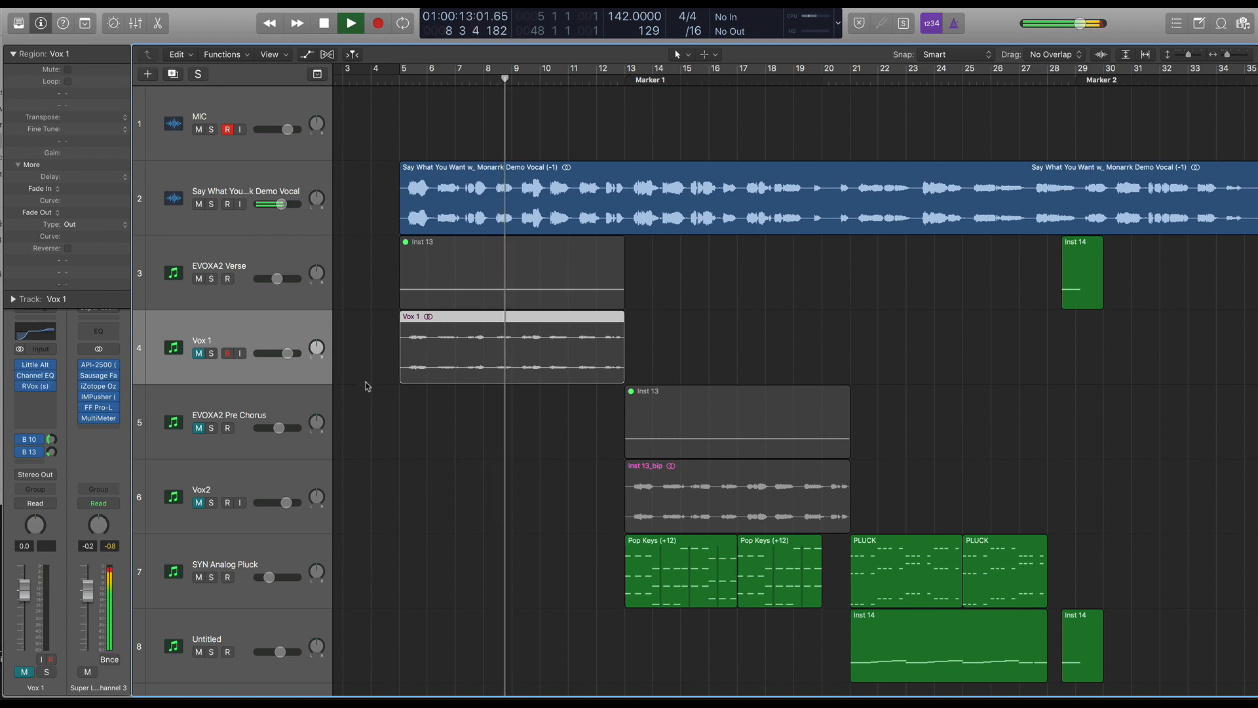
pyautogui.scroll(1, 435, 388)
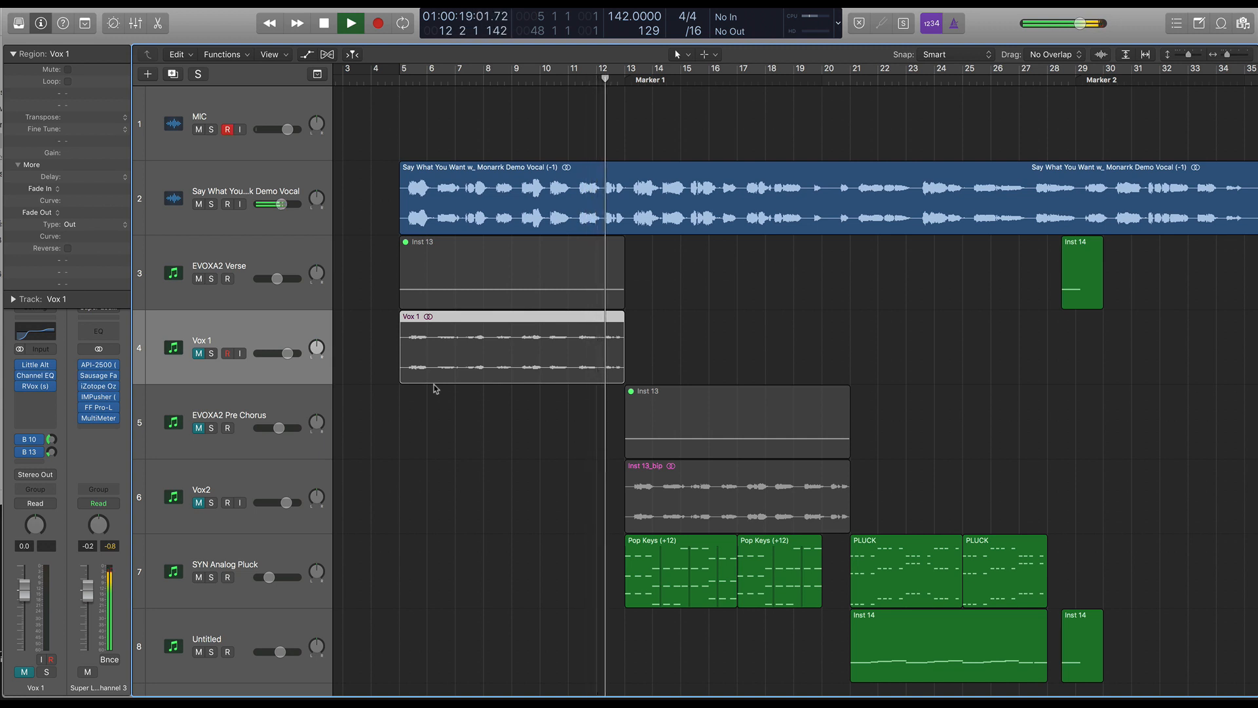
pyautogui.press('space')
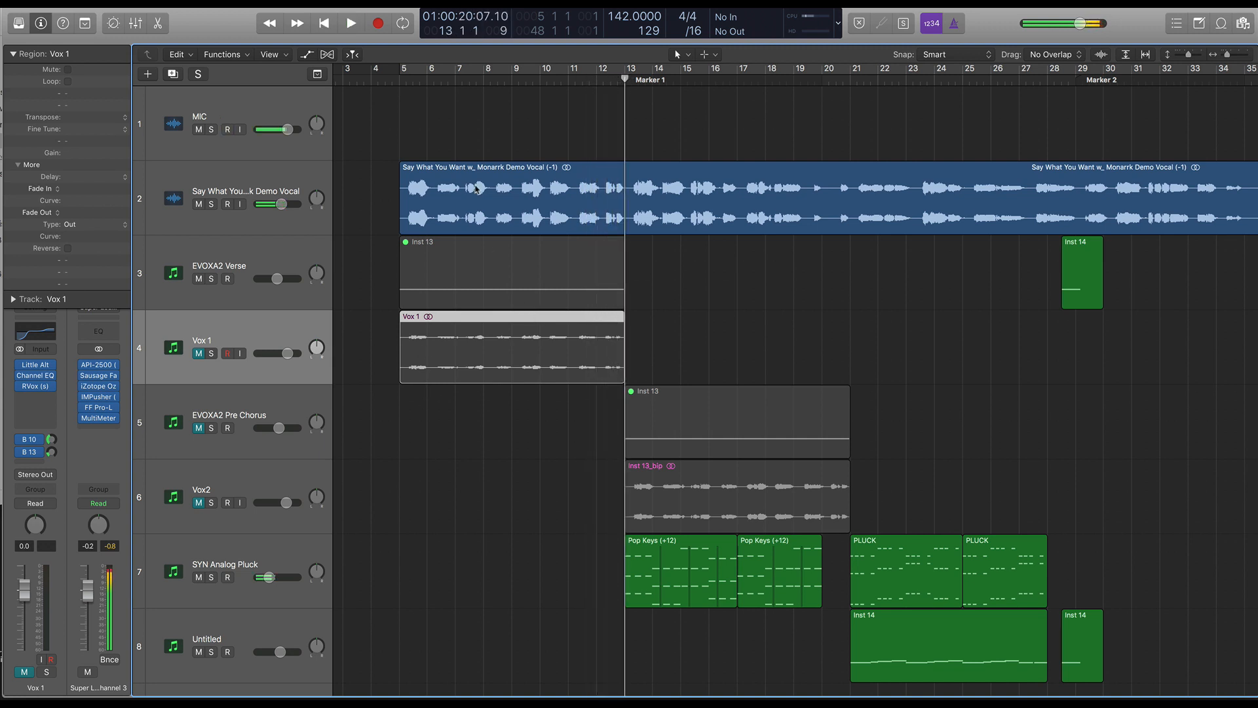
# Mute the Say What You Want demo vocal track and unmute Vox 1, with the playhead back at bar 5.
pyautogui.moveTo(604, 139); pyautogui.dragTo(864, 190)
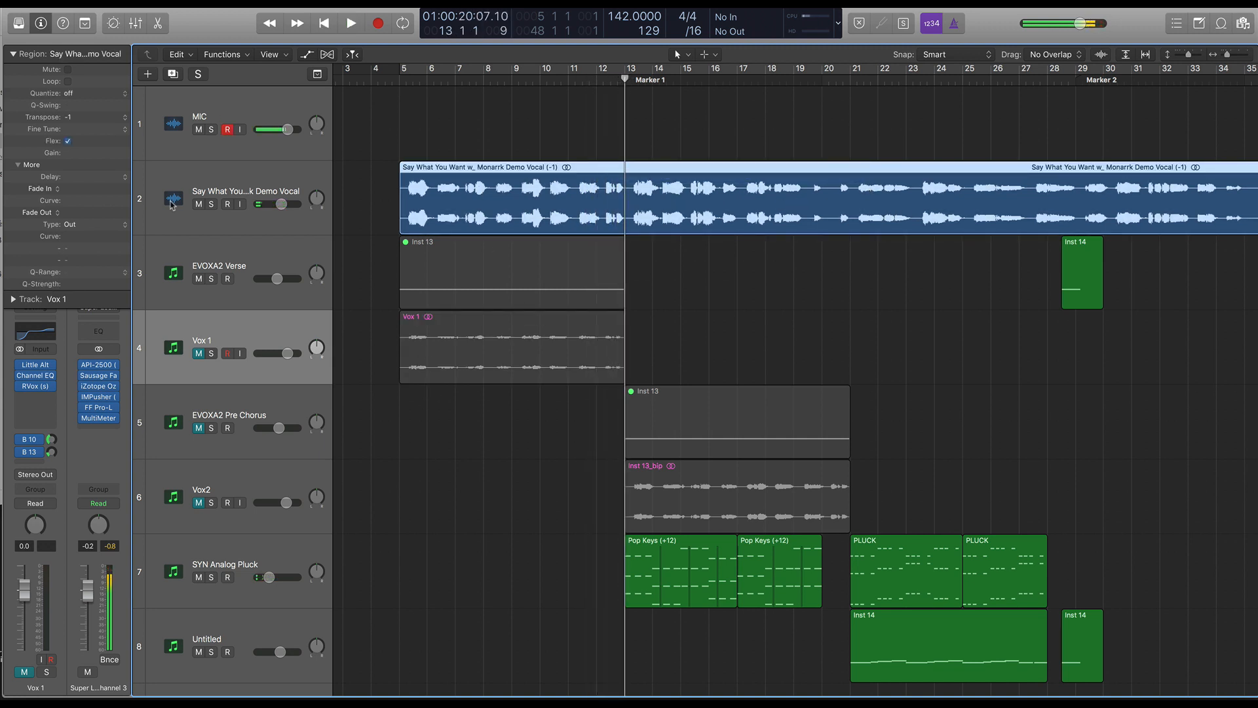
pyautogui.click(198, 205)
pyautogui.click(196, 354)
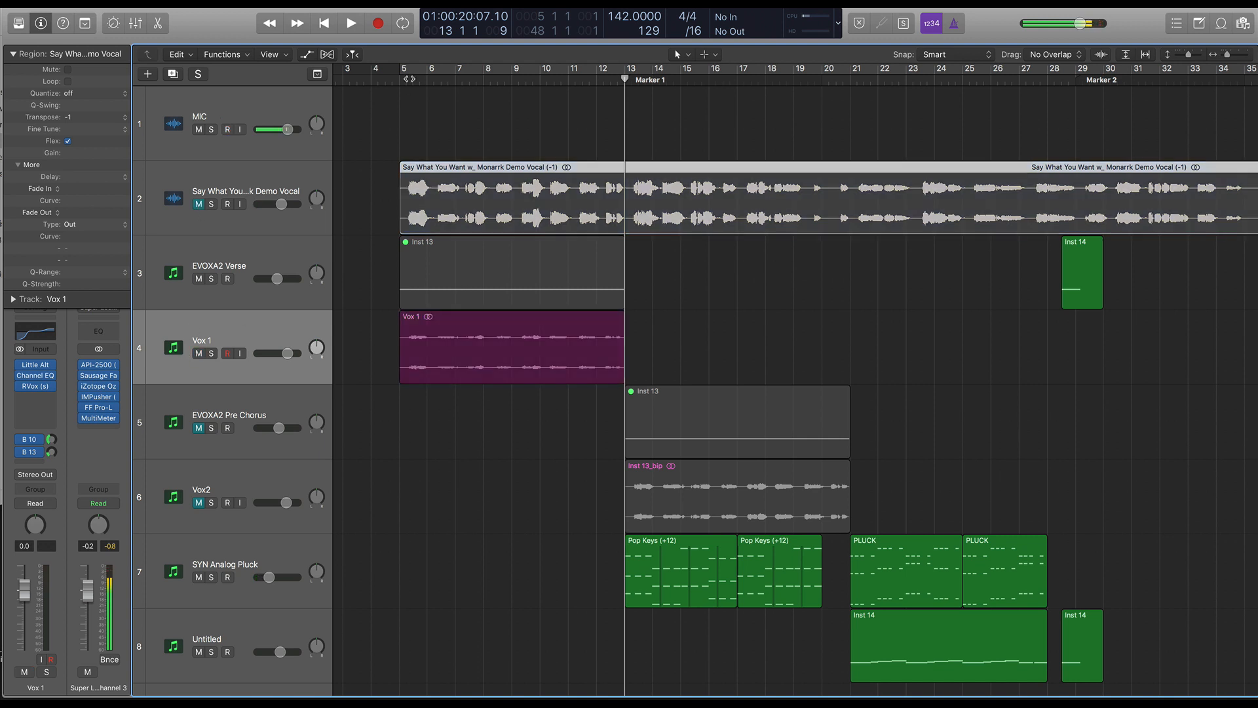
pyautogui.click(401, 80)
# Bypass the Little AlterBoy, Channel EQ and RVox inserts on the Vox 1 track.
pyautogui.click(20, 365)
pyautogui.click(20, 375)
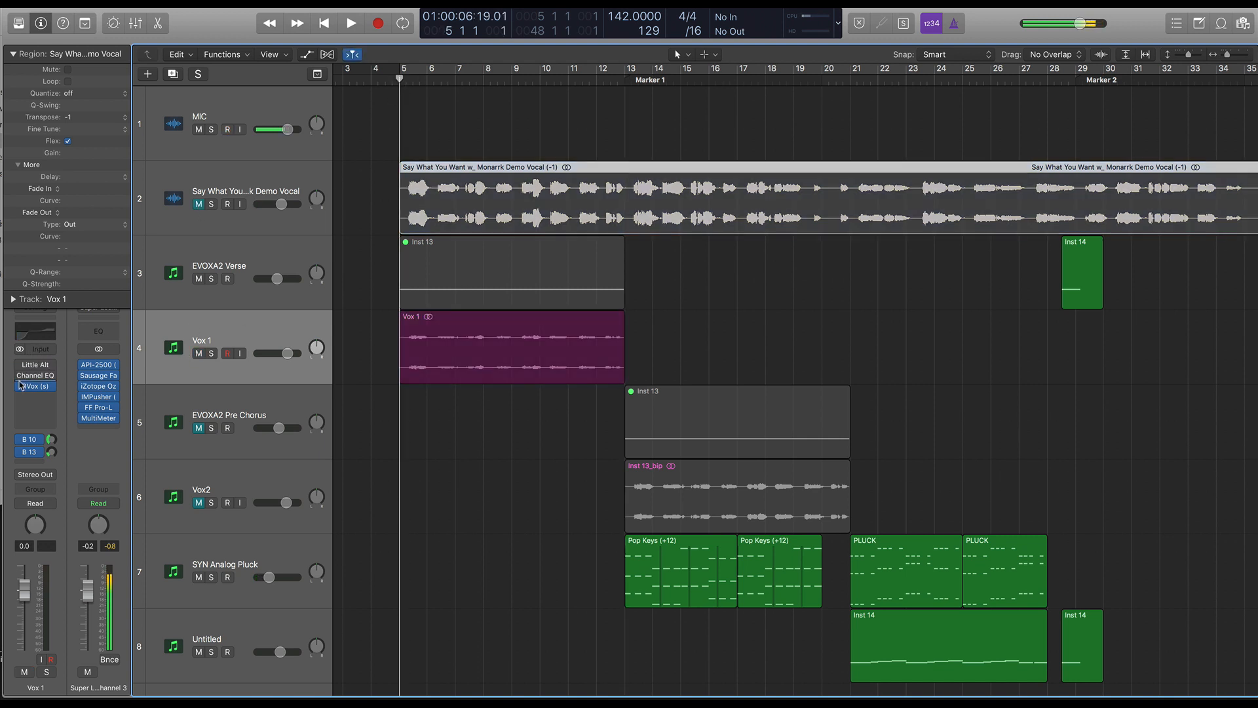
pyautogui.click(21, 386)
pyautogui.click(454, 367)
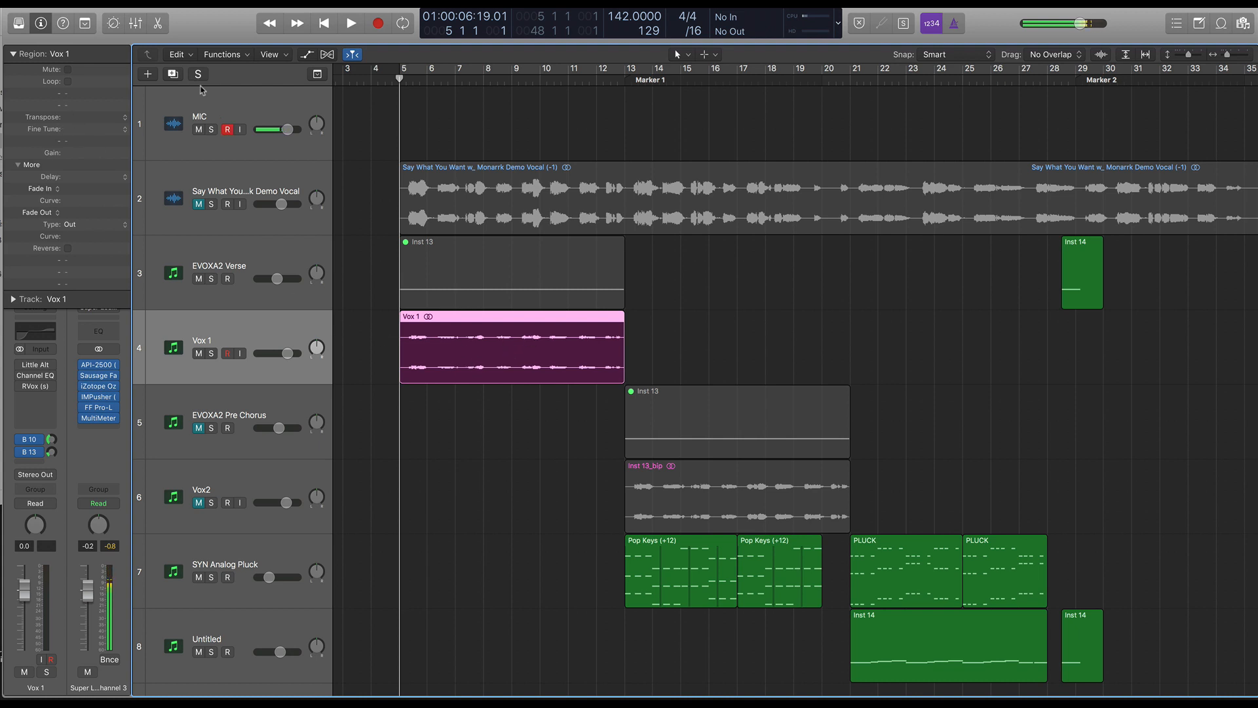
pyautogui.click(432, 199)
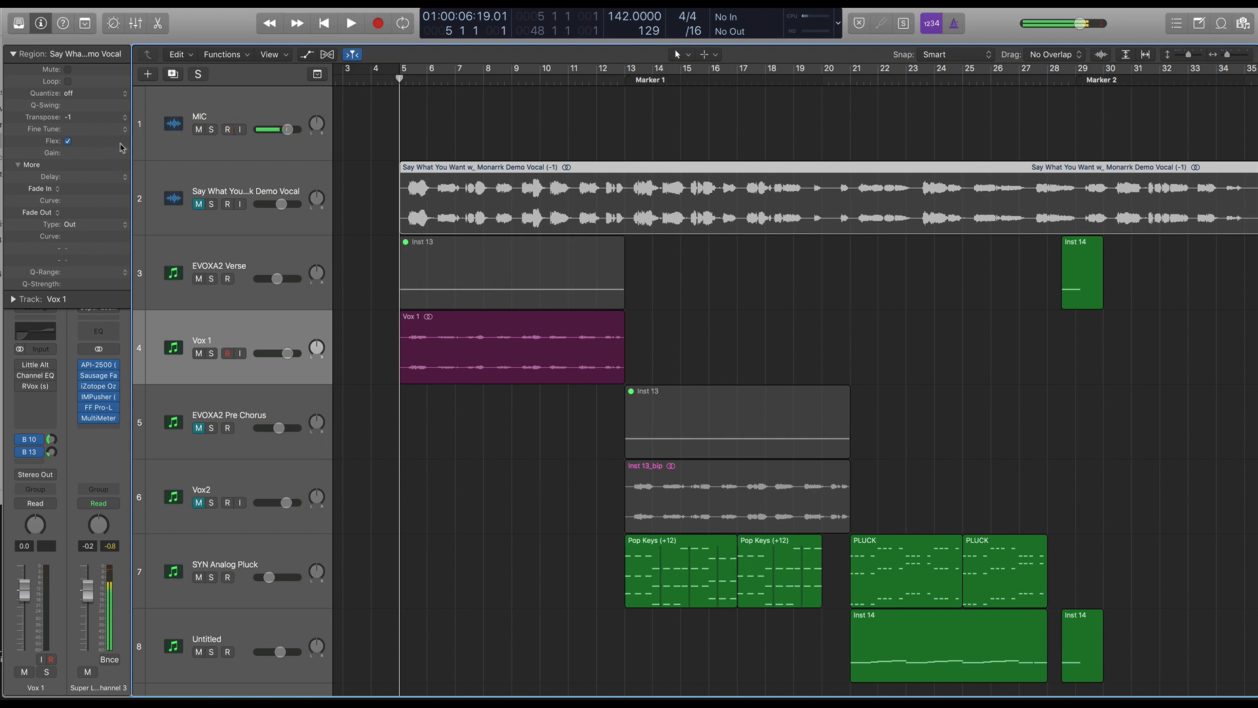
pyautogui.click(274, 325)
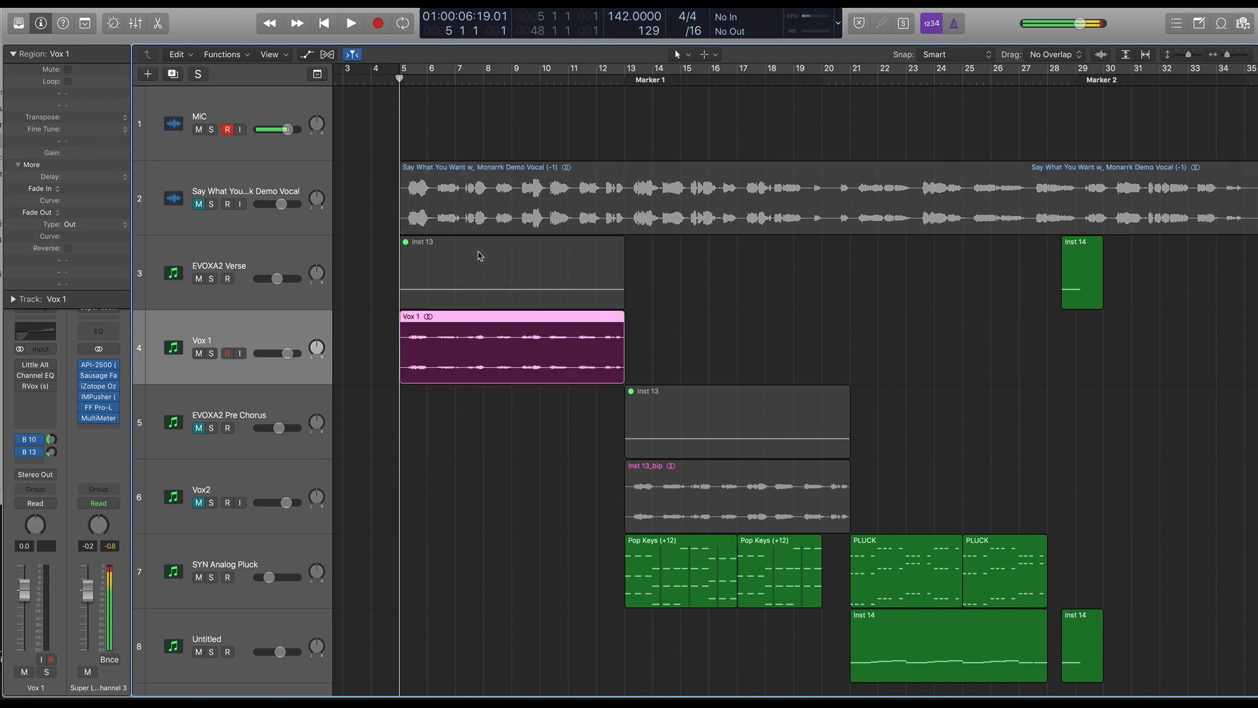
# Re-enable the three inserts on Vox 1 and open Little AlterBoy, placing its window over the empty arrangement area.
pyautogui.click(20, 365)
pyautogui.click(20, 375)
pyautogui.click(20, 386)
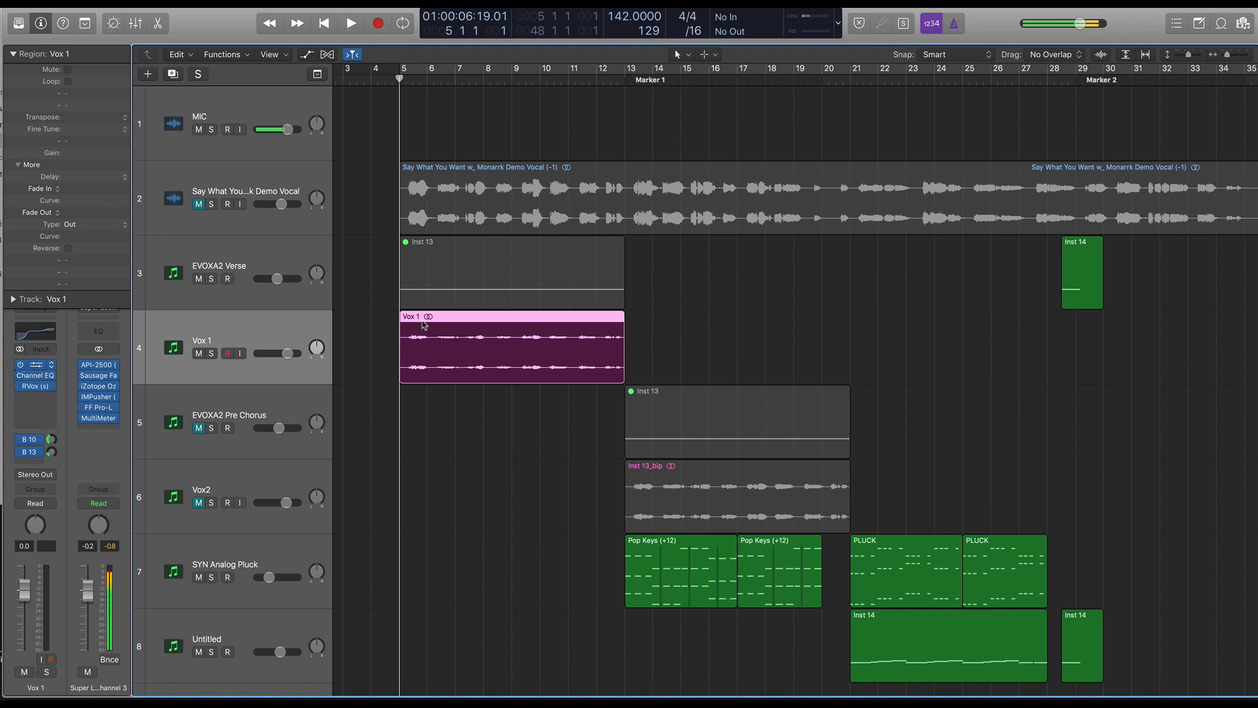
pyautogui.click(35, 364)
pyautogui.moveTo(335, 29); pyautogui.dragTo(947, 139)
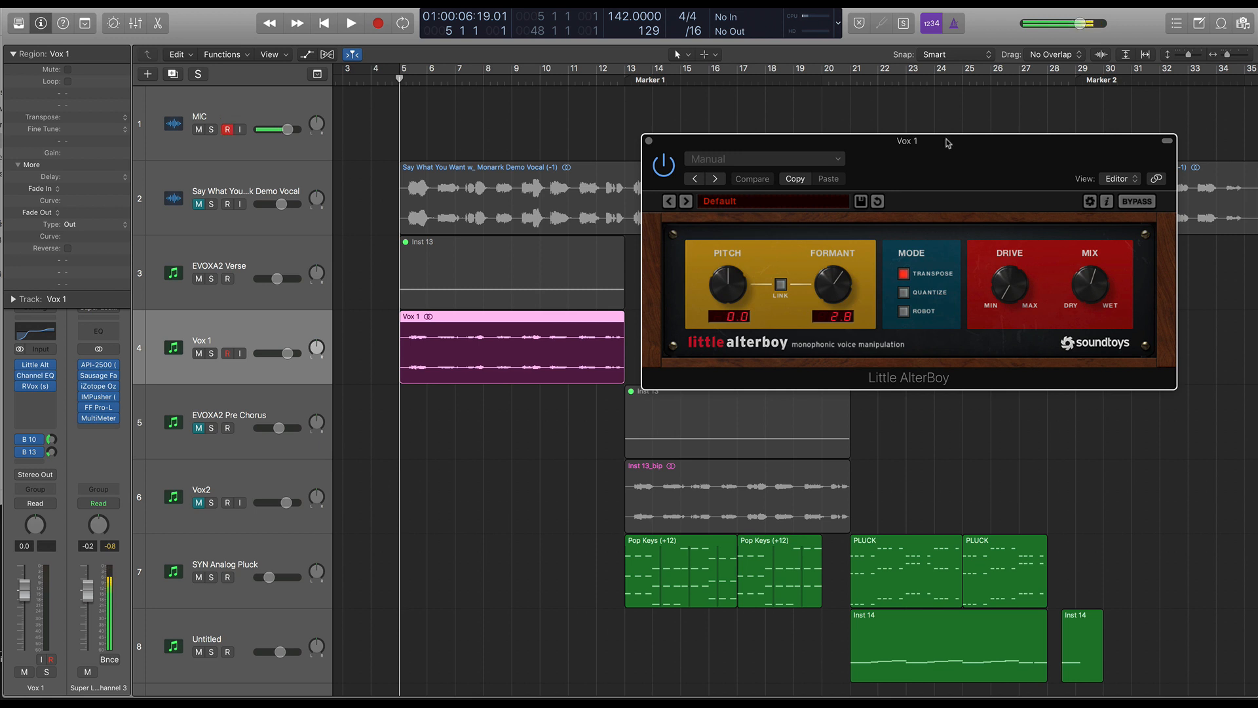
# Check the Channel EQ settings on Vox 1, leave that EQ bypassed, and show the Bus 13 delay channel.
pyautogui.click(40, 380)
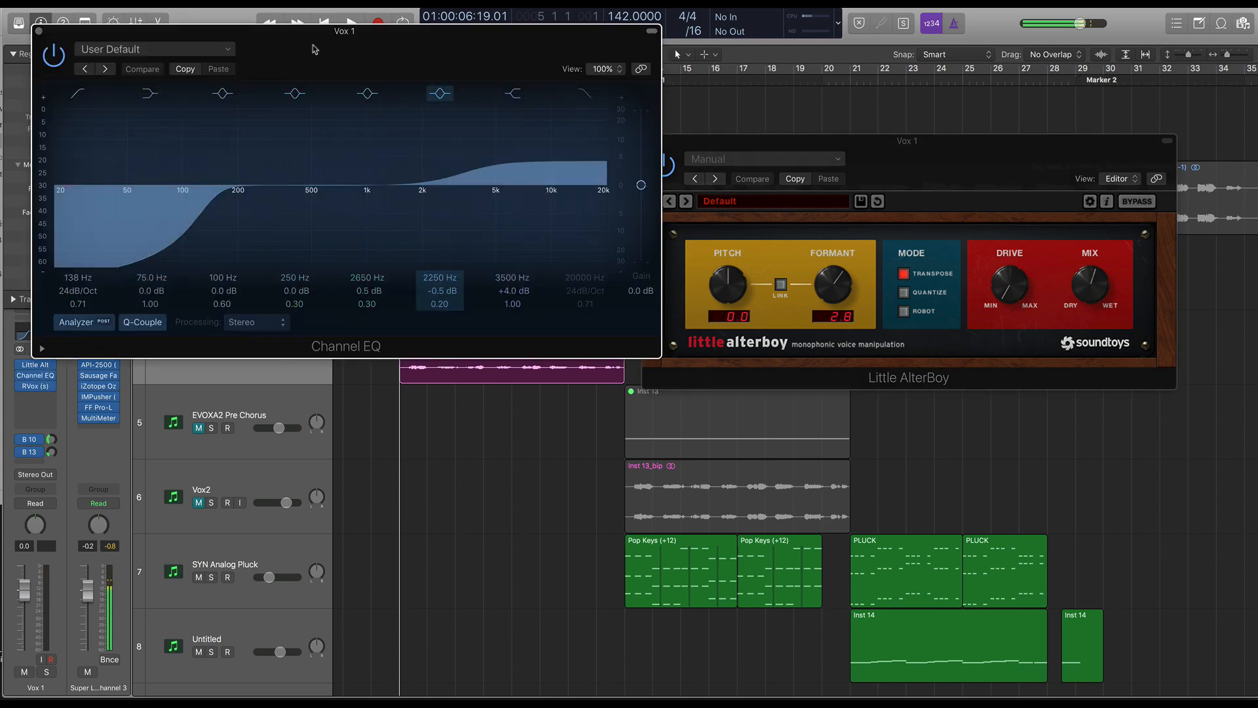
pyautogui.click(39, 31)
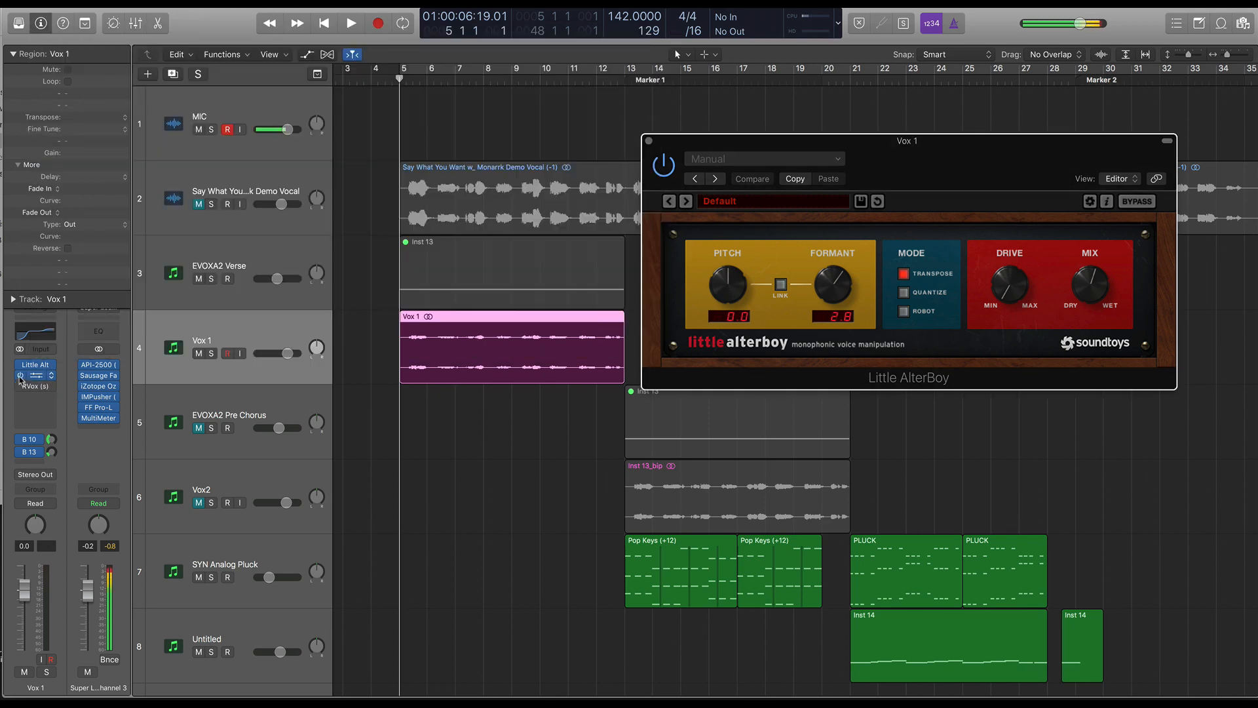
pyautogui.click(31, 452)
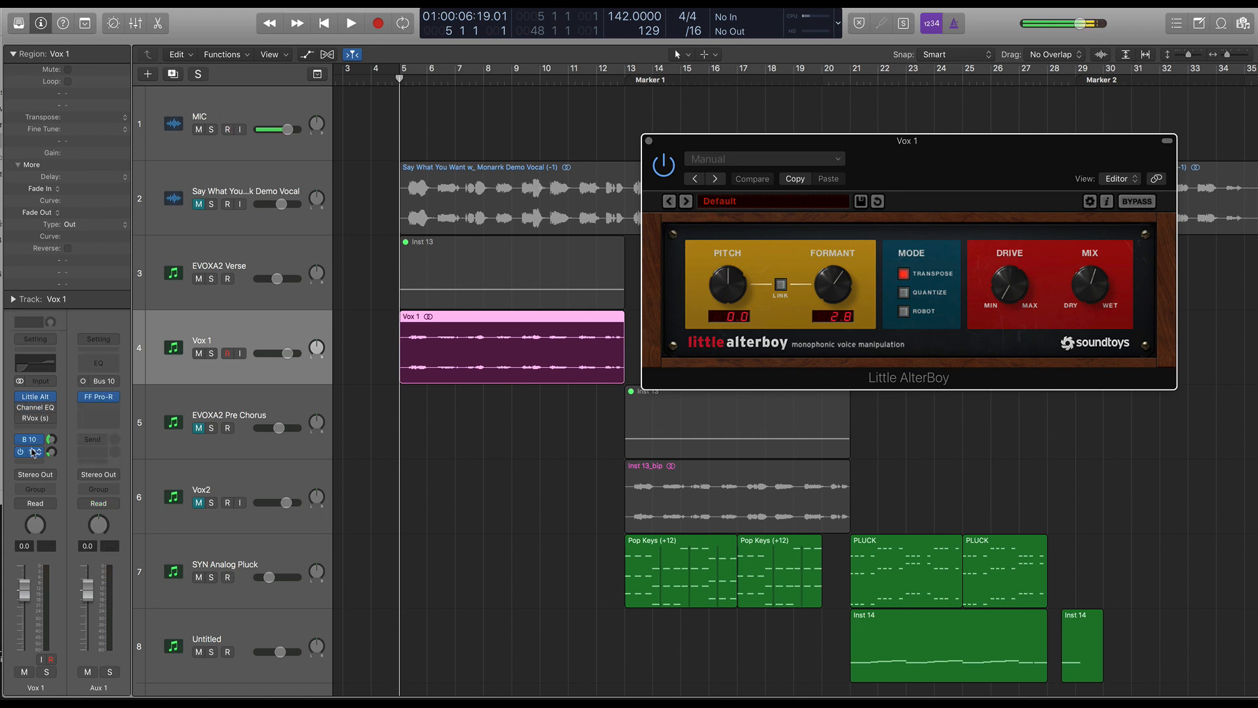
pyautogui.click(36, 398)
pyautogui.click(36, 398)
# Play back Vox 1 through Little AlterBoy and adjust the plug-in's Mix amount.
pyautogui.click(372, 79)
pyautogui.press('space')
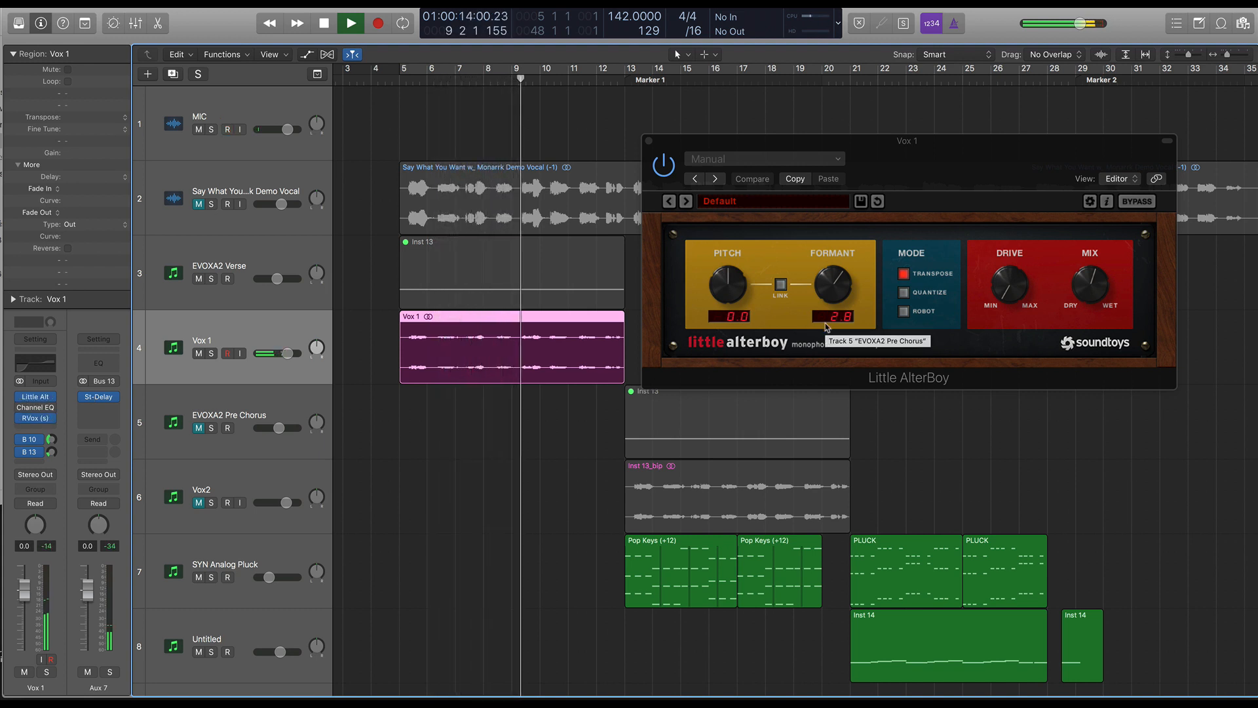
pyautogui.press('space')
pyautogui.click(836, 295)
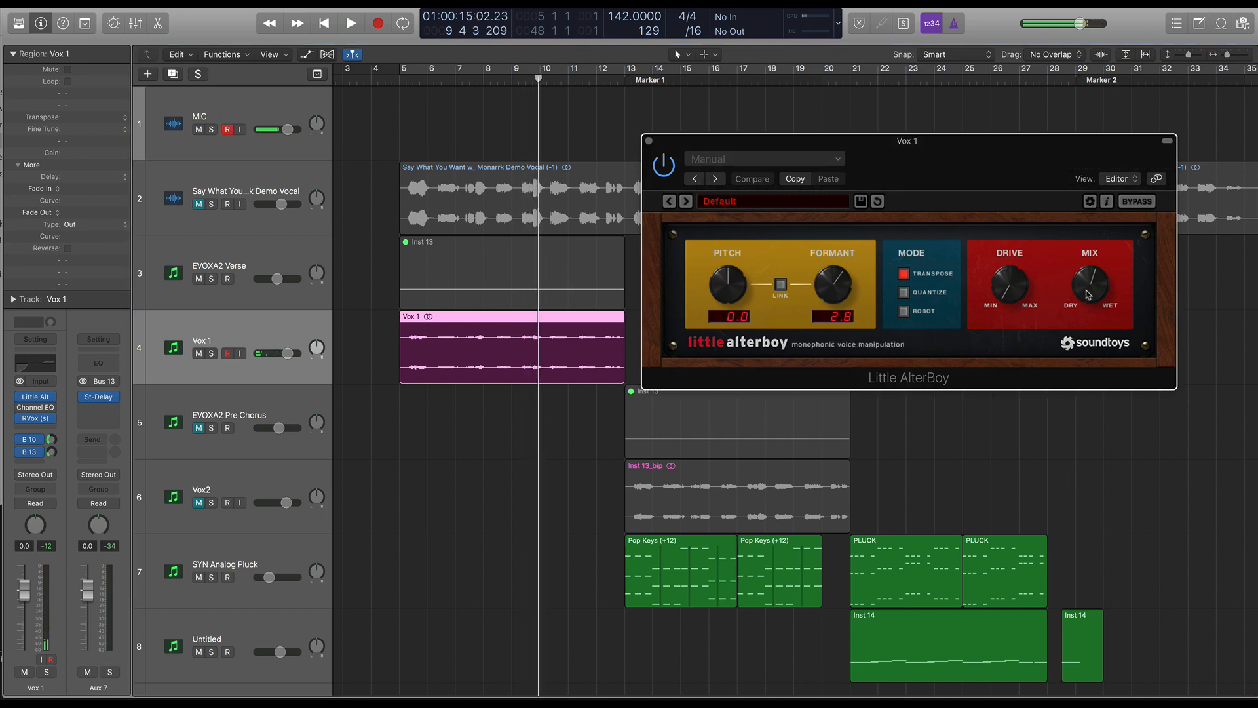
pyautogui.moveTo(1087, 295); pyautogui.dragTo(1088, 301)
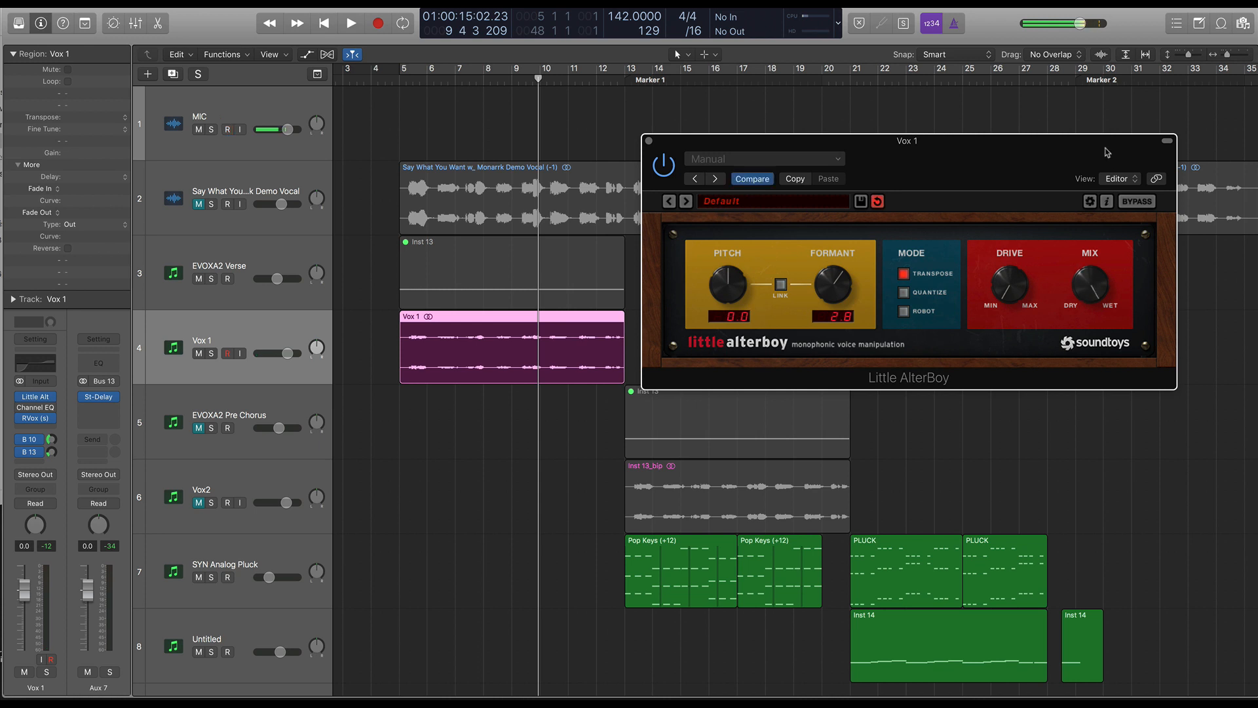
# Solo the Vox 1 region during playback and set Little AlterBoy's Formant to 2.7.
pyautogui.press('space')
pyautogui.hotkey('ctrl', 's')
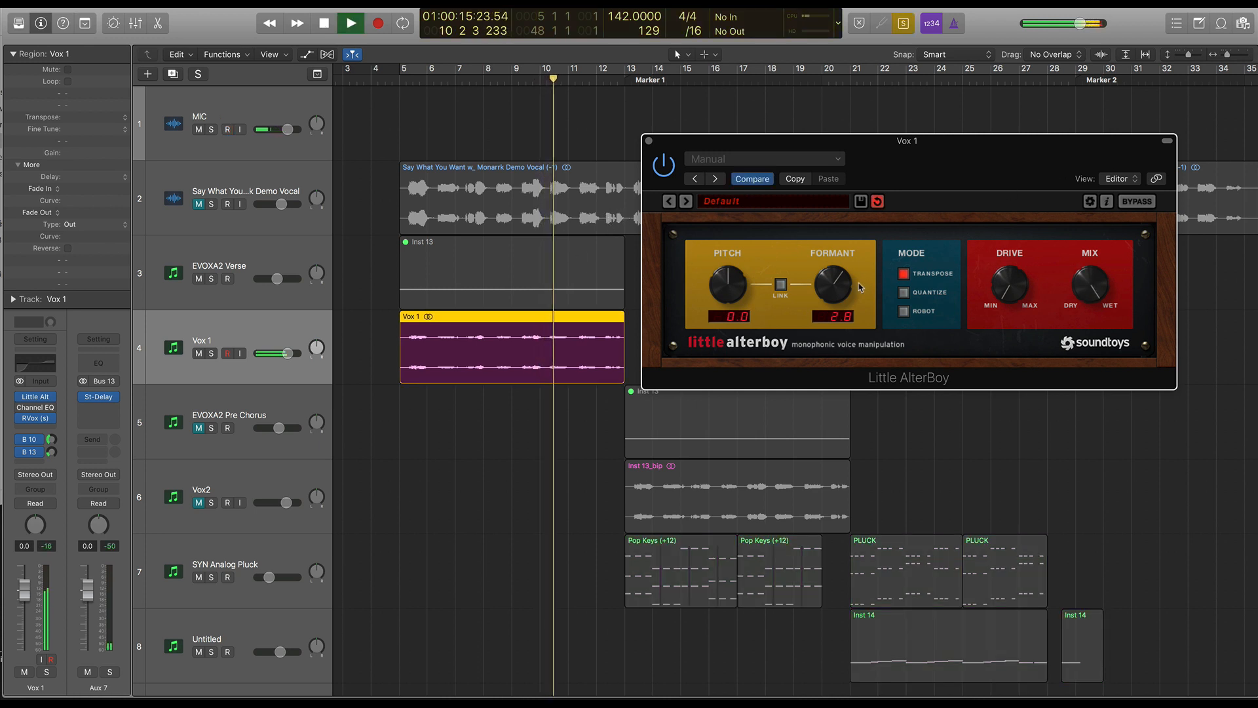
pyautogui.moveTo(842, 286)
pyautogui.mouseDown()
pyautogui.moveTo(847, 247)
pyautogui.moveTo(856, 284)
pyautogui.mouseUp()
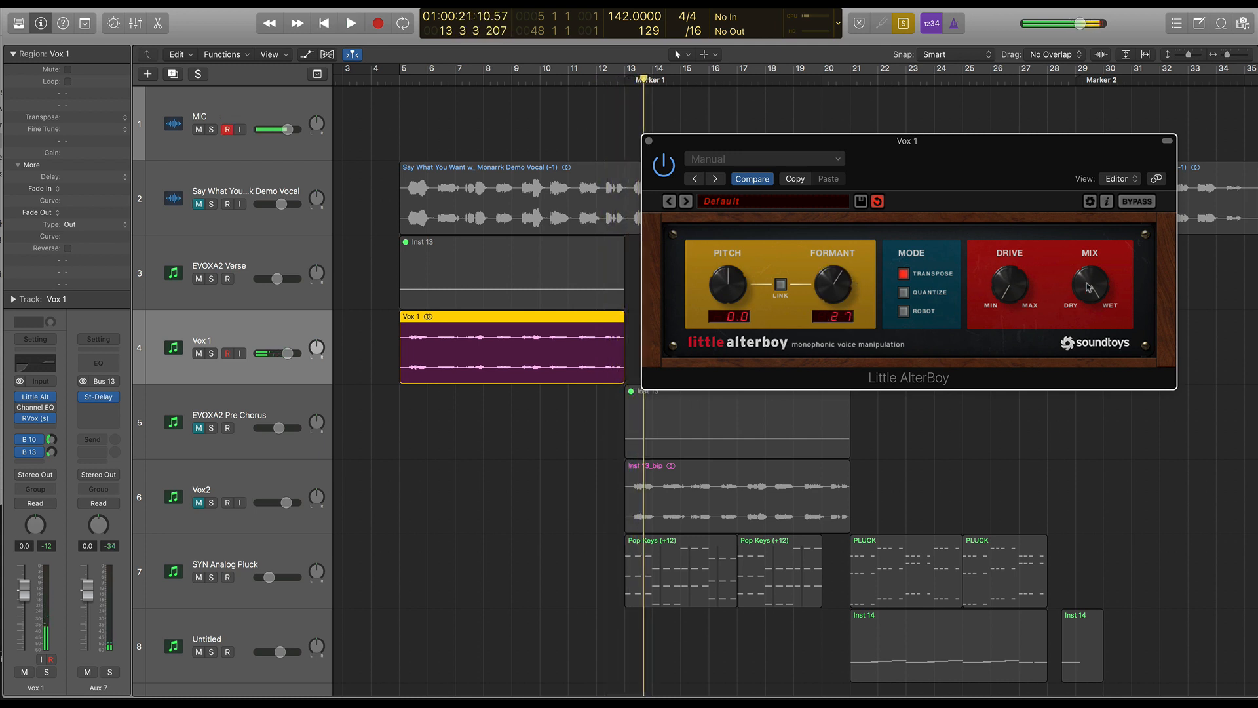
pyautogui.moveTo(1083, 328); pyautogui.dragTo(1082, 336)
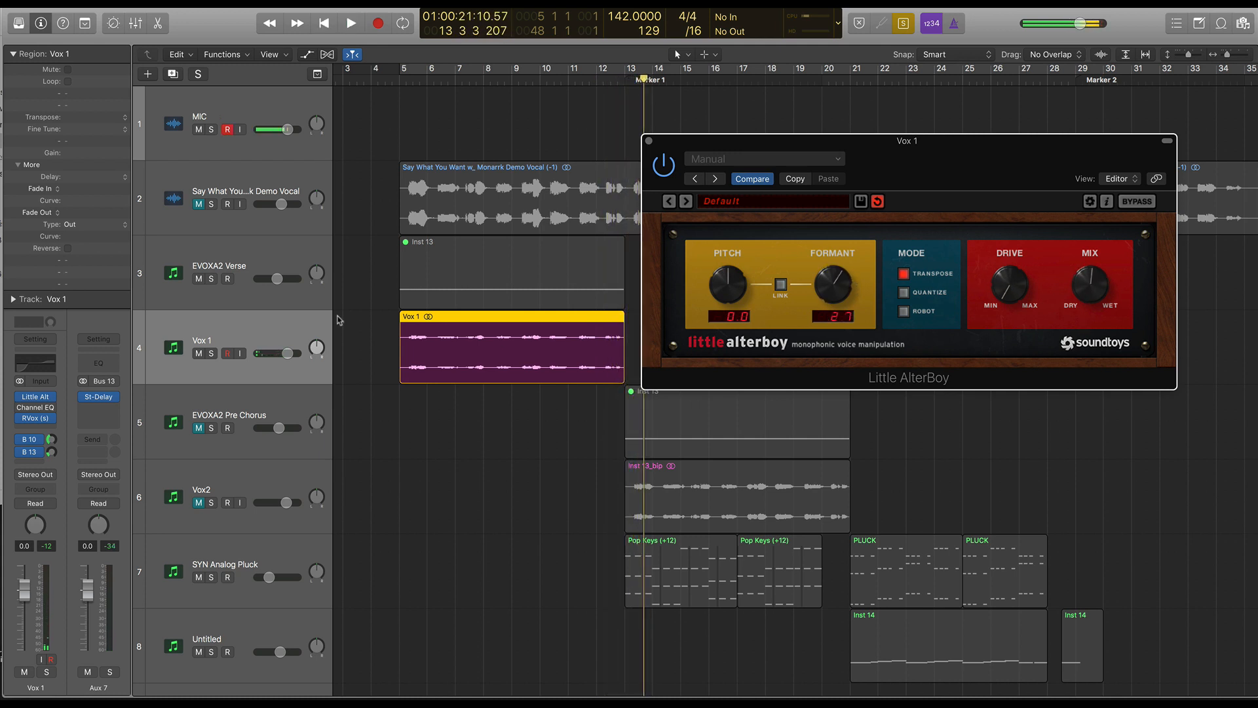
# Play the soloed Vox 1 region from bar 5 to hear the formant shift, and turn solo off during playback.
pyautogui.click(399, 80)
pyautogui.press('space')
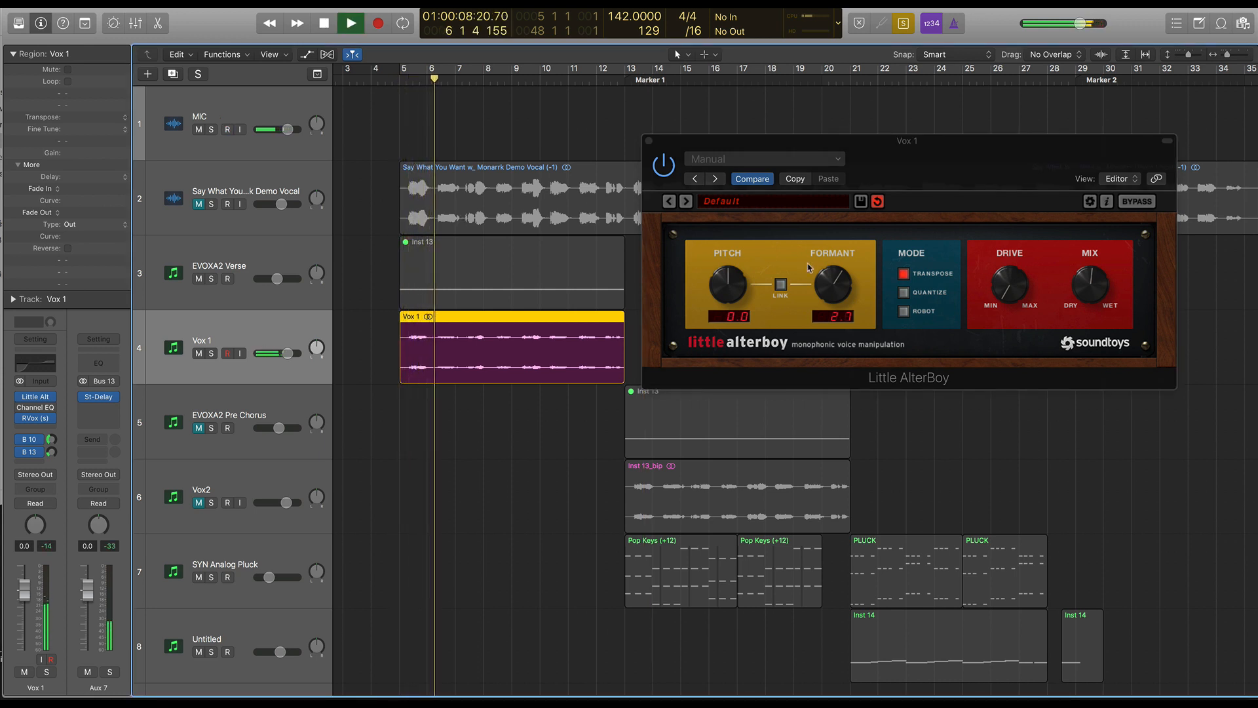
pyautogui.hotkey('ctrl', 's')
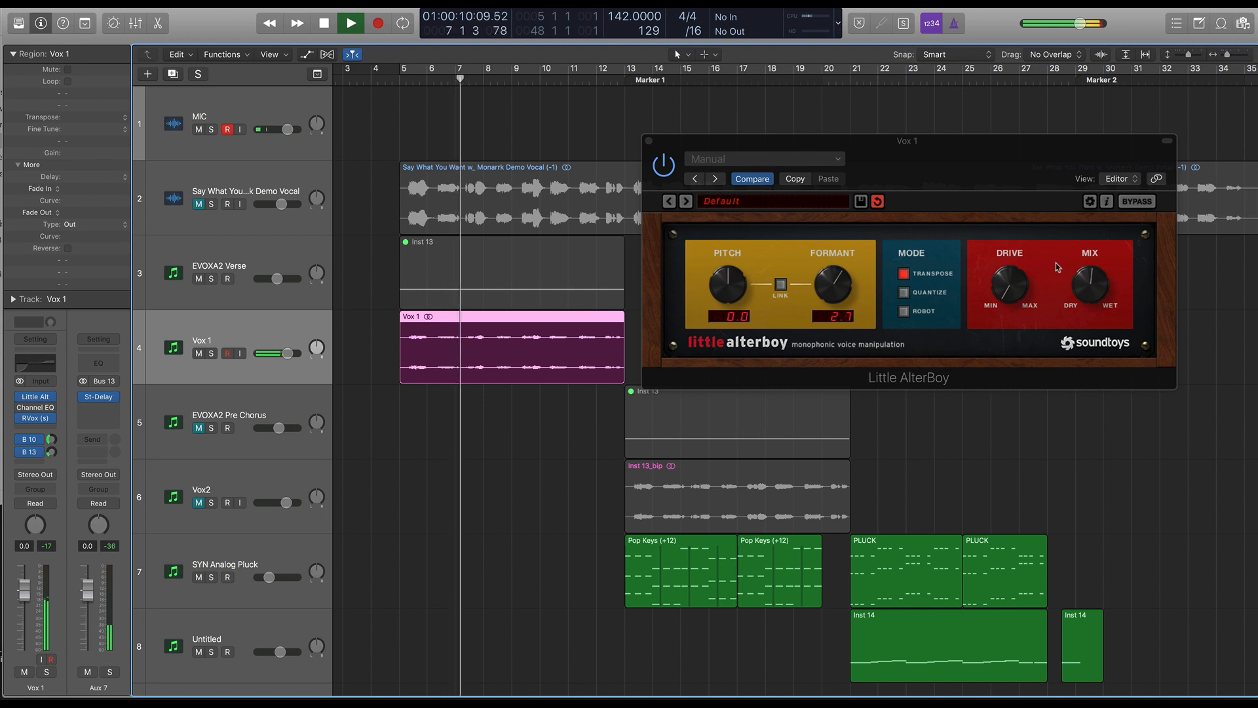
# Set the Vox 1 track's flex mode to Flex Pitch.
pyautogui.click(1086, 241)
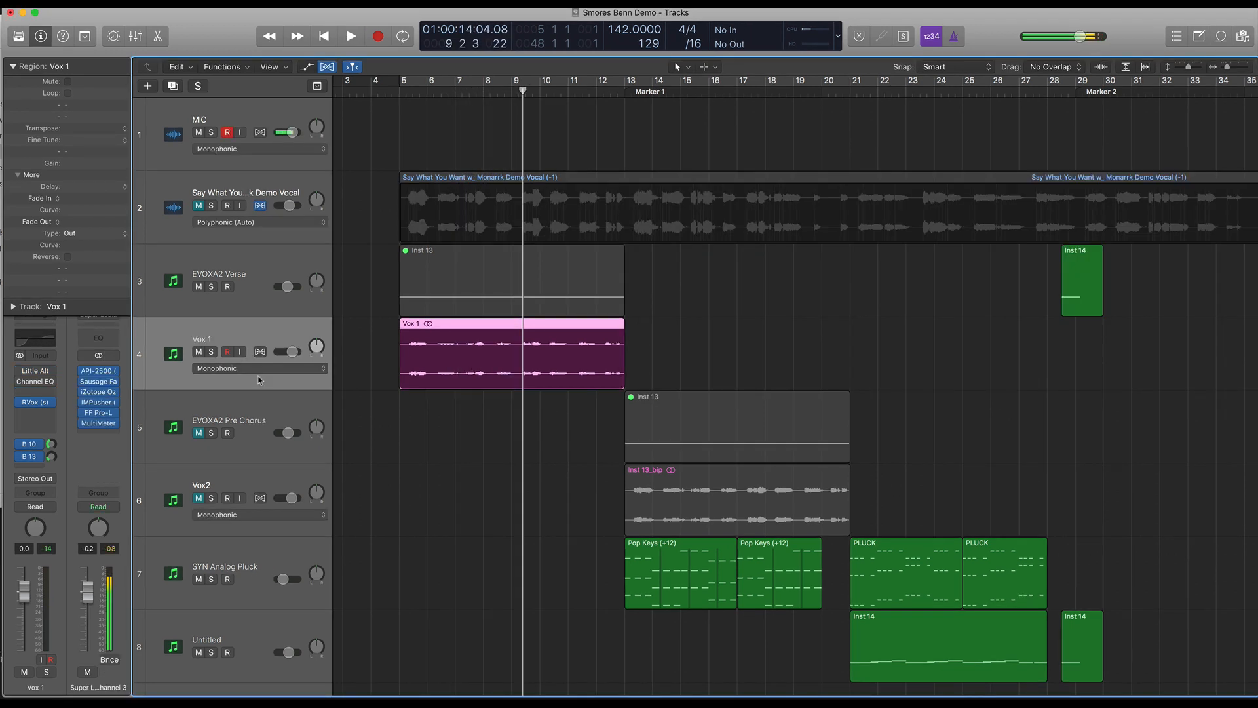
pyautogui.click(268, 374)
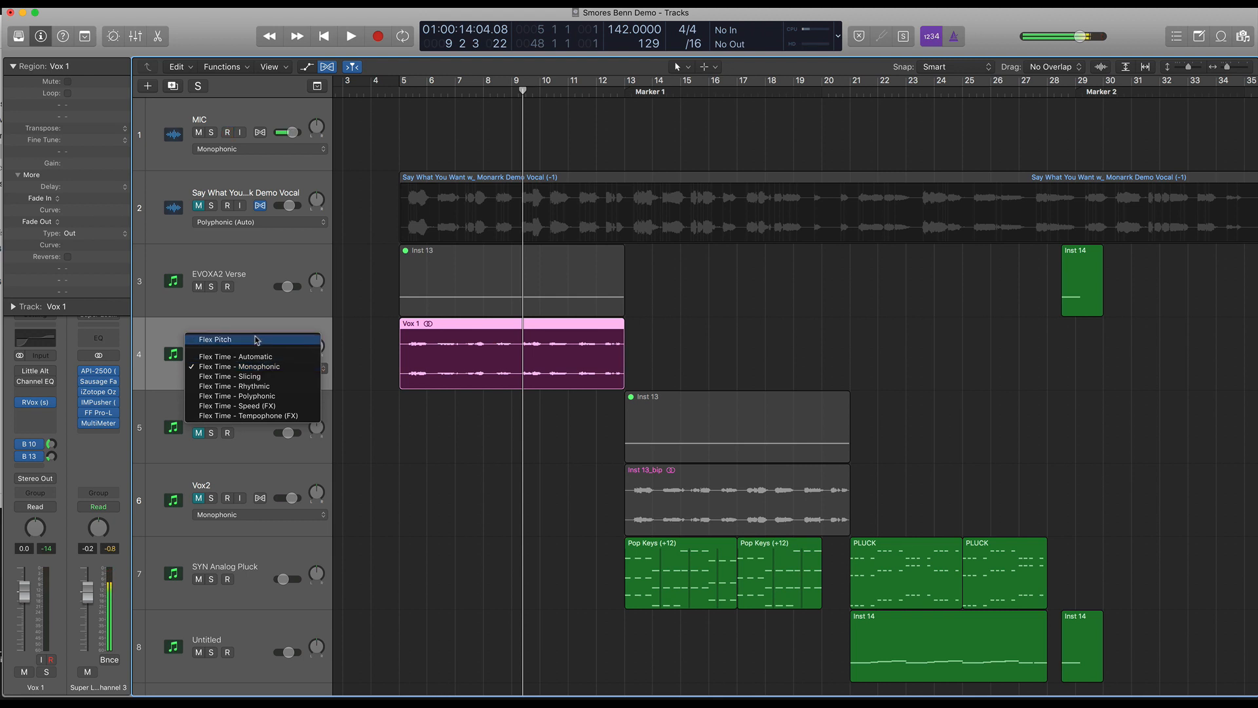
pyautogui.click(255, 339)
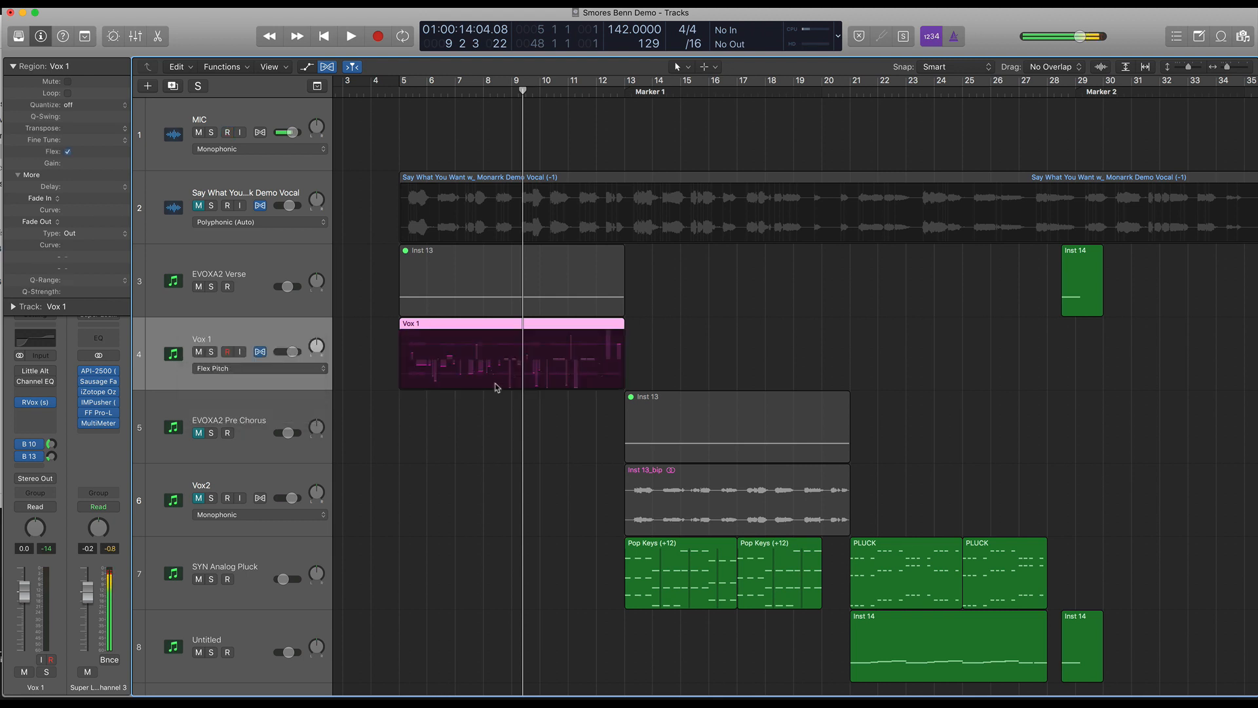
# Examine the Flex Pitch notes of the Vox 1 region up close around bars 5 to 7.
pyautogui.press('super+Down')
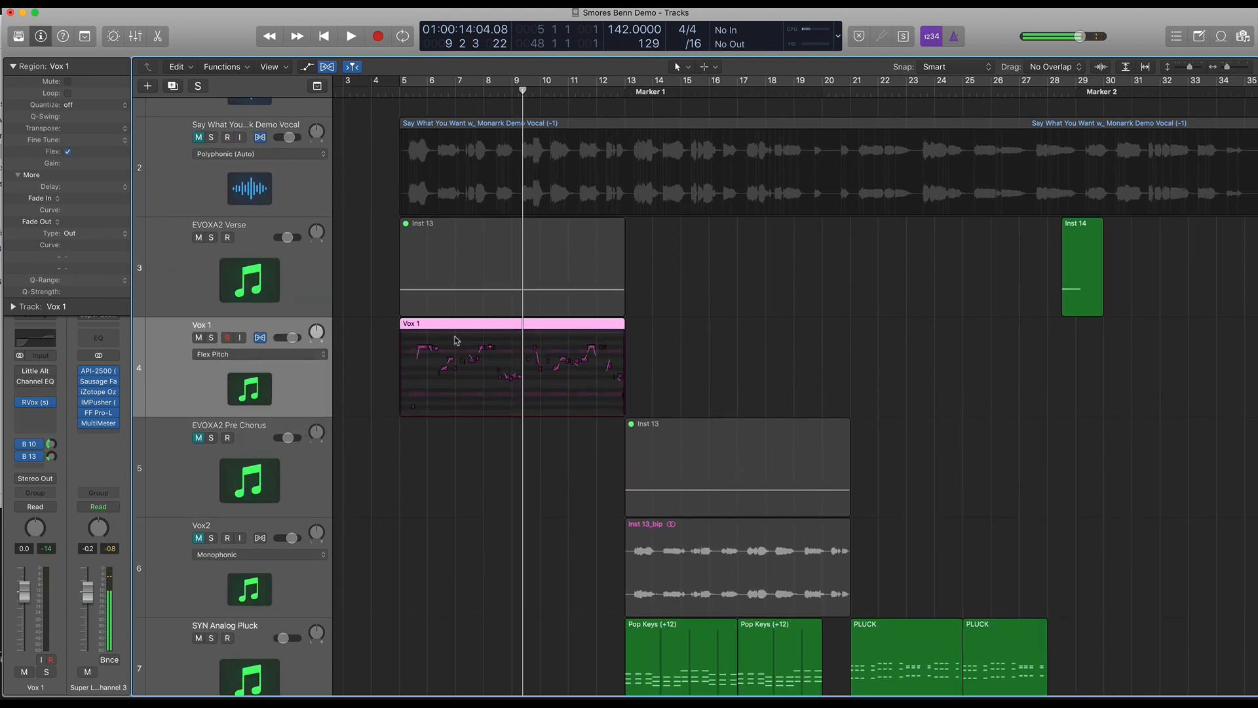
pyautogui.scroll(10, 457, 340)
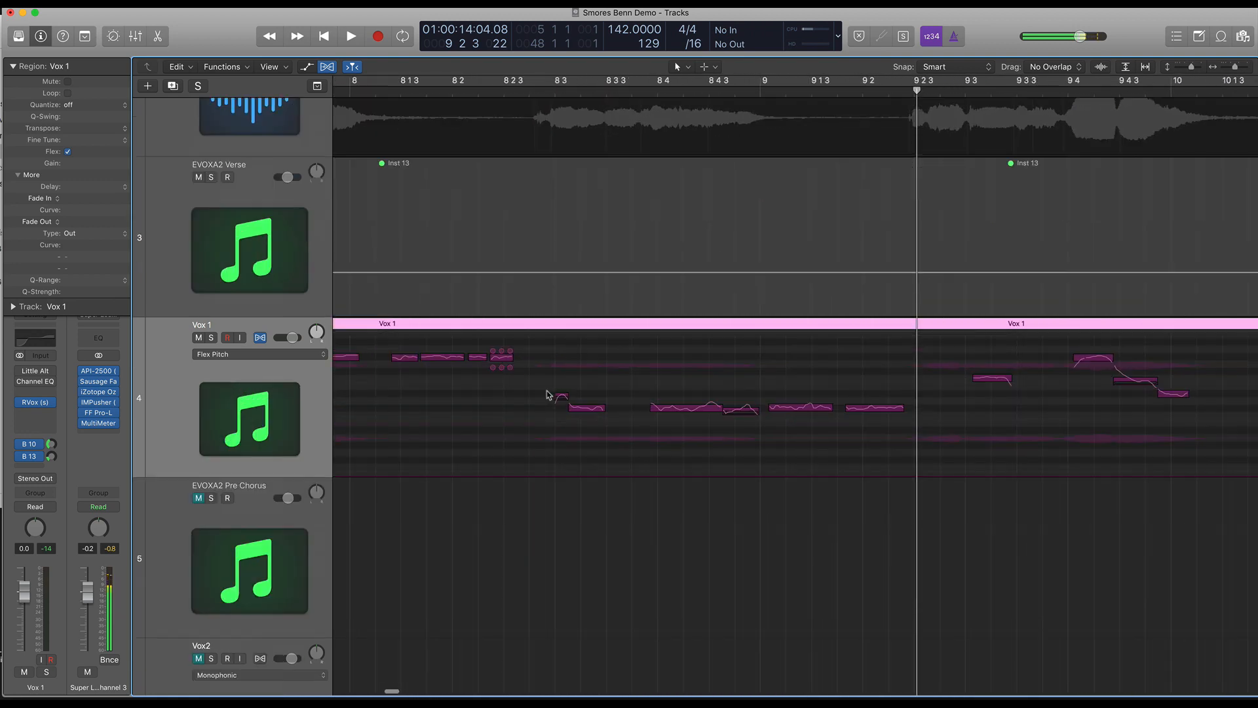
pyautogui.scroll(3, 549, 395)
pyautogui.hscroll(-10, 554, 394)
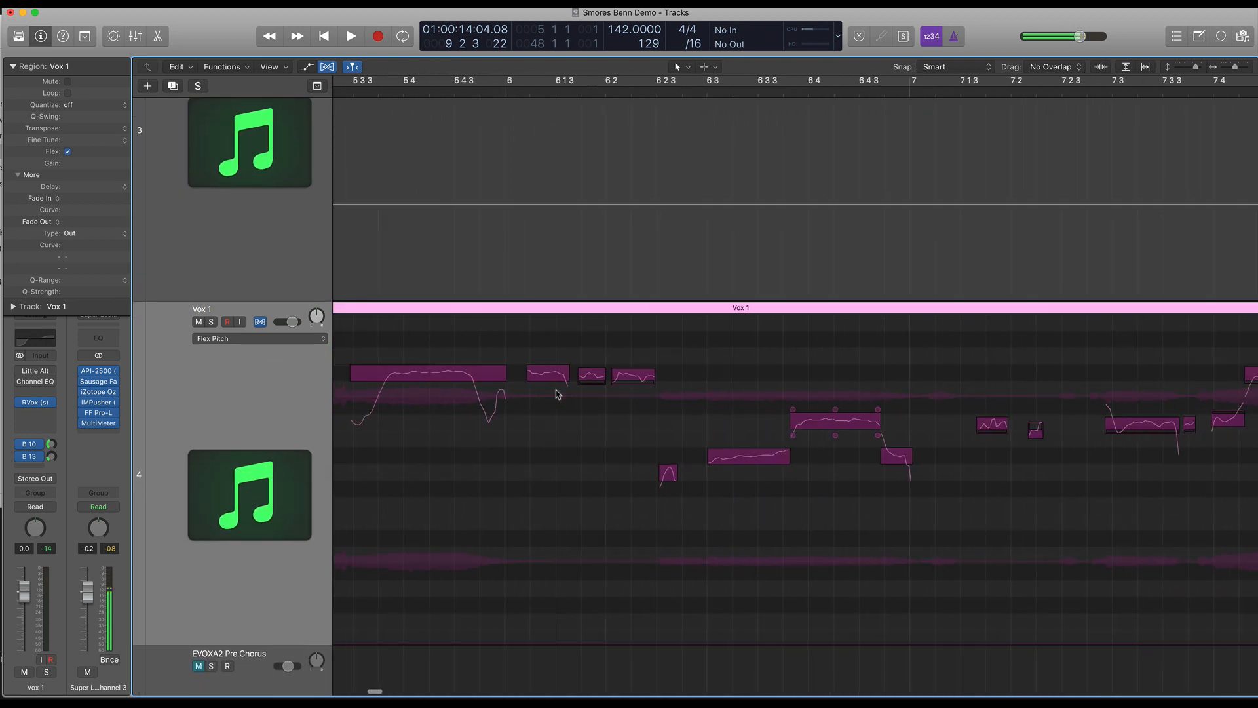
pyautogui.hscroll(-15, 557, 393)
pyautogui.hscroll(14, 553, 390)
pyautogui.hscroll(-5, 489, 366)
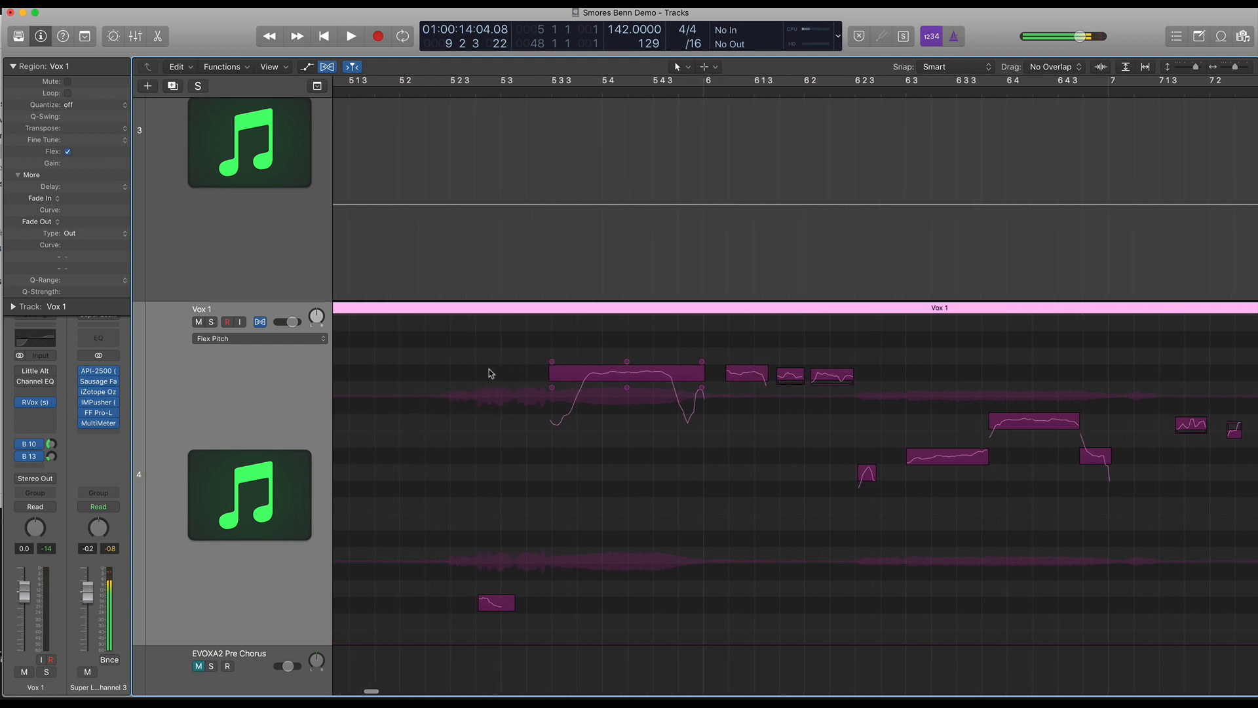
# Select the Vox 1 Flex Pitch notes across bars 5 to 7 and raise their formant shift to 22.
pyautogui.moveTo(413, 344); pyautogui.dragTo(1217, 631)
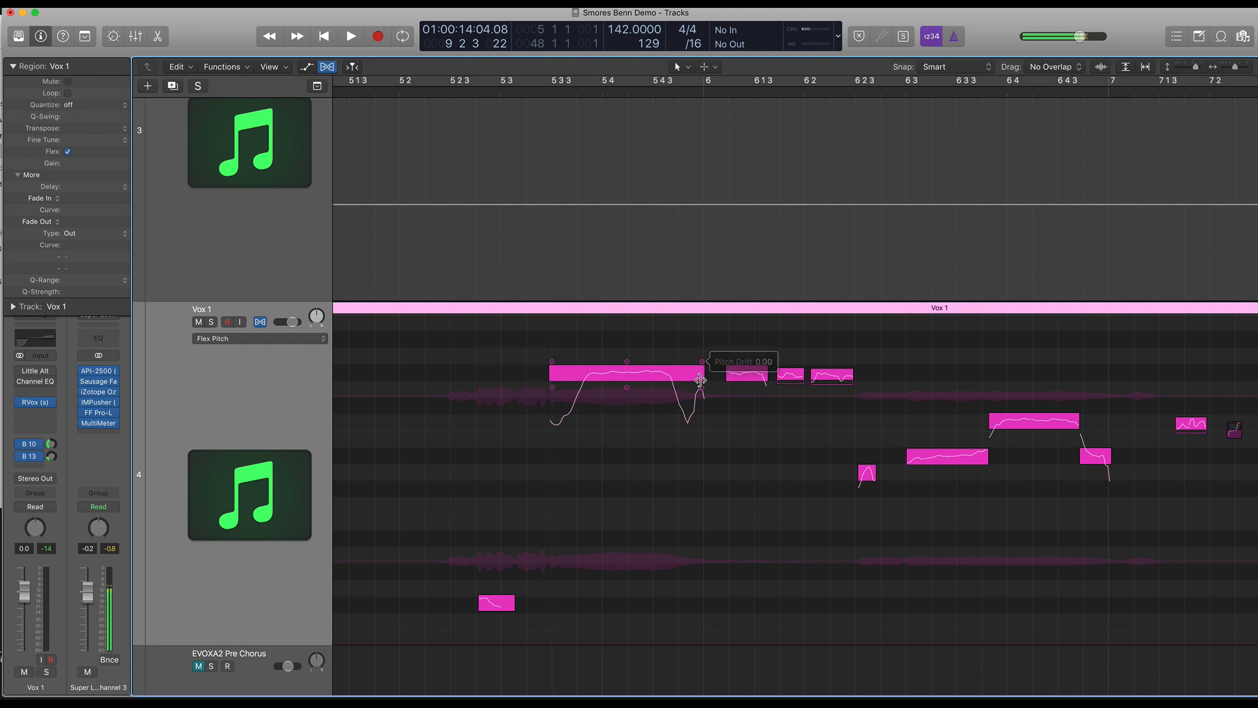
pyautogui.moveTo(703, 389)
pyautogui.mouseDown()
pyautogui.moveTo(702, 409)
pyautogui.moveTo(702, 372)
pyautogui.mouseUp()
# Solo the Vox 1 region and play it from around bar 5 beat 3 to hear the formant shift.
pyautogui.hotkey('ctrl', 's')
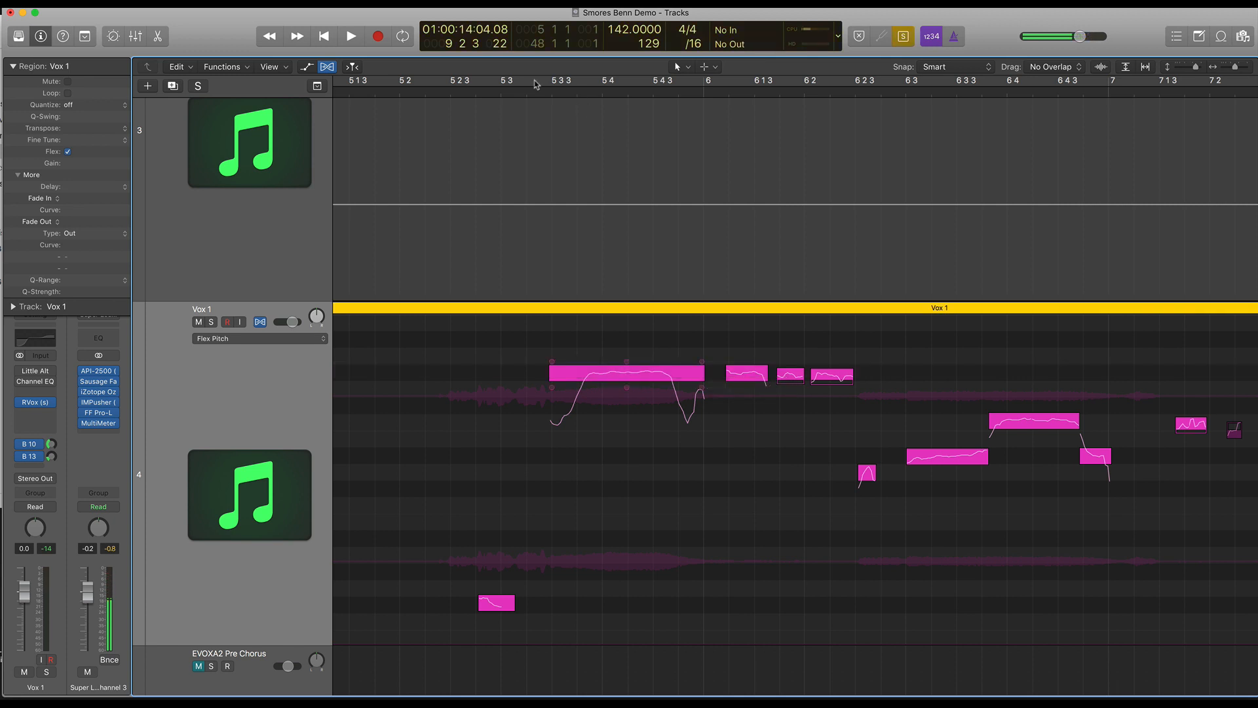
pyautogui.press('space')
pyautogui.hscroll(-20, 623, 158)
pyautogui.press('space')
pyautogui.hscroll(-3, 624, 159)
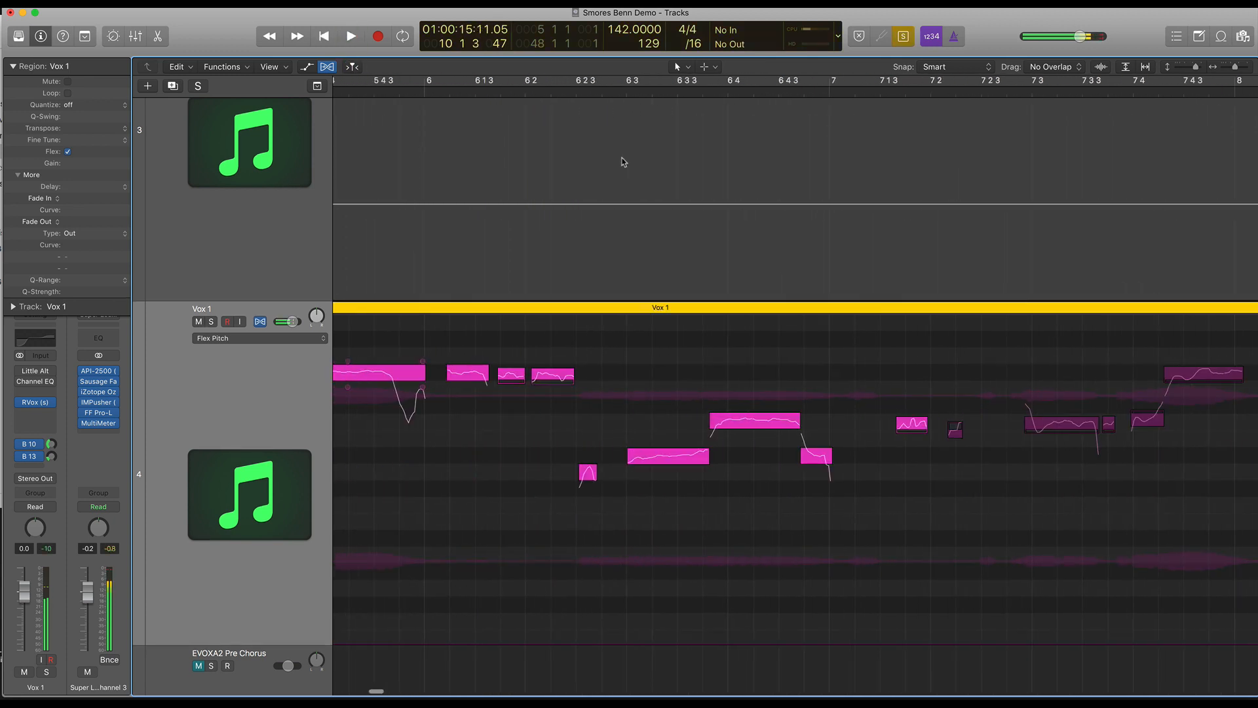
pyautogui.press('super+Left')
pyautogui.hscroll(-5, 623, 161)
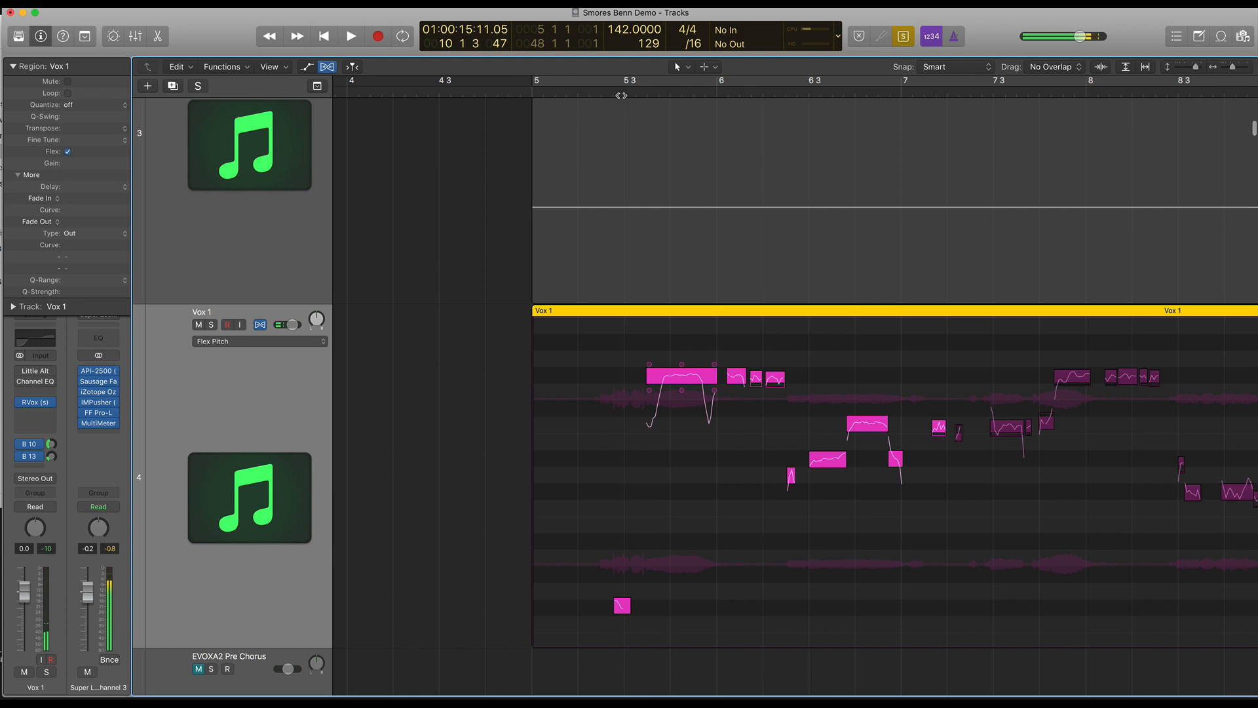
pyautogui.click(622, 93)
pyautogui.press('space')
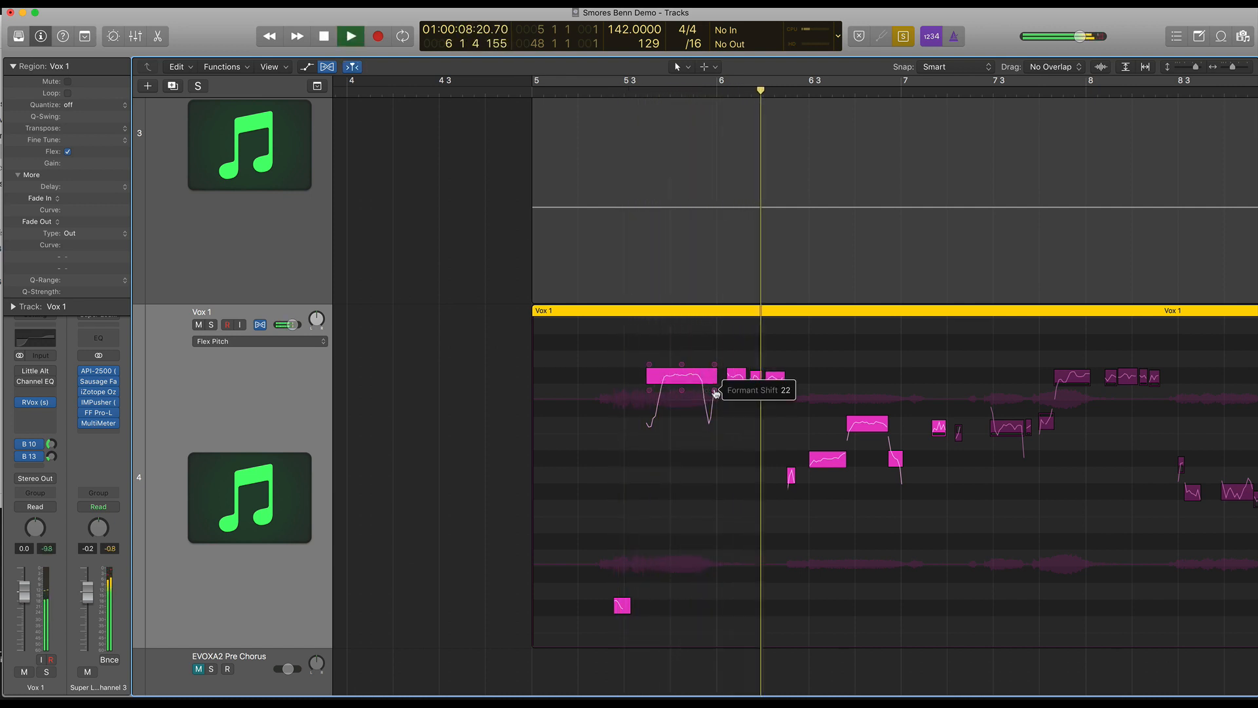
pyautogui.press('space')
pyautogui.hscroll(1, 637, 85)
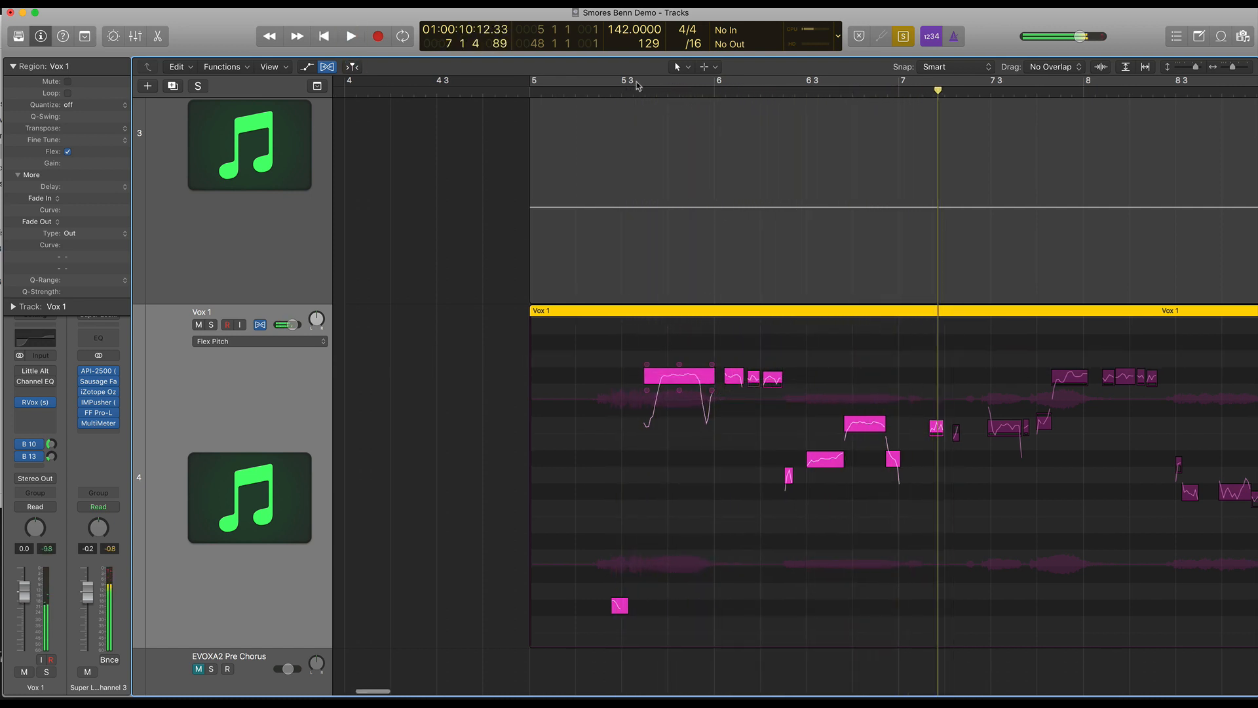
# Cycle from about bar 5 beat 3 to bar 7 beat 3 and raise the selected notes' formant shift to 530 during playback.
pyautogui.moveTo(637, 85); pyautogui.dragTo(1032, 84)
pyautogui.press('space')
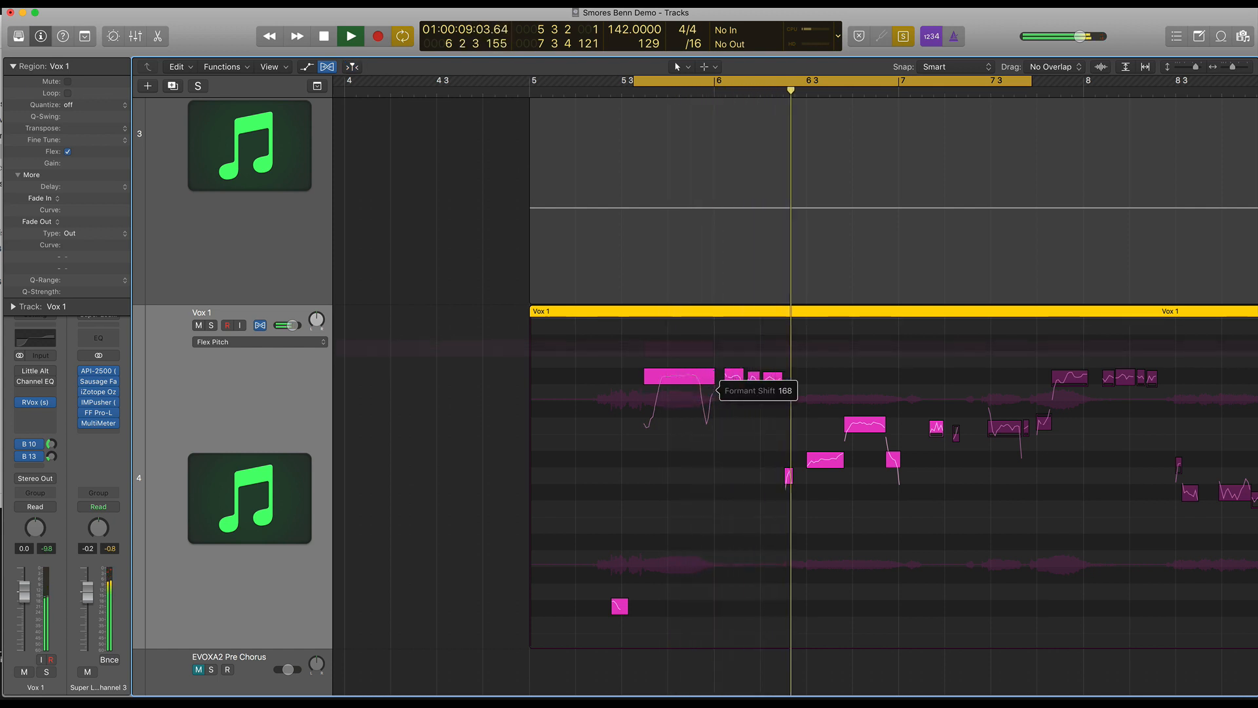
pyautogui.moveTo(713, 392); pyautogui.dragTo(716, 339)
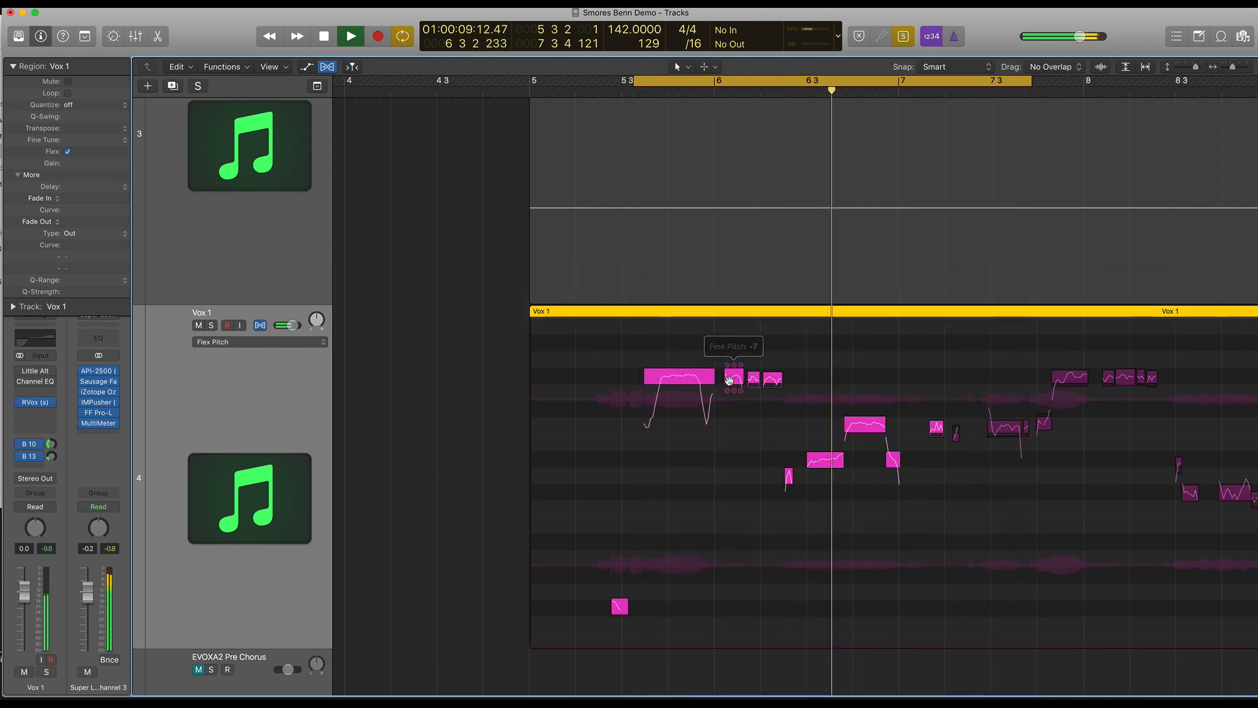
pyautogui.scroll(-1, 711, 424)
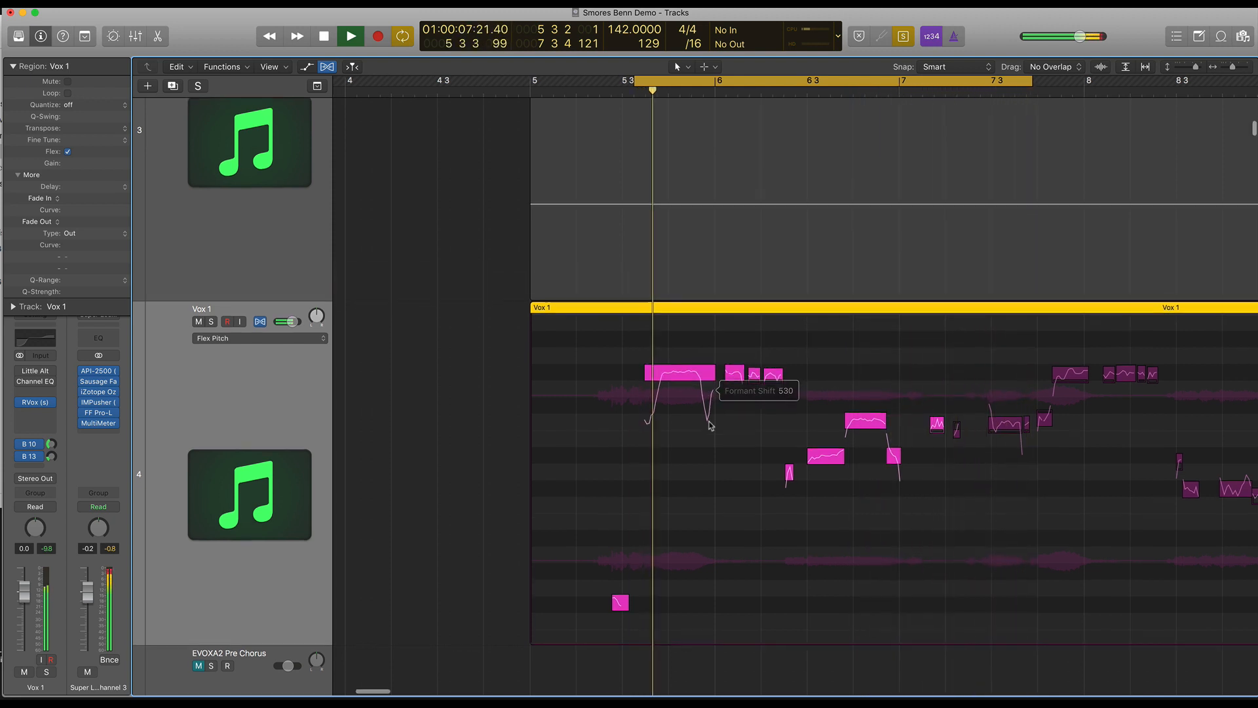
pyautogui.scroll(-1, 711, 425)
pyautogui.press('space')
# Play a cycle from bar 5 to bar 7 beat 2 and examine the vibrato, gain and formant handles of the Flex Pitch notes.
pyautogui.click(783, 86)
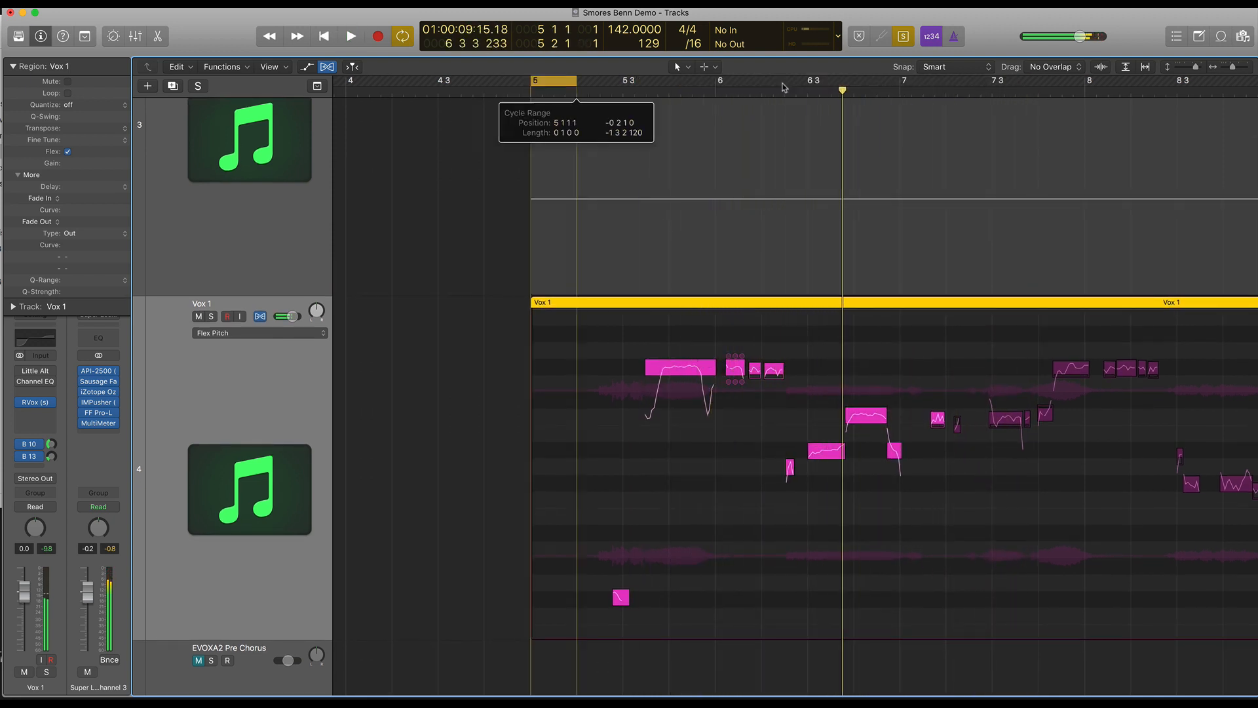
pyautogui.moveTo(783, 87); pyautogui.dragTo(946, 85)
pyautogui.press('space')
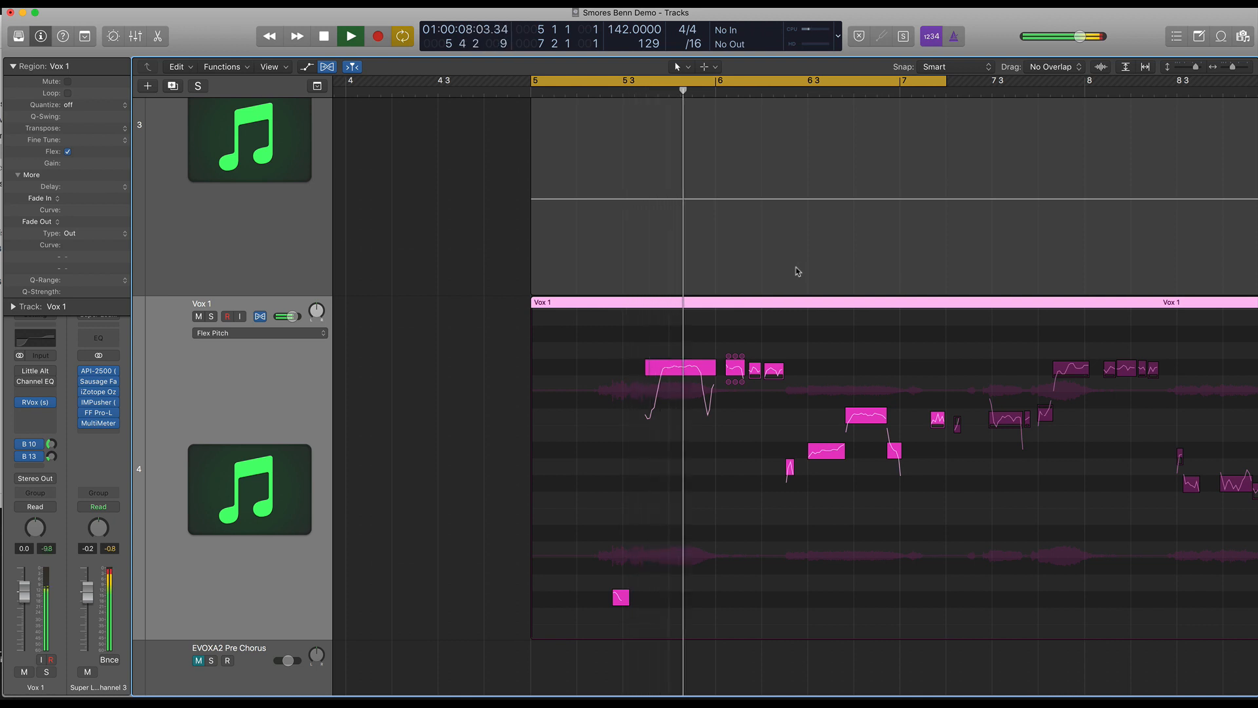
pyautogui.moveTo(735, 387)
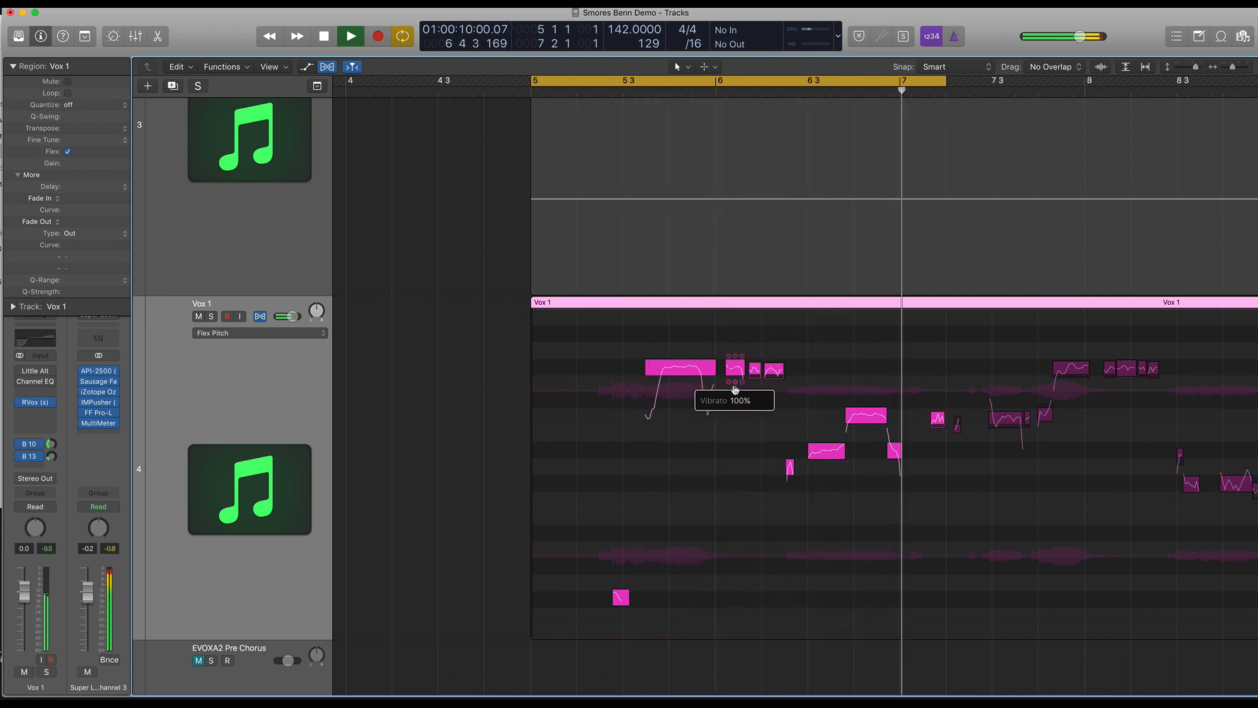
pyautogui.press('space')
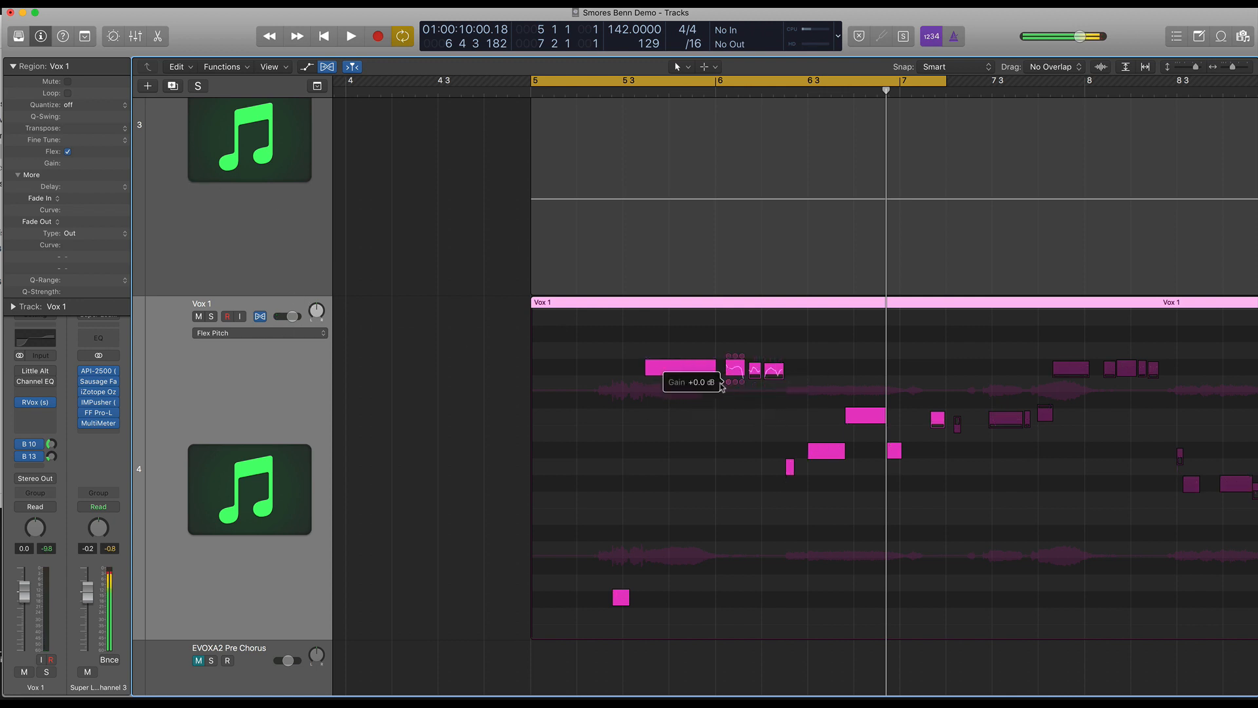
pyautogui.moveTo(714, 384)
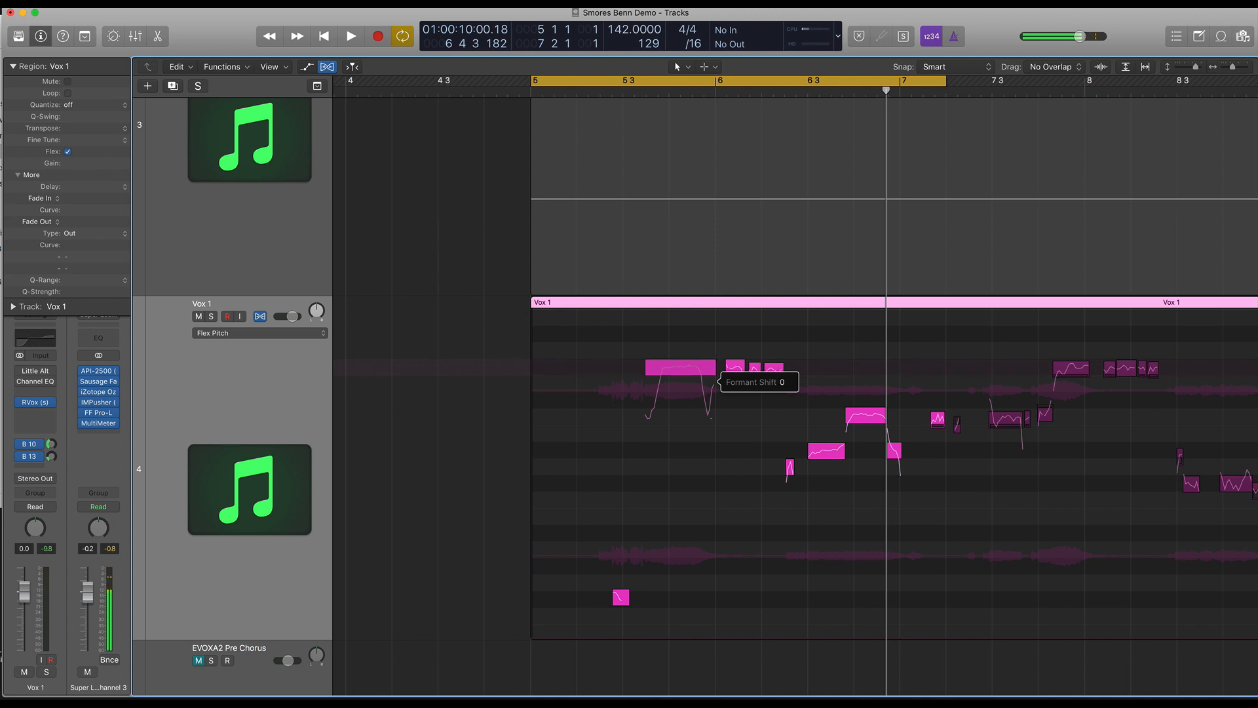
# Turn cycle mode off and switch the tracks from flex display to automation display.
pyautogui.press('x')
pyautogui.press('x')
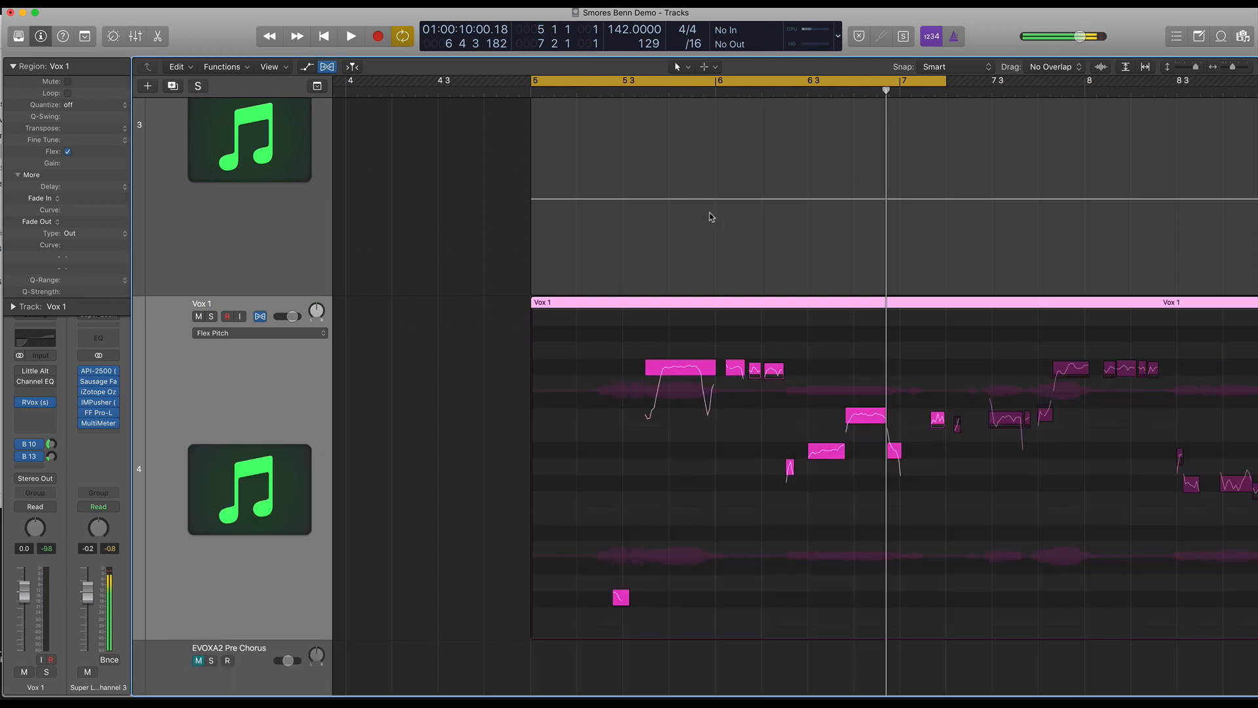
pyautogui.press('c')
pyautogui.press('a')
pyautogui.scroll(4, 618, 124)
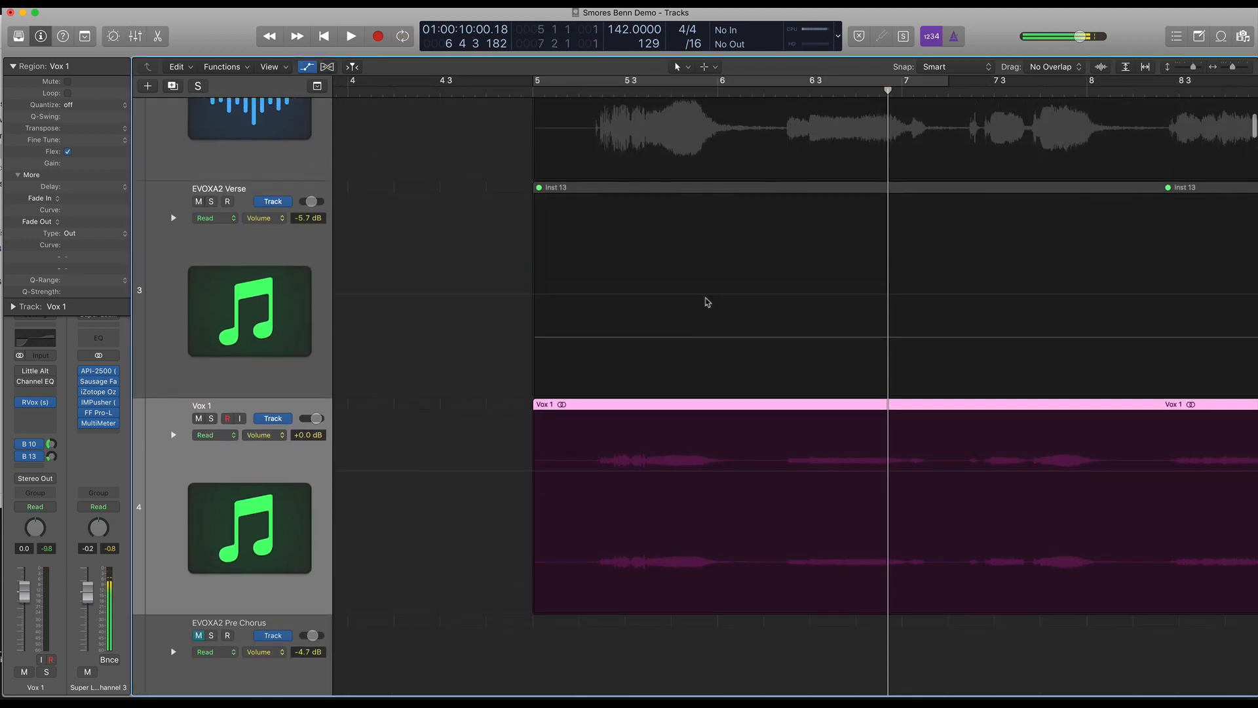
pyautogui.press('super+Left')
pyautogui.press('x')
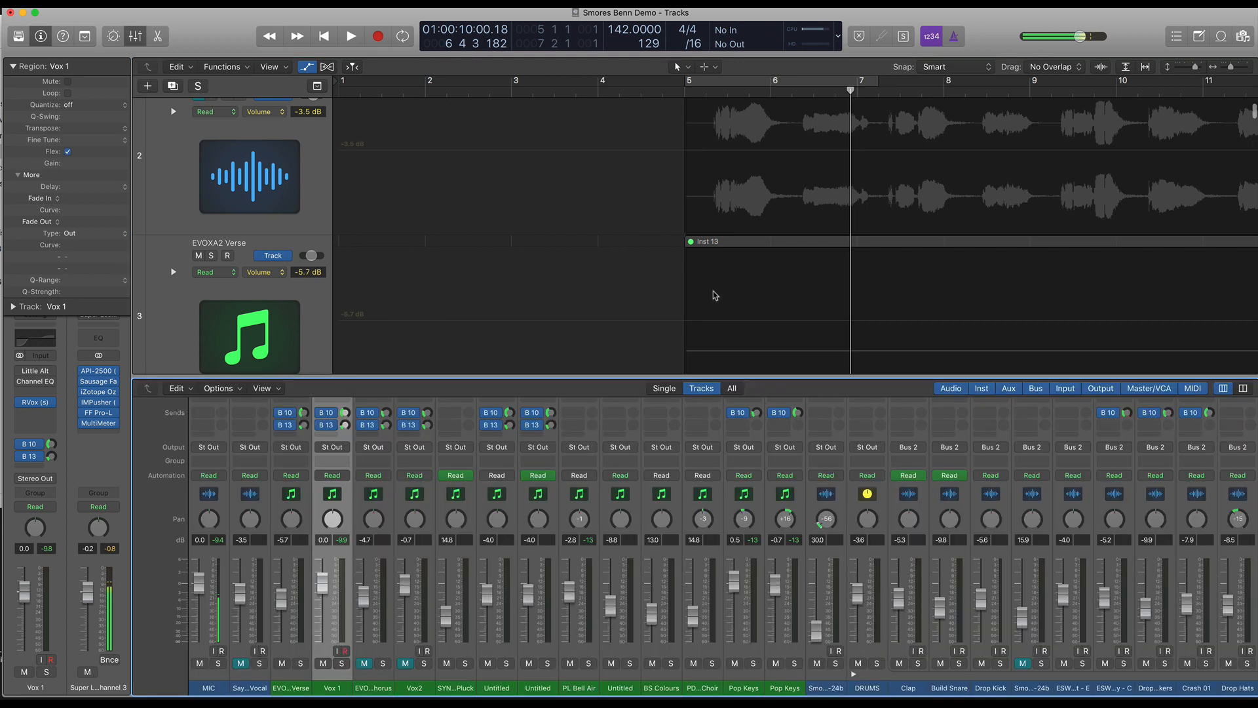
pyautogui.press('x')
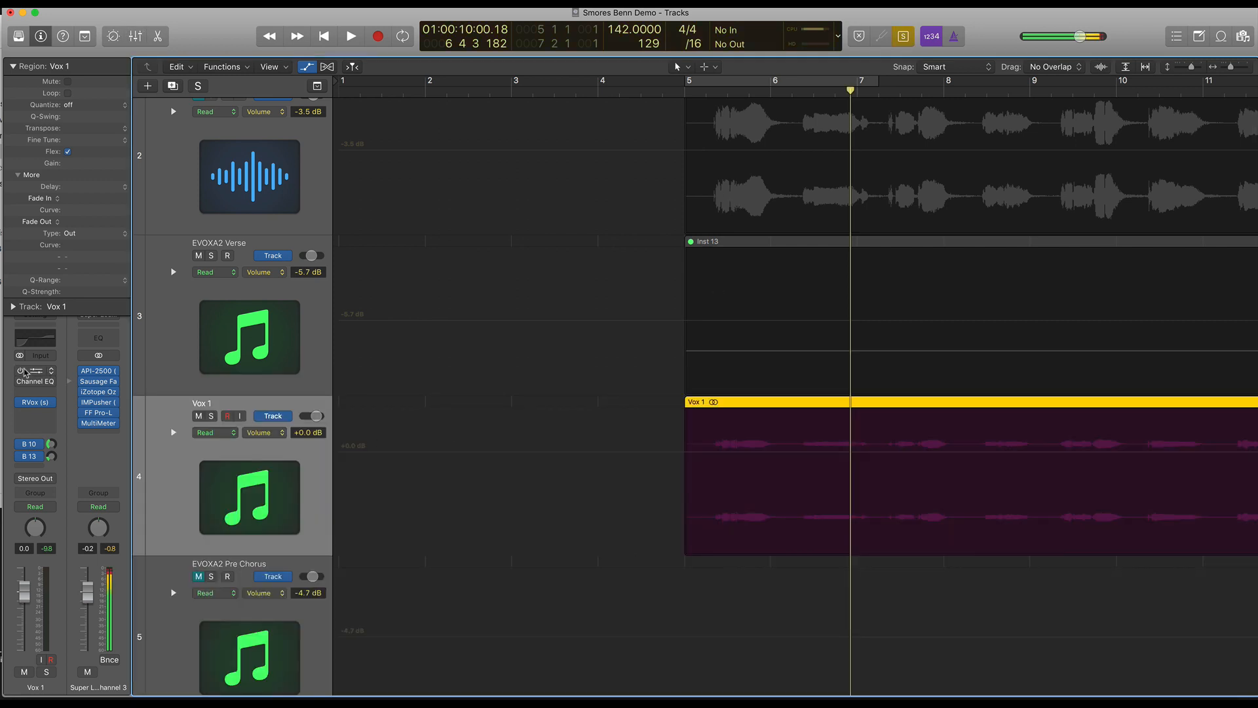
# Enable the bypassed Little AlterBoy and Channel EQ plug-ins on the Vox 1 channel.
pyautogui.click(24, 372)
pyautogui.click(21, 388)
pyautogui.press('super+Left')
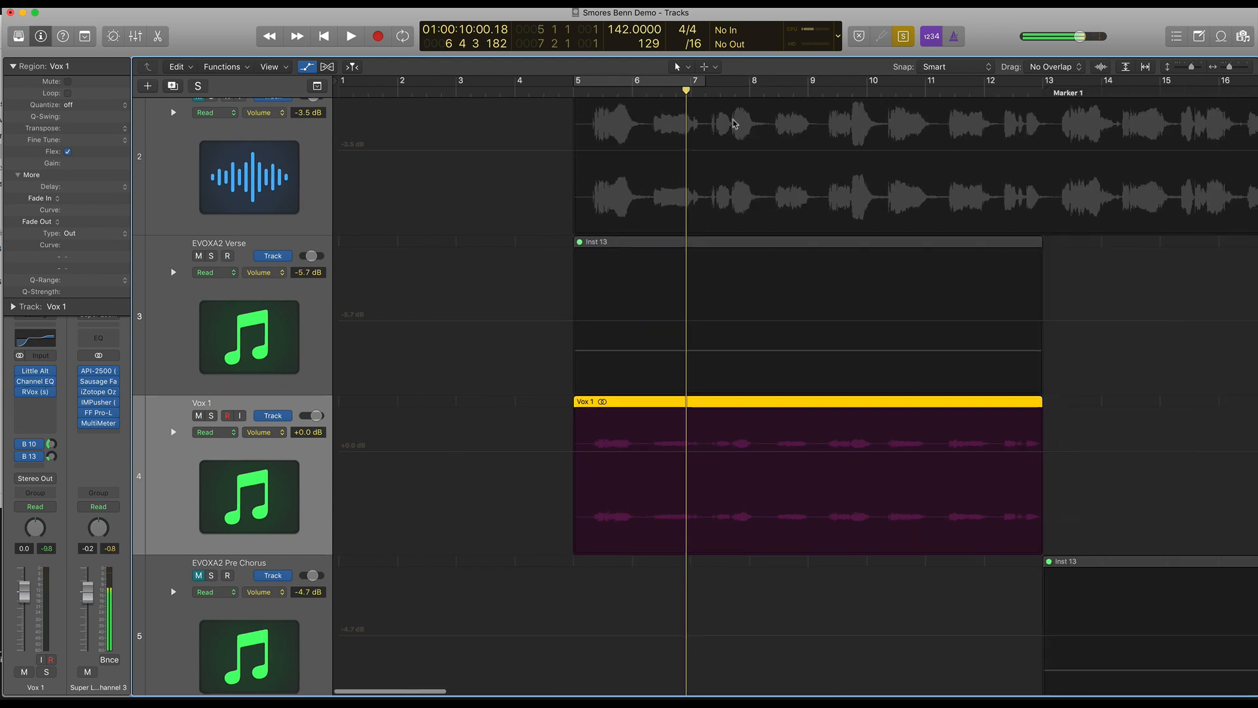
pyautogui.press('super+Up')
# Play Vox 1 from bar 5 with its effects active and turn solo off during playback.
pyautogui.click(577, 91)
pyautogui.press('space')
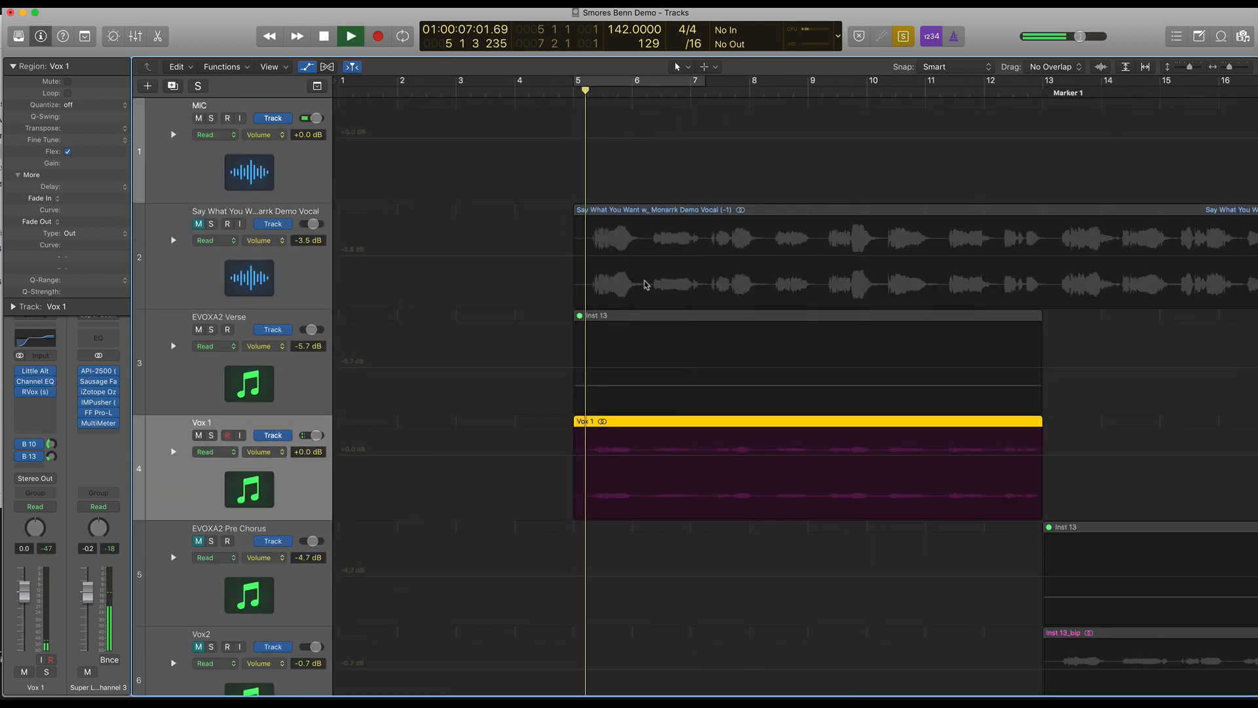
pyautogui.hotkey('ctrl', 's')
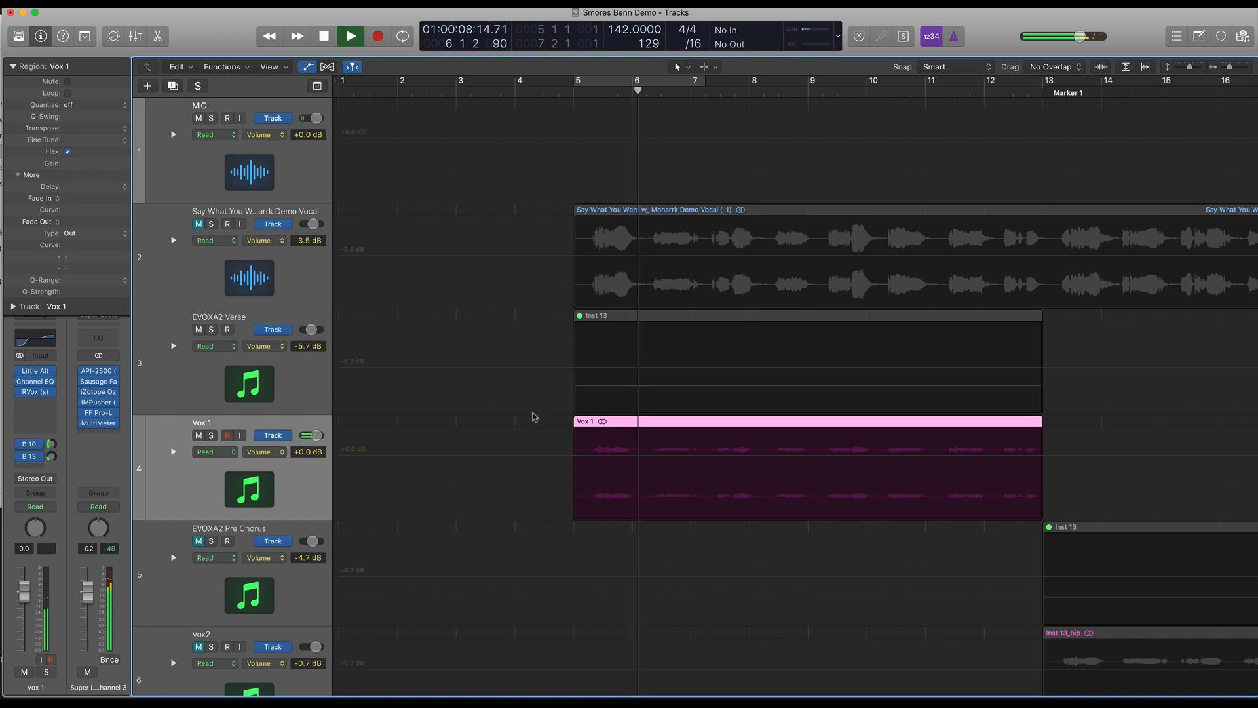
pyautogui.press('super+Left')
# Review the Channel EQ and RVox settings on Vox 1 with some playback, and check its bus sends.
pyautogui.click(38, 381)
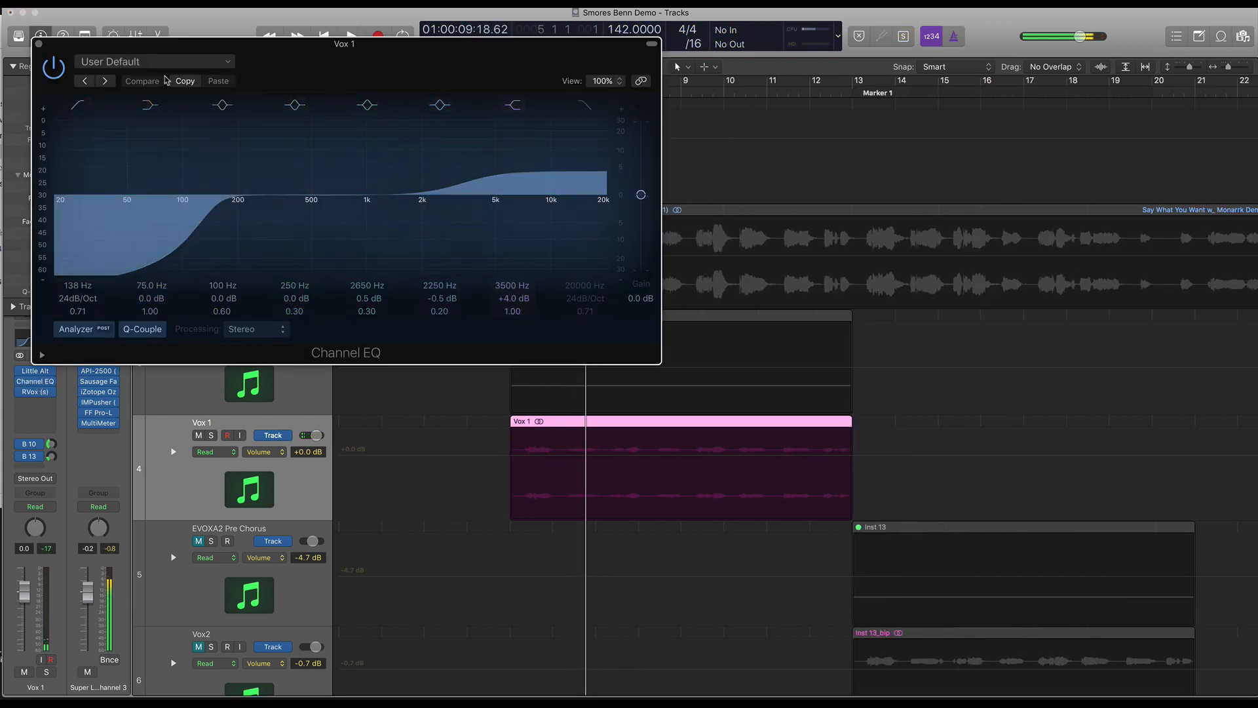
pyautogui.click(38, 44)
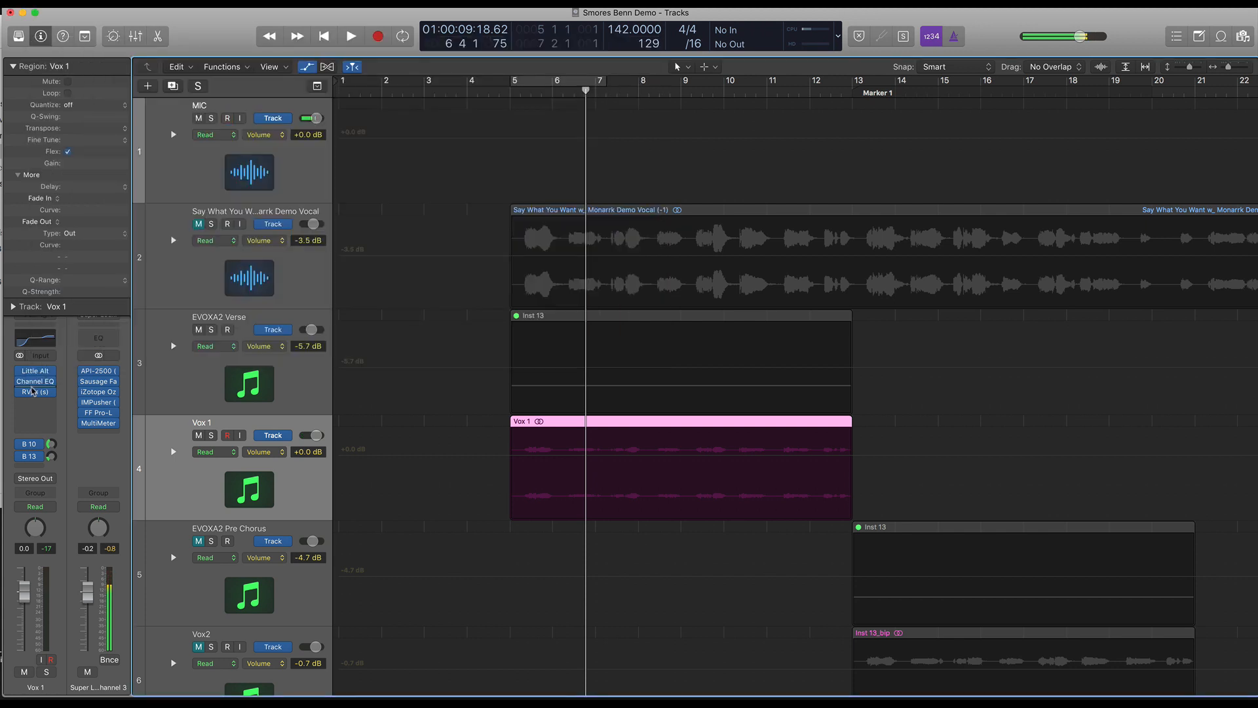
pyautogui.click(32, 391)
pyautogui.press('space')
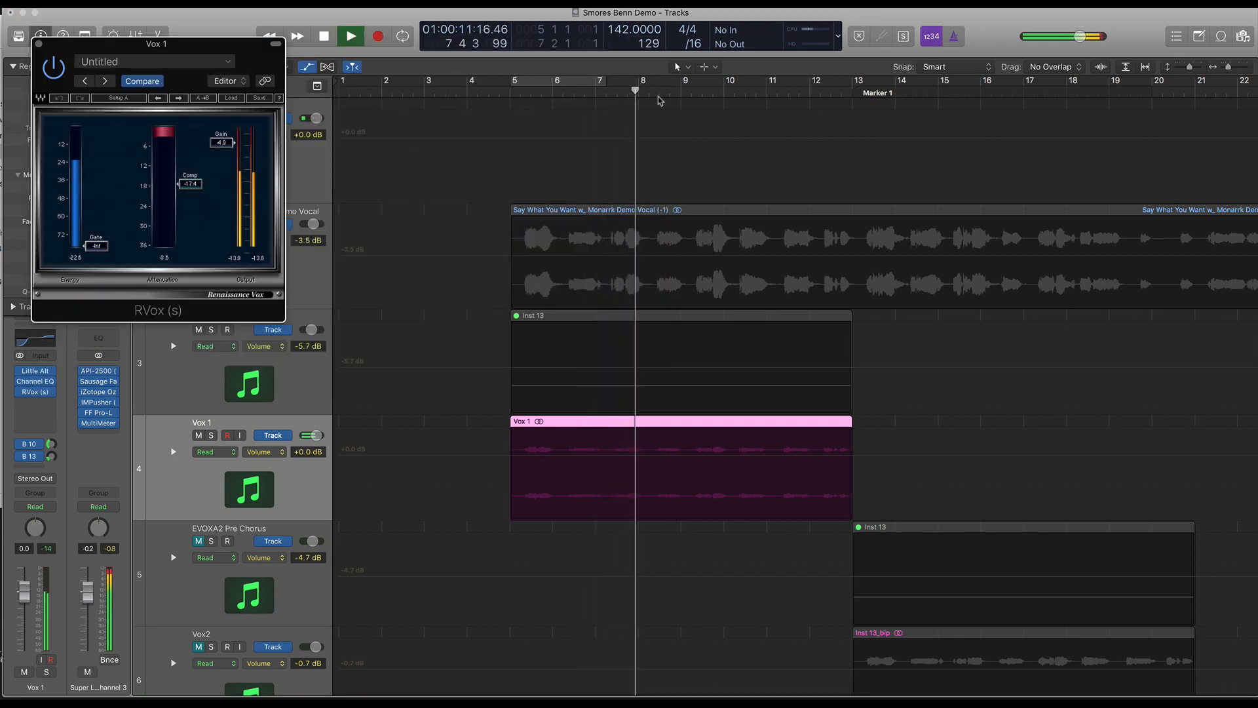
pyautogui.click(38, 44)
pyautogui.press('space')
pyautogui.click(30, 444)
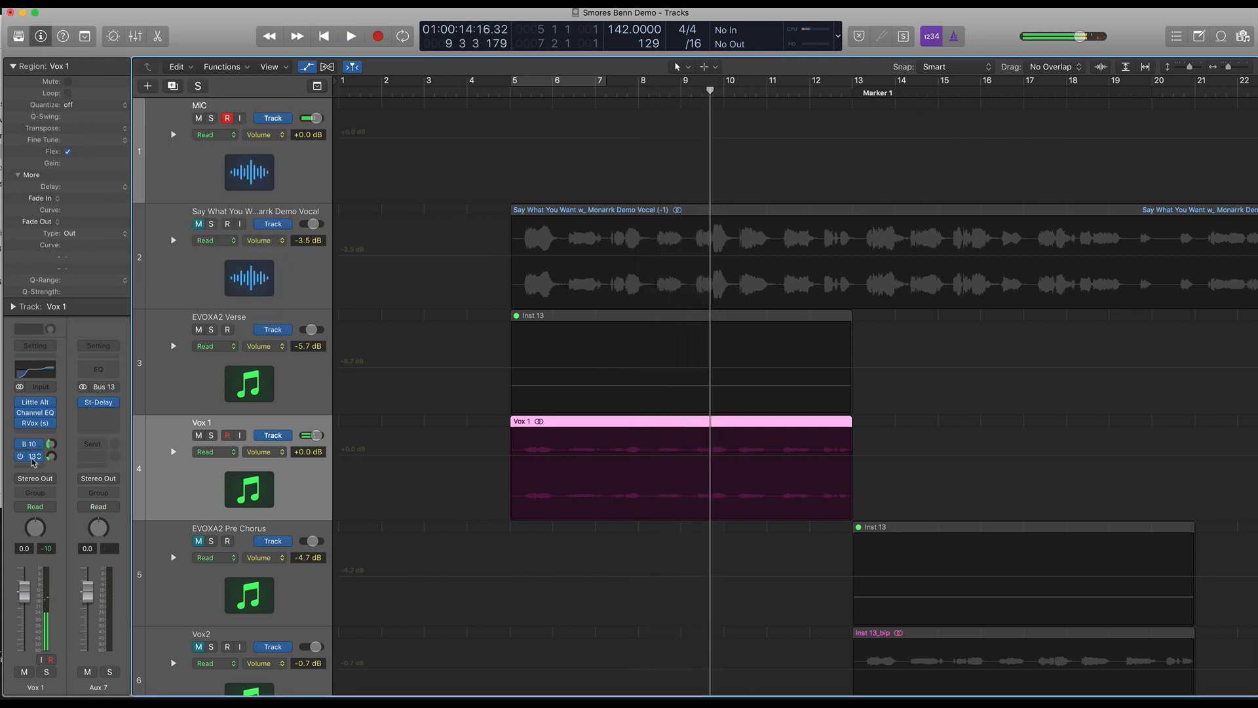
# Hide the track automation and look over the channels in the mixer.
pyautogui.press('x')
pyautogui.press('a')
pyautogui.scroll(-4, 474, 343)
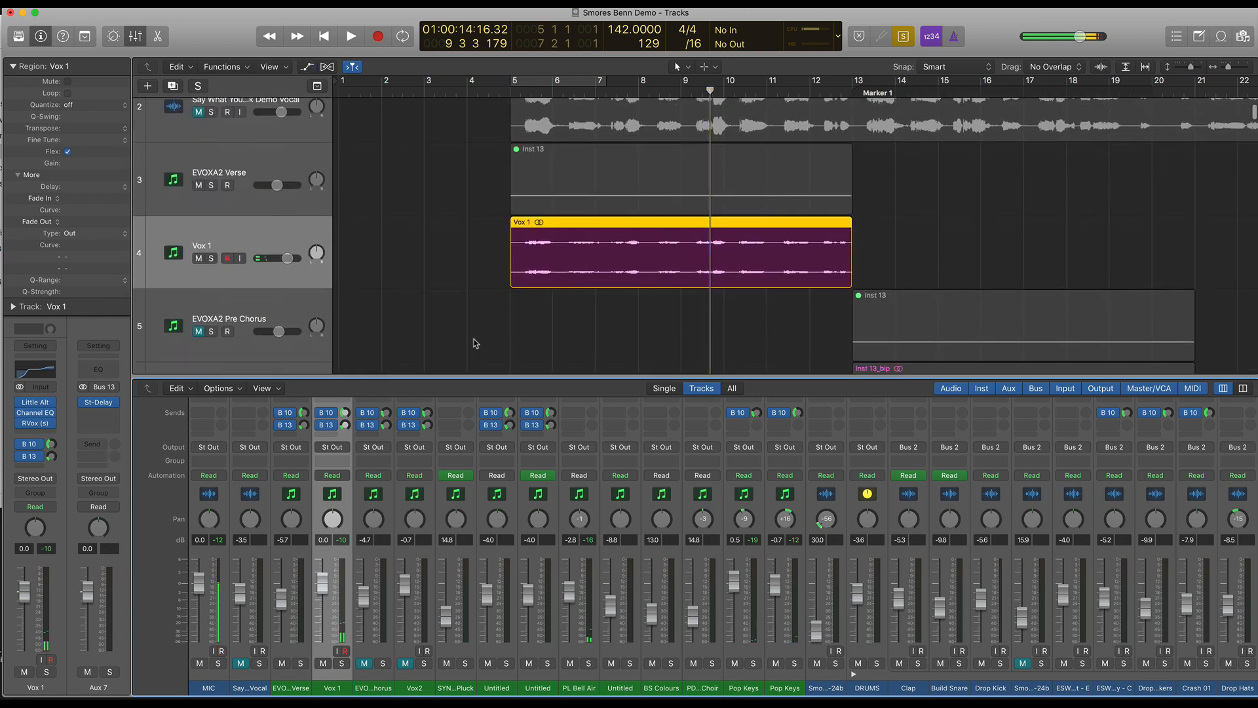
pyautogui.hotkey('ctrl', 's')
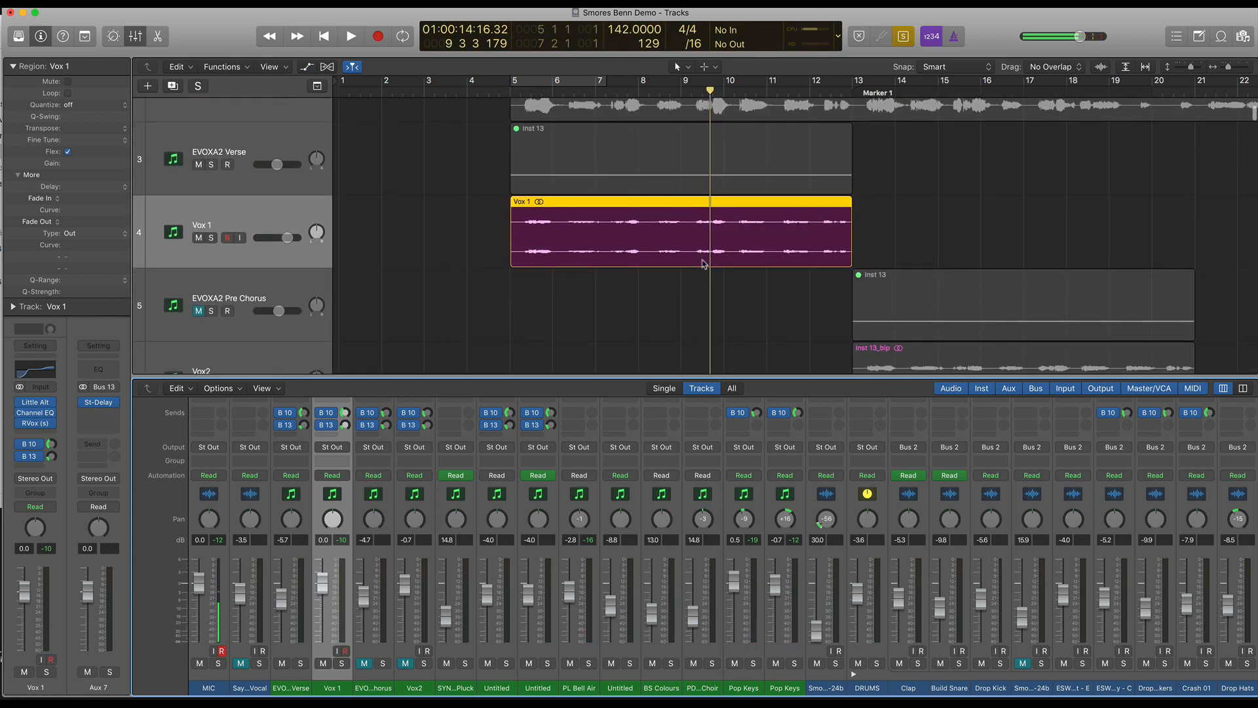
pyautogui.press('x')
pyautogui.hotkey('ctrl', 's')
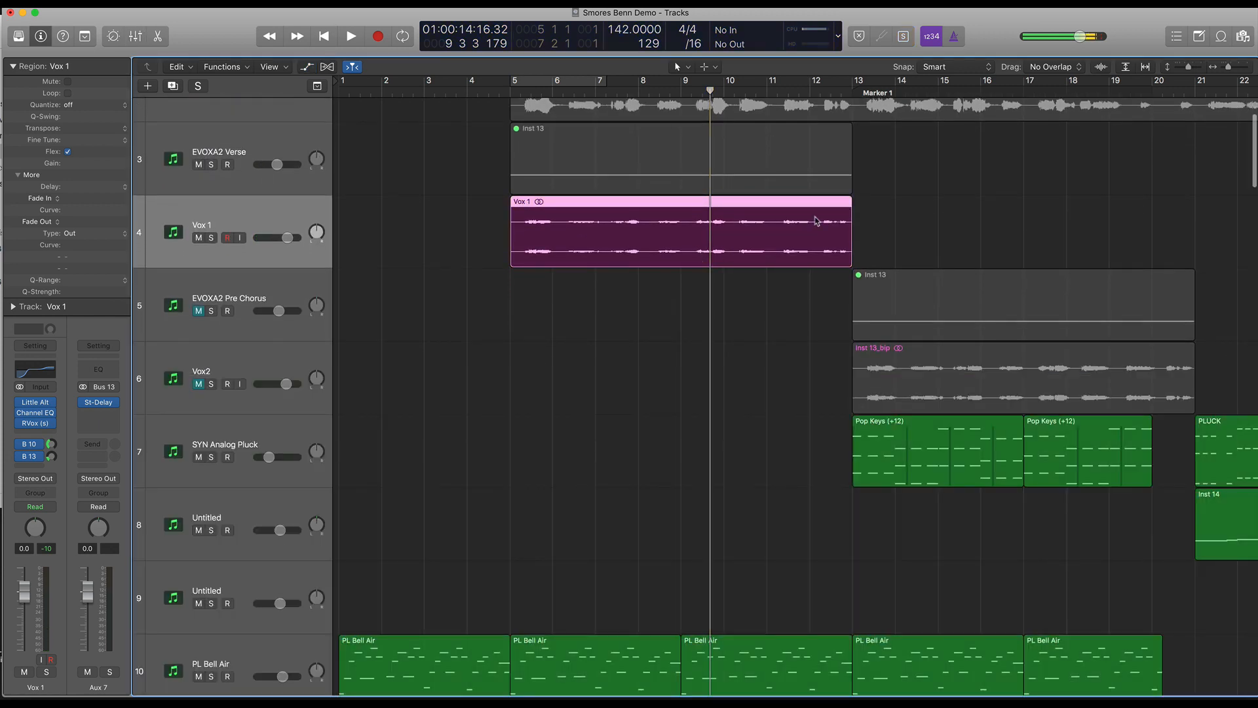
# Unmute the Vox2 track and play the pre-chorus vocal from about bar 12.
pyautogui.click(823, 89)
pyautogui.click(220, 371)
pyautogui.click(198, 385)
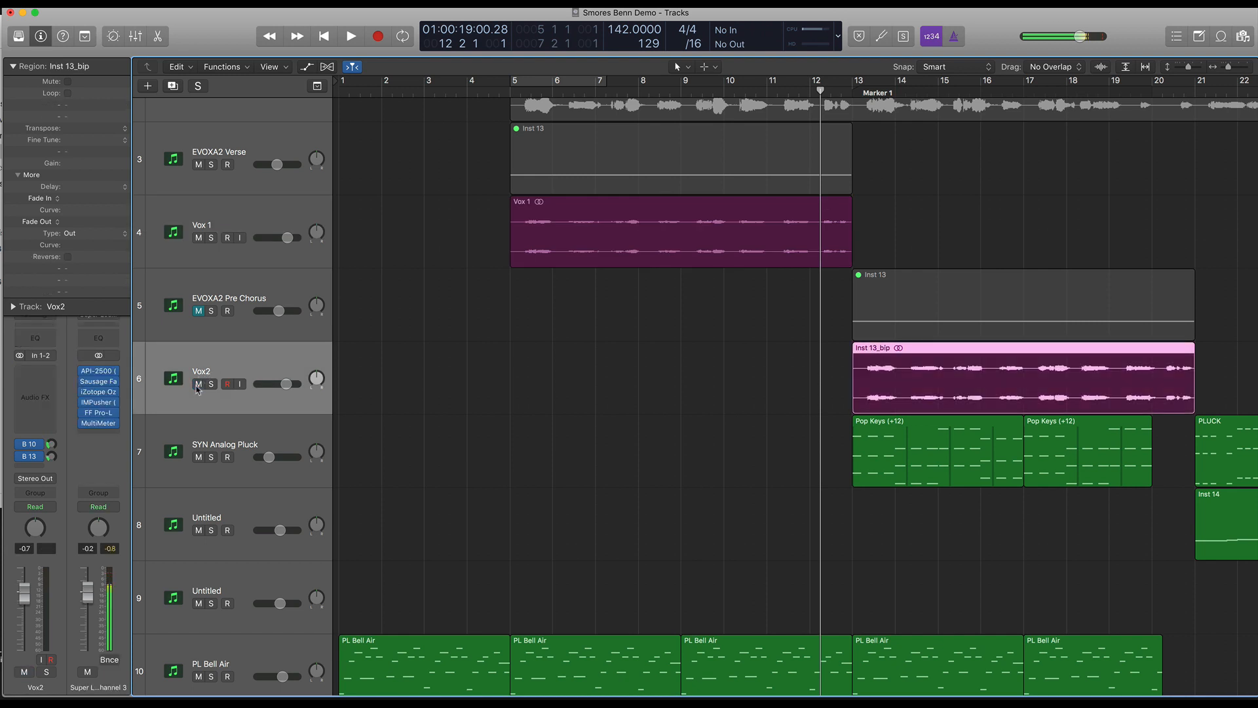
pyautogui.press('space')
pyautogui.scroll(-1, 416, 391)
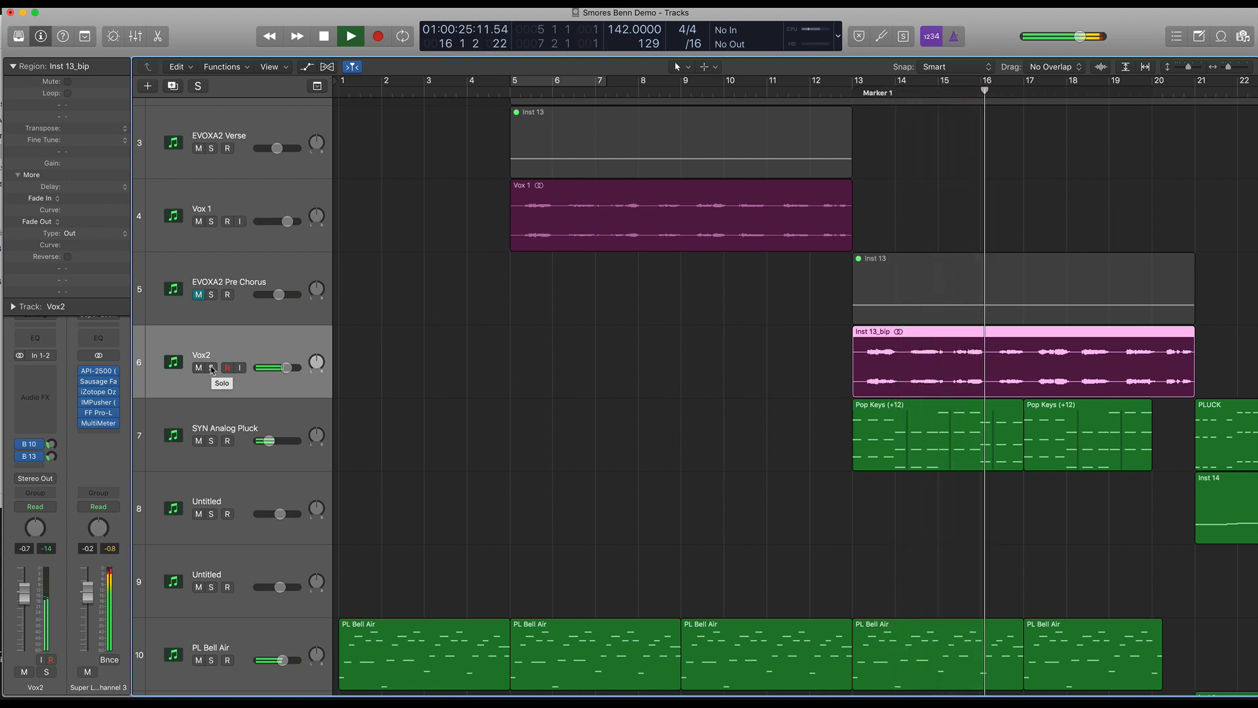
pyautogui.click(212, 368)
pyautogui.click(210, 369)
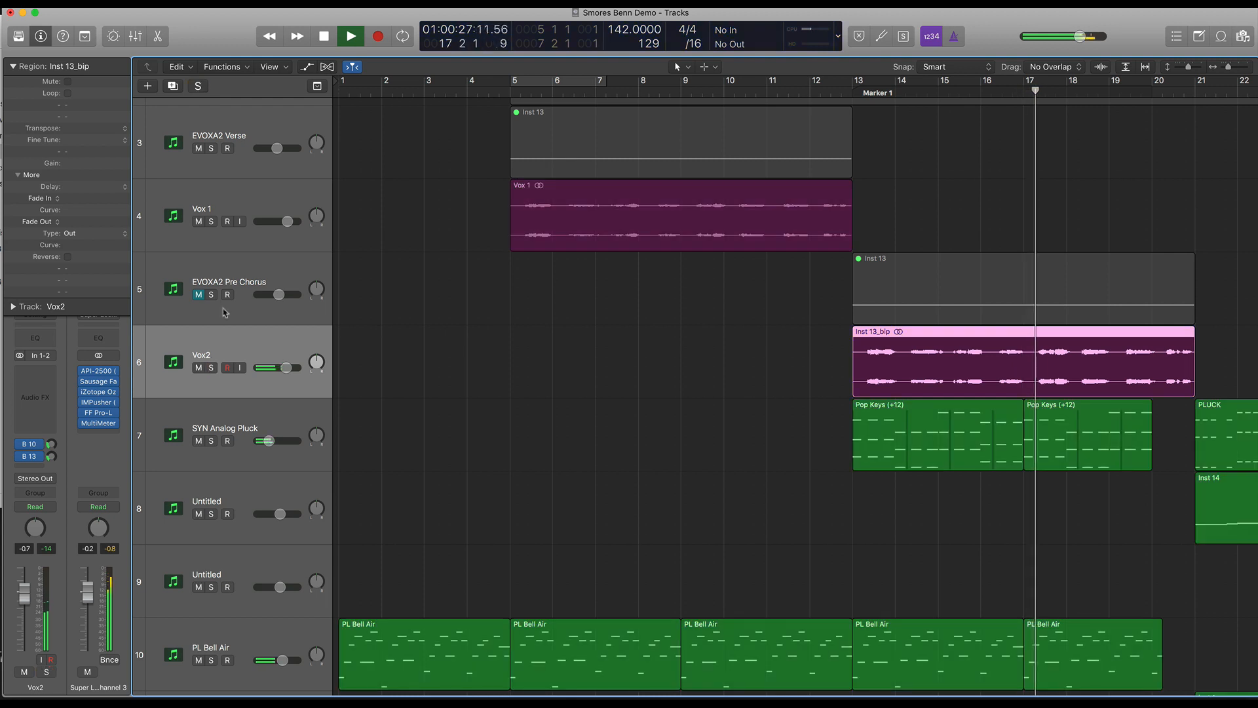
pyautogui.press('space')
# Open Little AlterBoy on the Vox 1 track and lower its Formant while playing from bar 5.
pyautogui.click(233, 201)
pyautogui.click(38, 371)
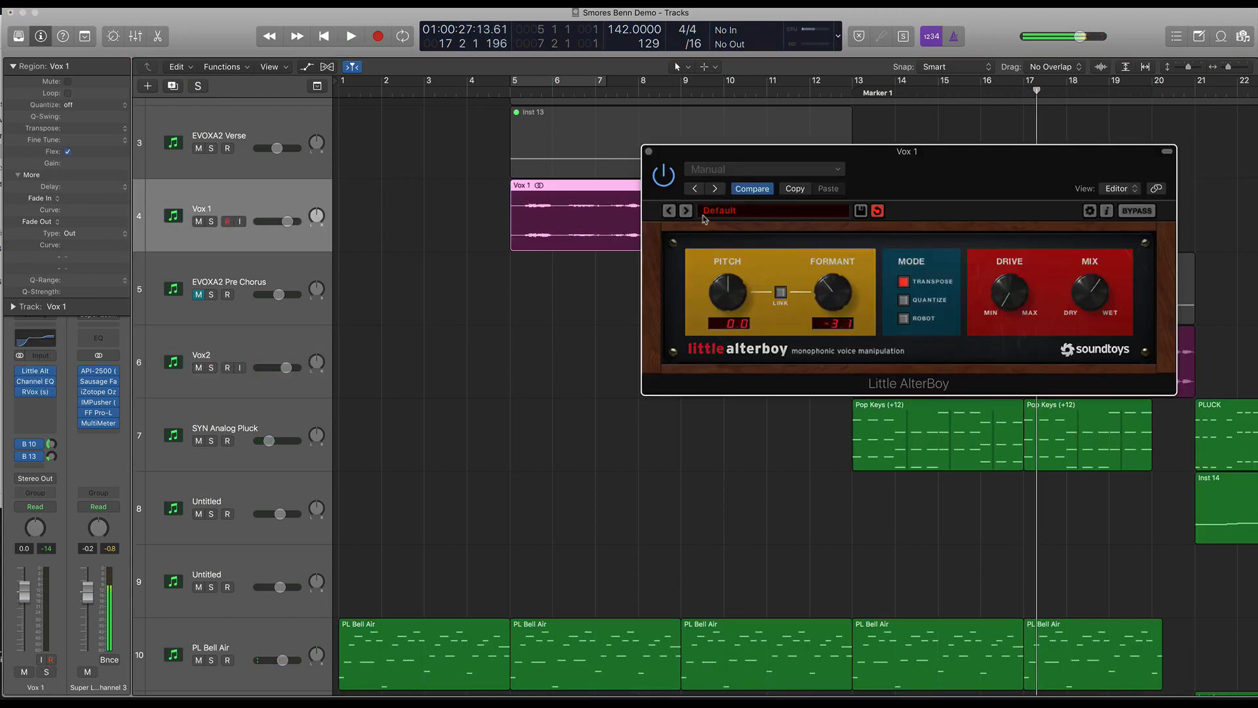
pyautogui.click(529, 94)
pyautogui.press('space')
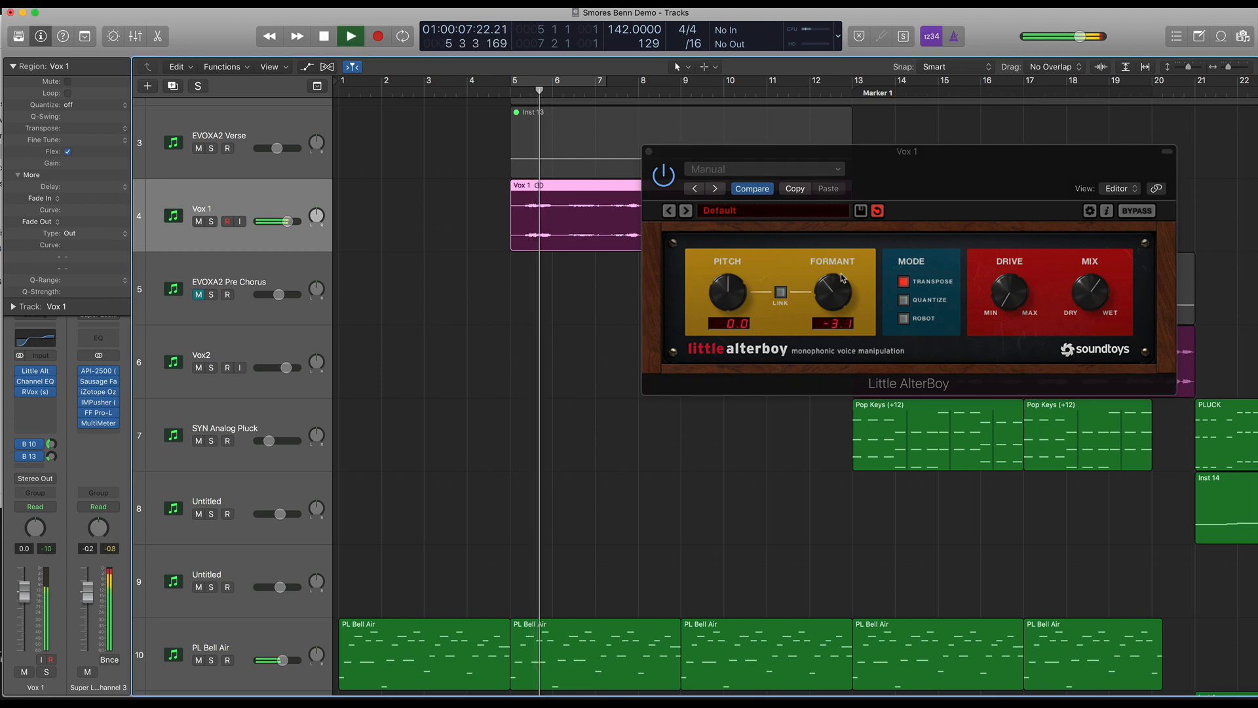
pyautogui.moveTo(841, 298); pyautogui.dragTo(839, 325)
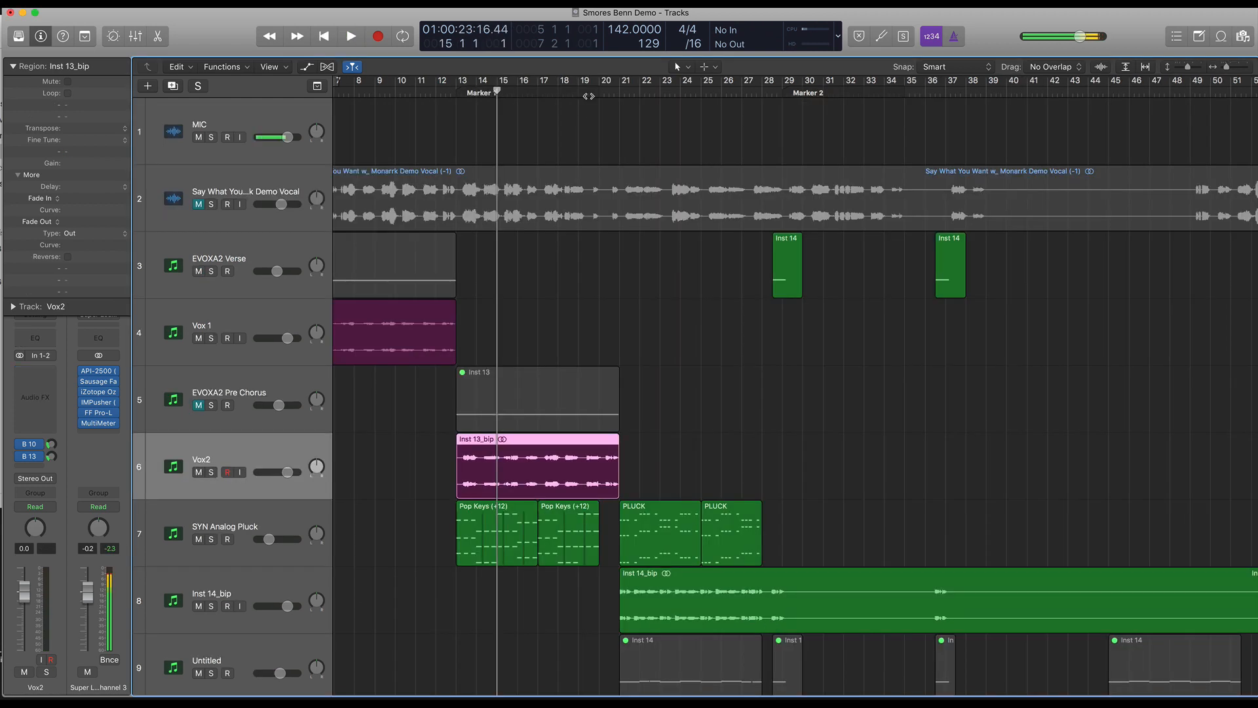
# Select the Inst 14_bip track, place the playhead at bar 21 and solo the track's region.
pyautogui.click(588, 93)
pyautogui.click(268, 600)
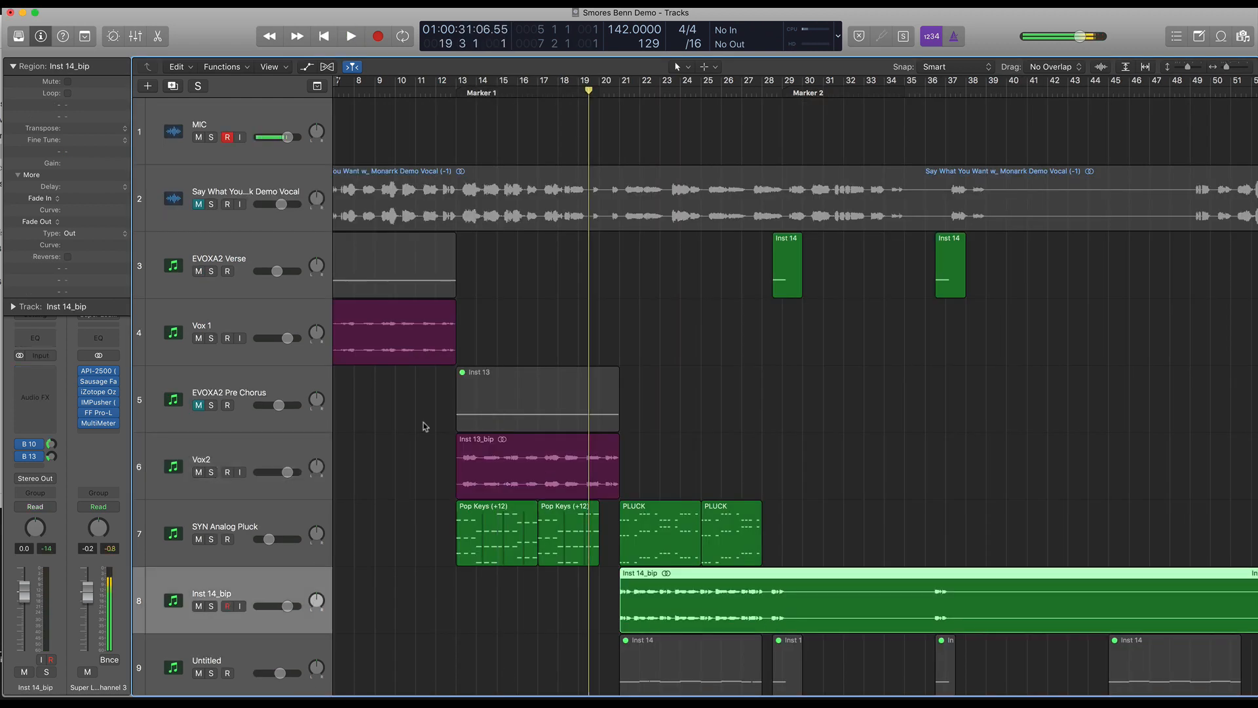
pyautogui.click(621, 92)
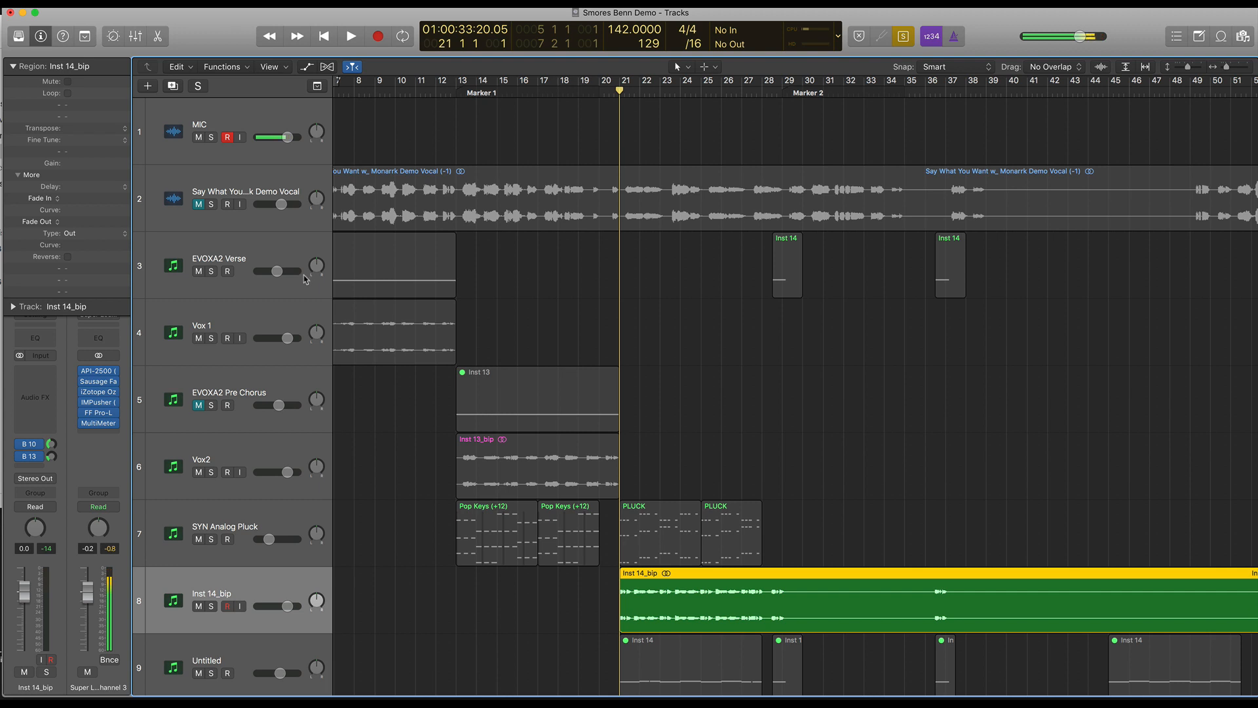
pyautogui.hotkey('ctrl', 's')
# Compare the channel strips of the Vox 1 and Inst 14_bip tracks and select the Inst 14_bip region.
pyautogui.hscroll(-1, 276, 309)
pyautogui.click(260, 318)
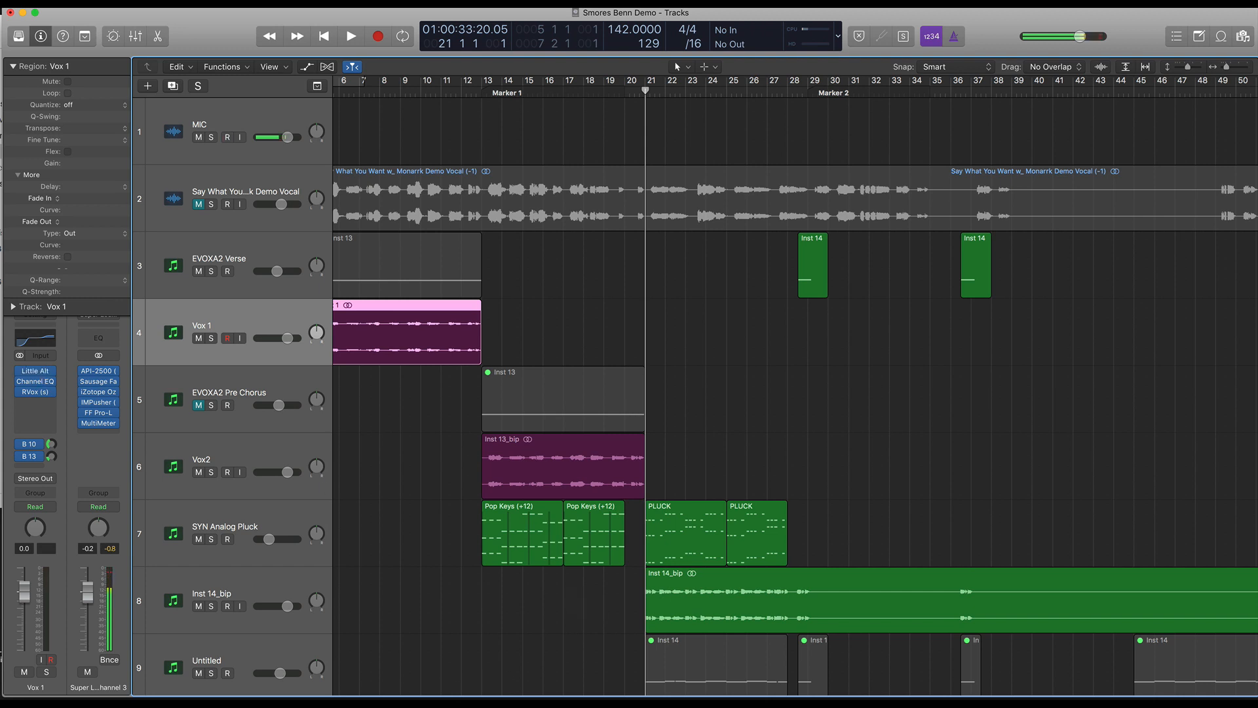
pyautogui.click(317, 597)
pyautogui.click(296, 594)
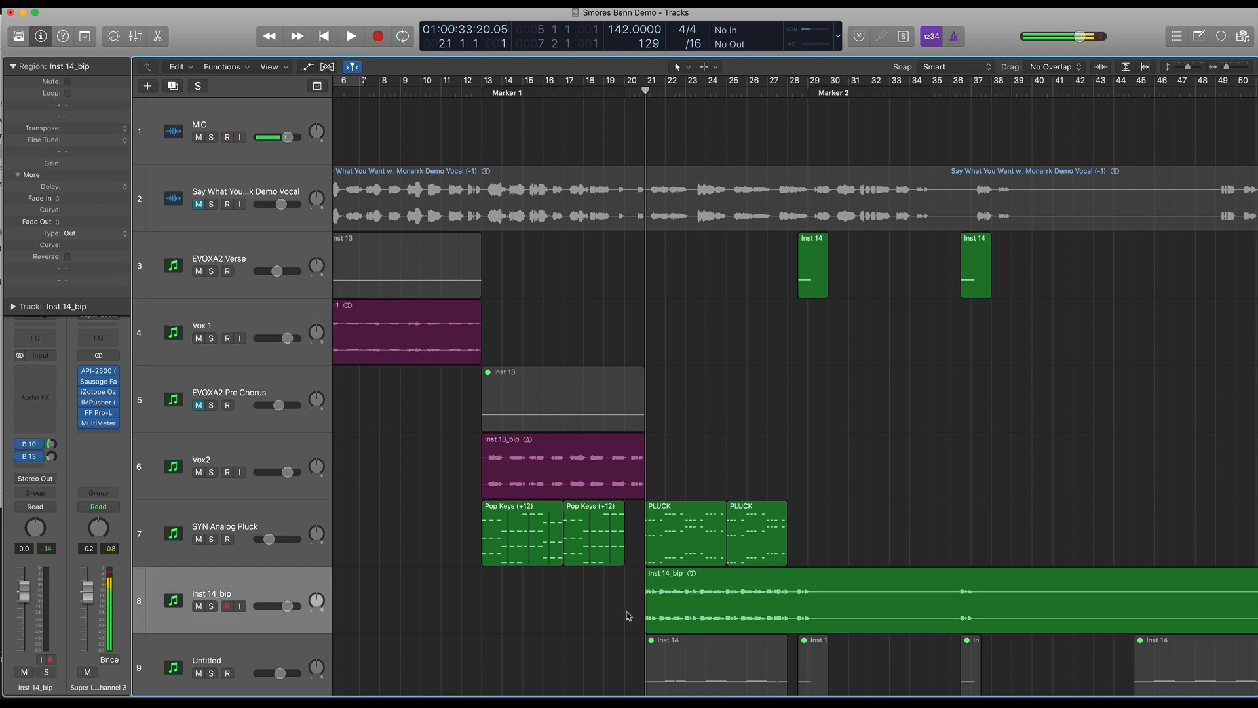
pyautogui.click(622, 497)
pyautogui.click(666, 576)
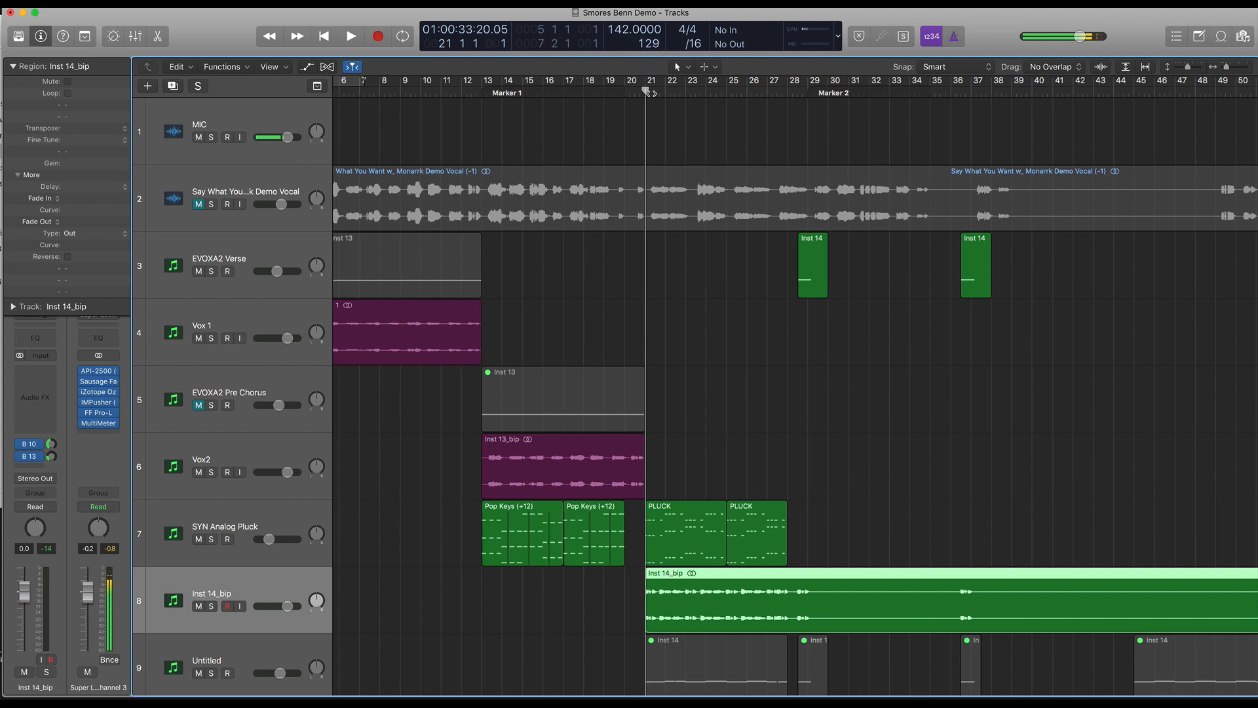
# Solo the Inst 14_bip region, play it from bar 21 and set a cycle range over bars 21 to 24.
pyautogui.press('super+Right')
pyautogui.press('super+Right')
pyautogui.press('super+Right')
pyautogui.press('super+Down')
pyautogui.press('super+Down')
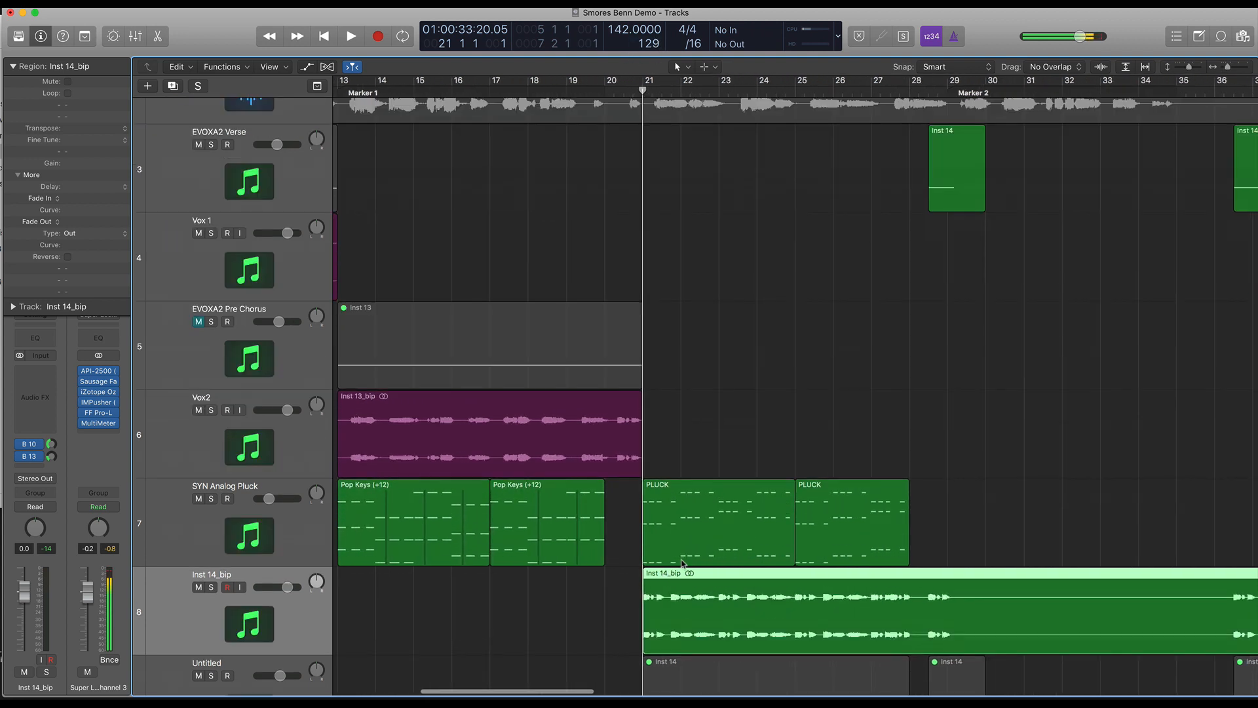
pyautogui.press('super+Right')
pyautogui.press('space')
pyautogui.hotkey('ctrl', 's')
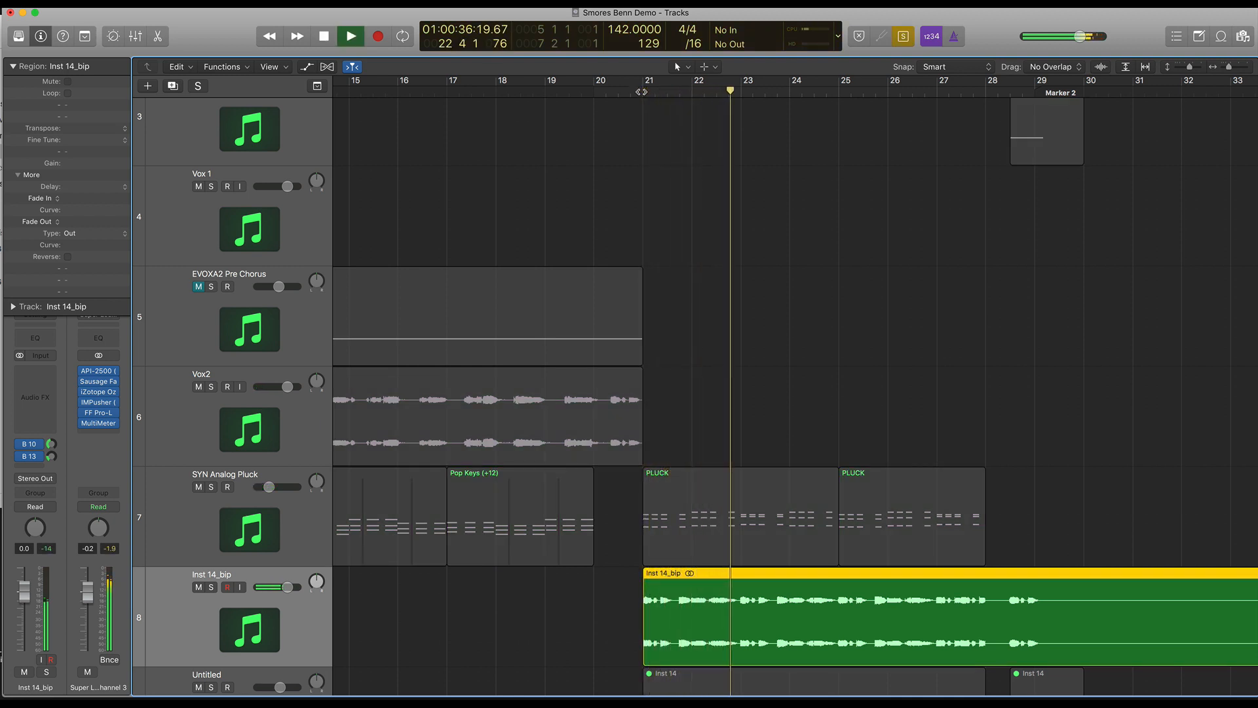
pyautogui.press('space')
pyautogui.moveTo(641, 91); pyautogui.dragTo(774, 83)
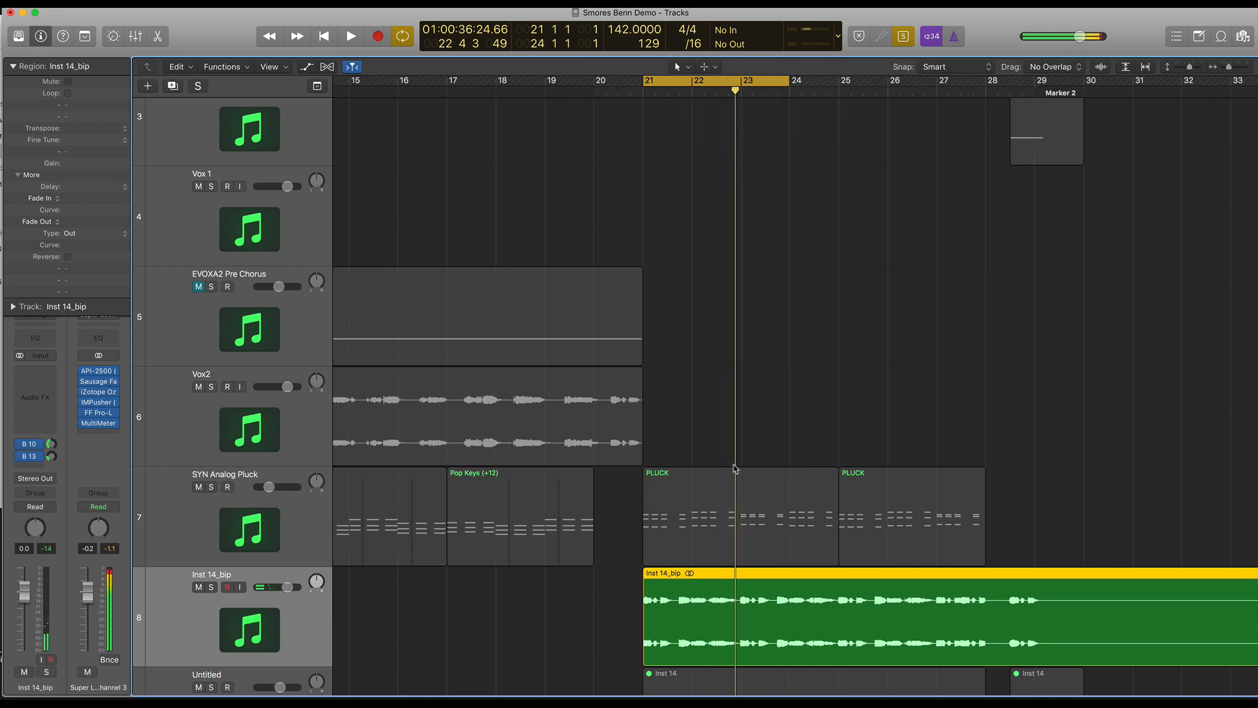
pyautogui.press('space')
# Extend the cycle range back to bar 18 and play the Inst 13_bip region on Vox2 soloed.
pyautogui.scroll(5, 723, 515)
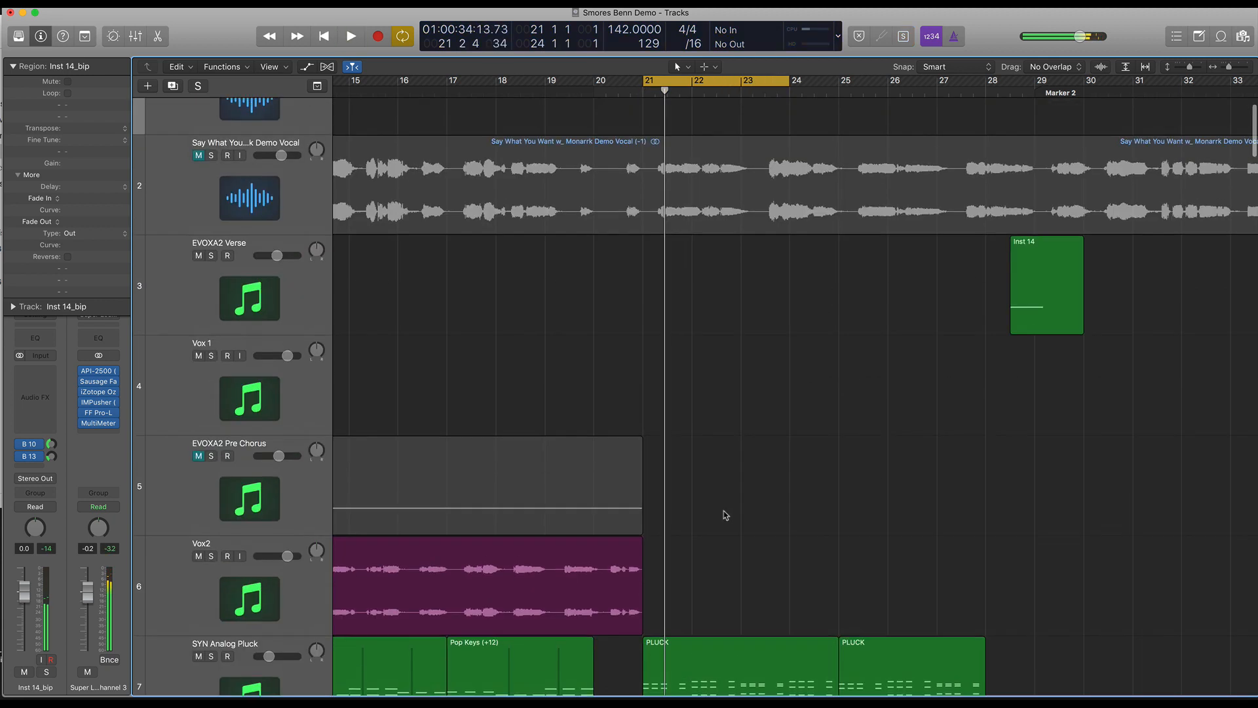
pyautogui.press('super+Left')
pyautogui.click(624, 617)
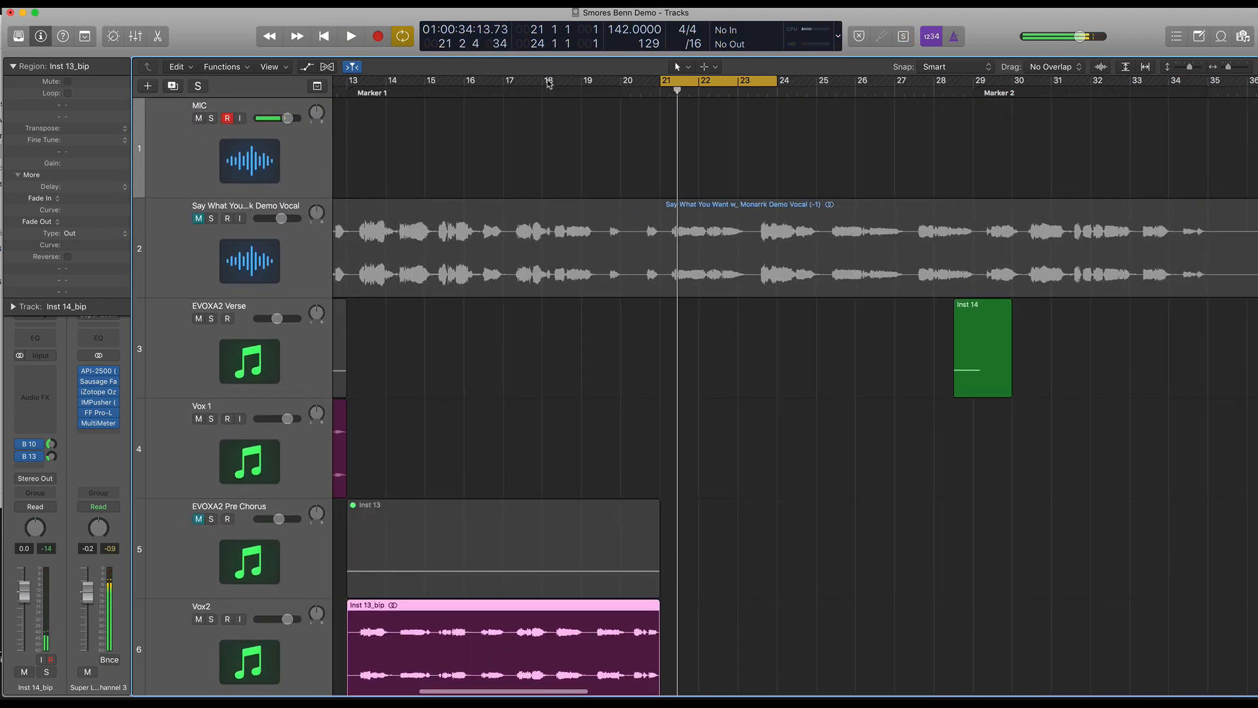
pyautogui.keyDown('shift'); pyautogui.click(549, 84); pyautogui.keyUp('shift')
pyautogui.hotkey('ctrl', 's')
pyautogui.press('space')
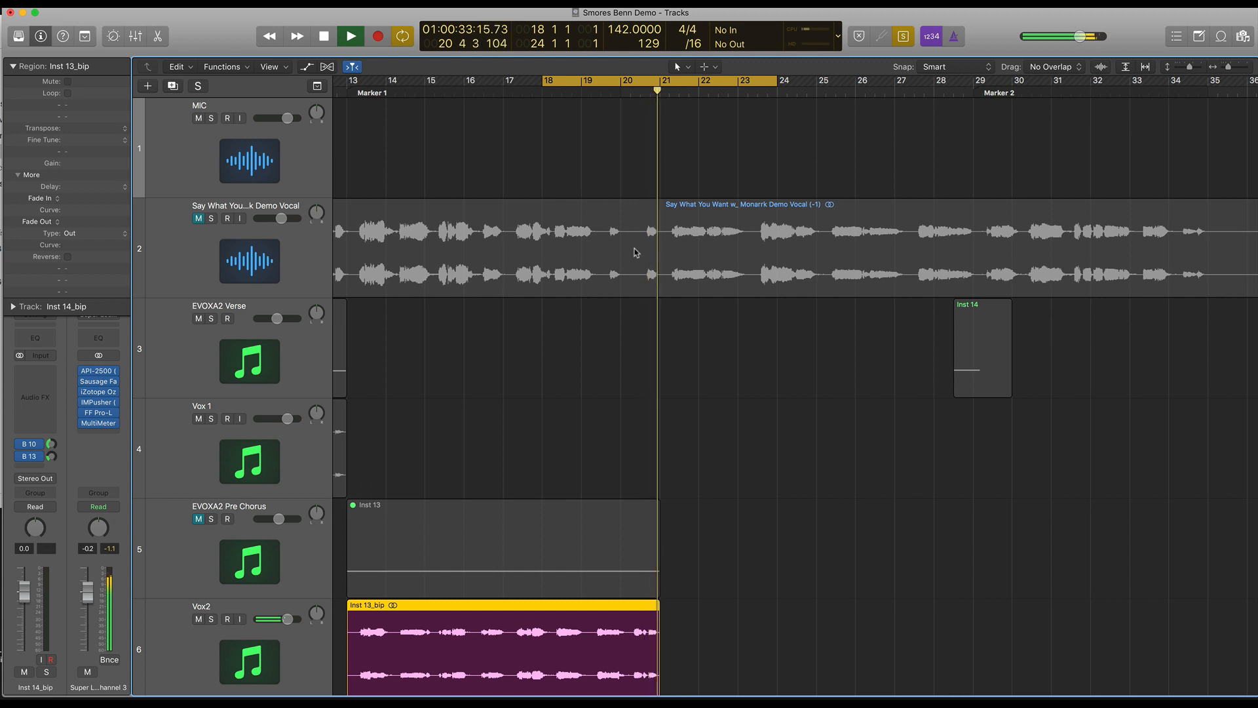
pyautogui.press('space')
# Turn off solo and cycling, and play the end of the Vox 1 vocal from bar 12.
pyautogui.hotkey('ctrl', 's')
pyautogui.click(658, 81)
pyautogui.click(622, 90)
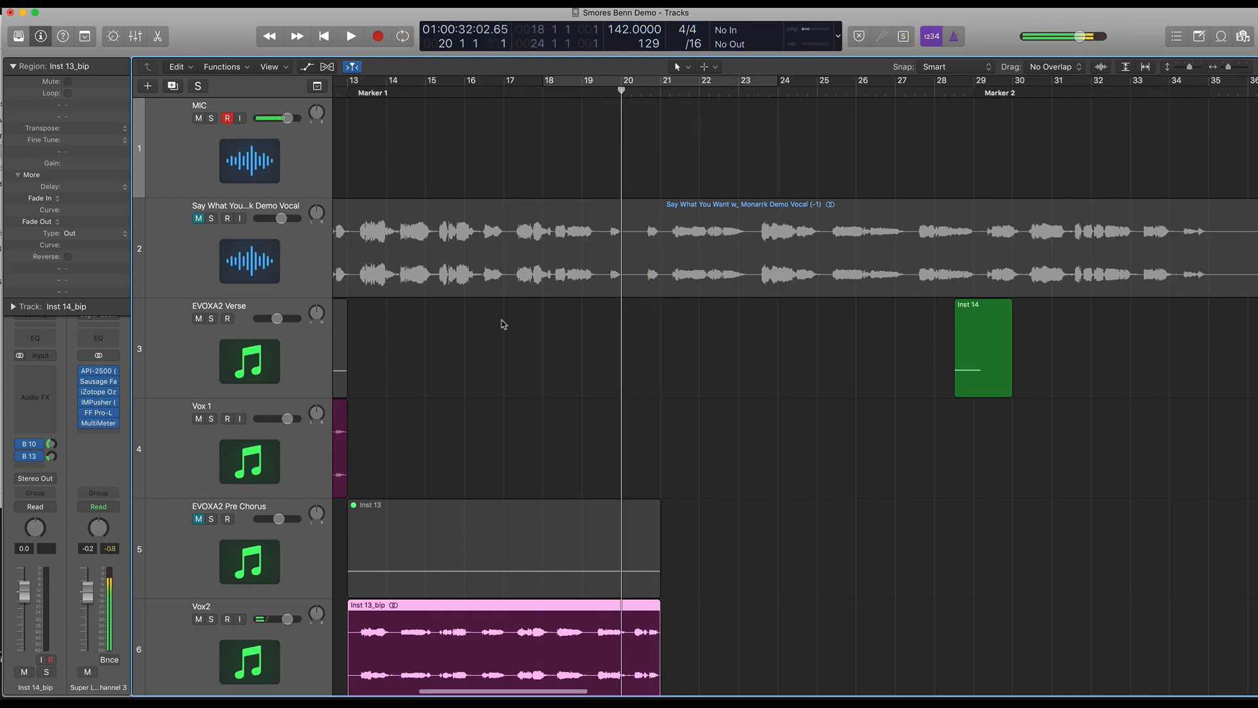
pyautogui.hscroll(-5, 503, 324)
pyautogui.click(485, 93)
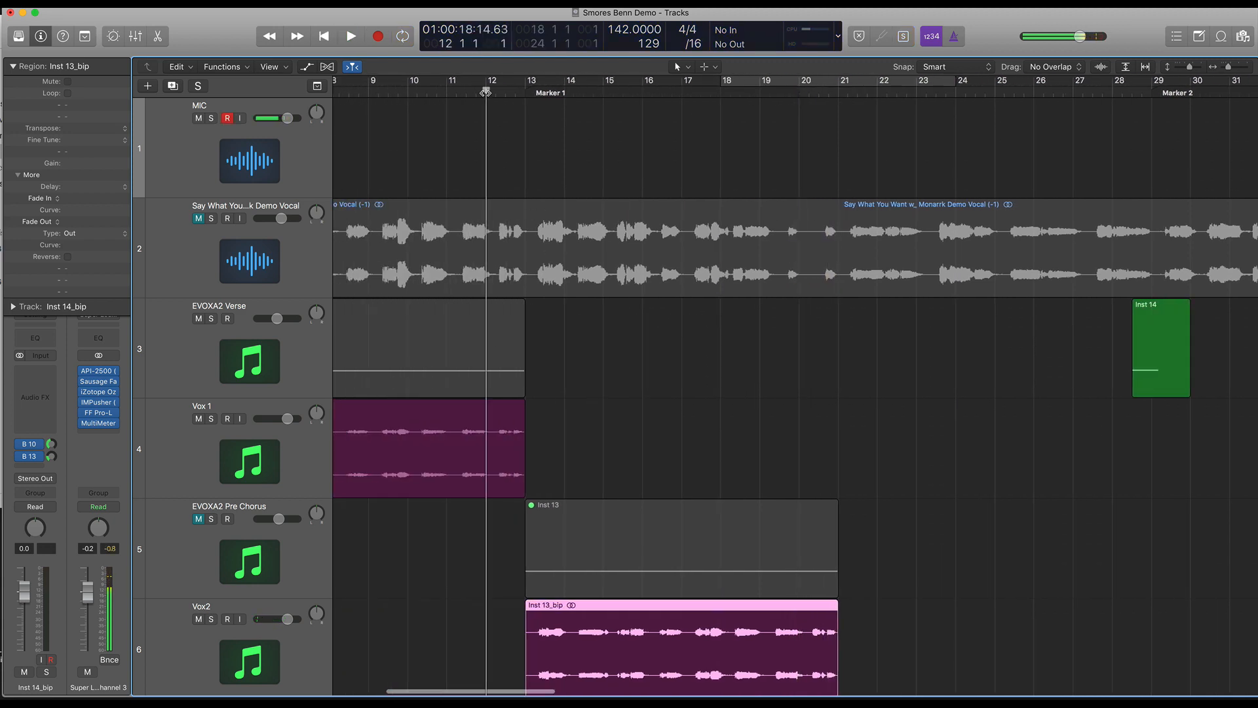
pyautogui.click(345, 450)
pyautogui.press('space')
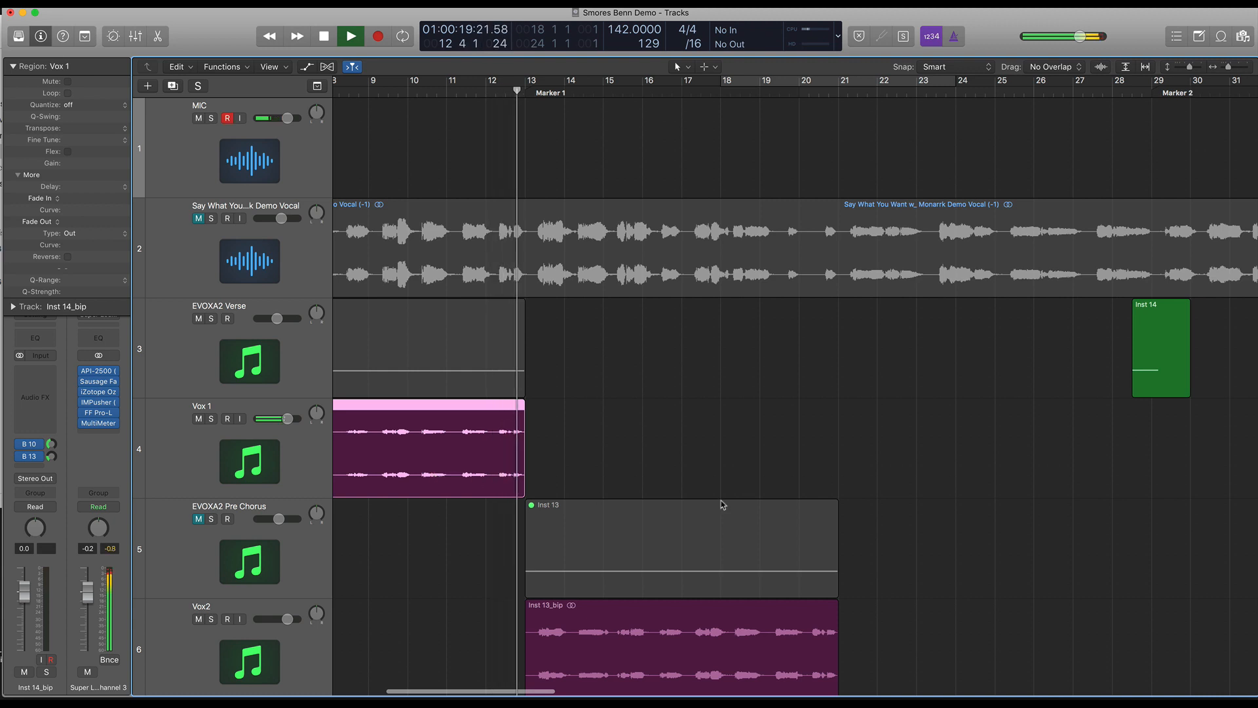
pyautogui.press('space')
# Select the Inst 14_bip region and play its opening from bar 21 in solo.
pyautogui.scroll(-5, 723, 504)
pyautogui.click(922, 323)
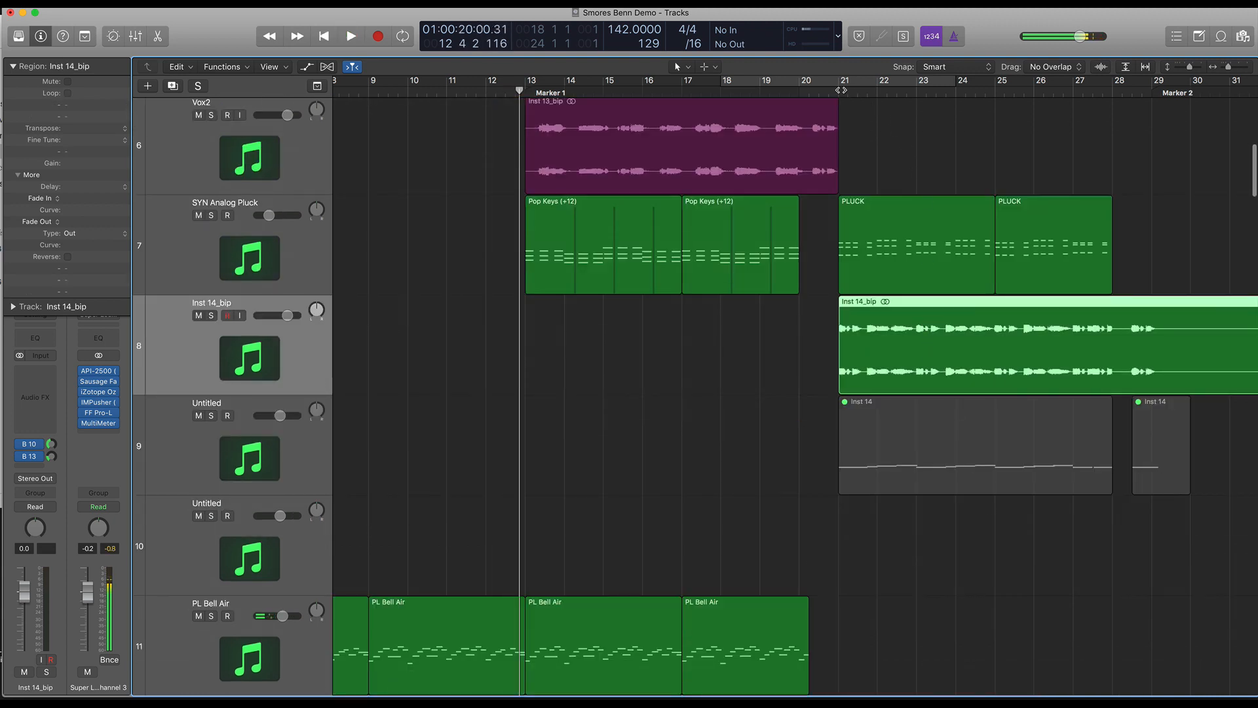
pyautogui.hotkey('ctrl', 's')
pyautogui.hotkey('shift', 'space')
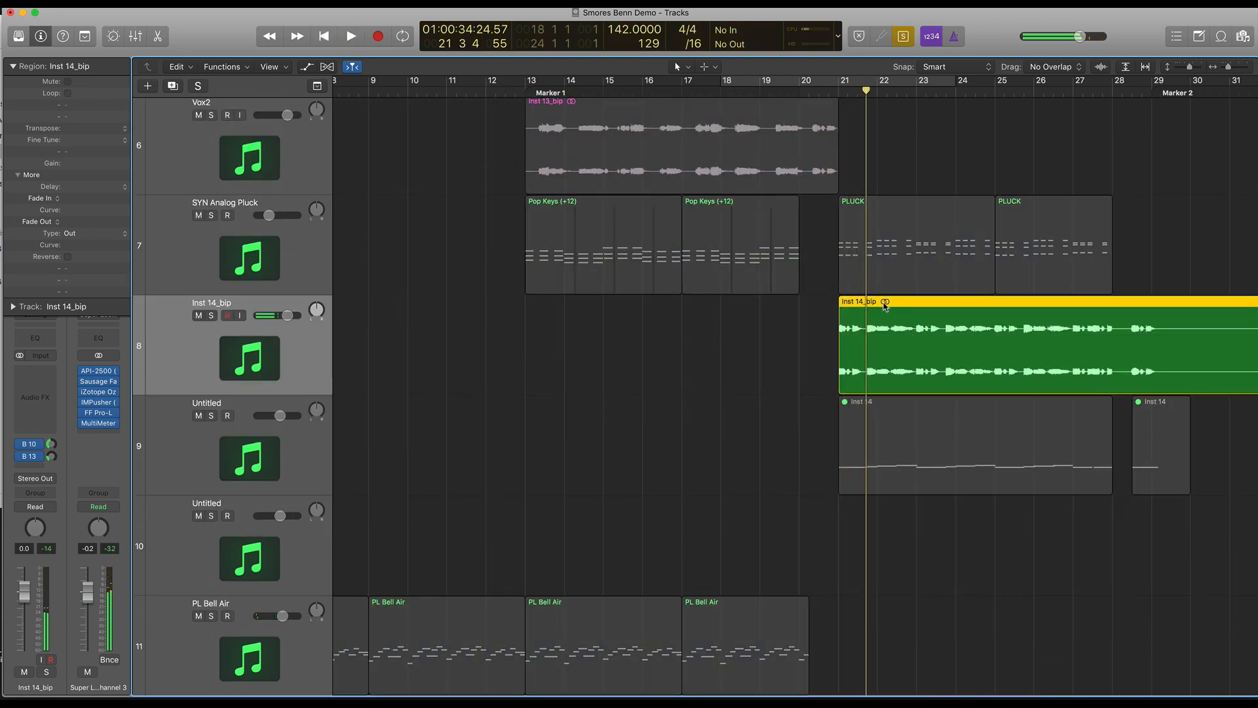
pyautogui.hotkey('ctrl', 's')
pyautogui.scroll(4, 819, 366)
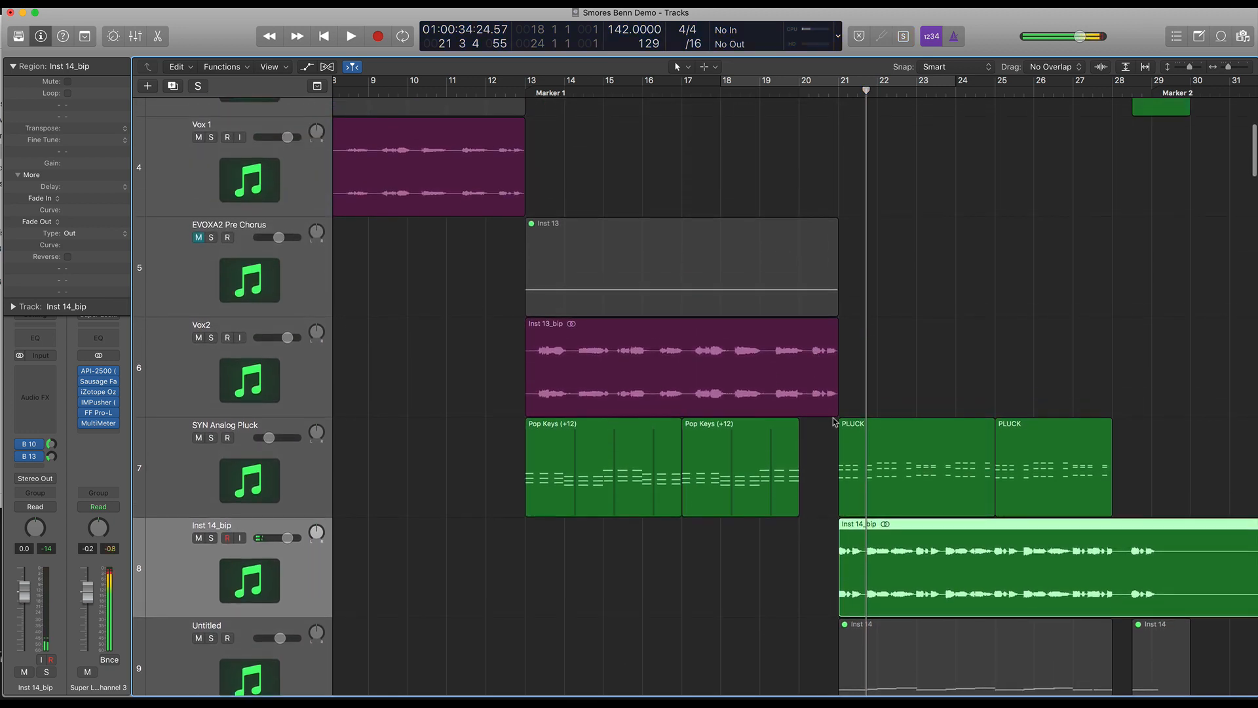
pyautogui.hotkey('ctrl', 's')
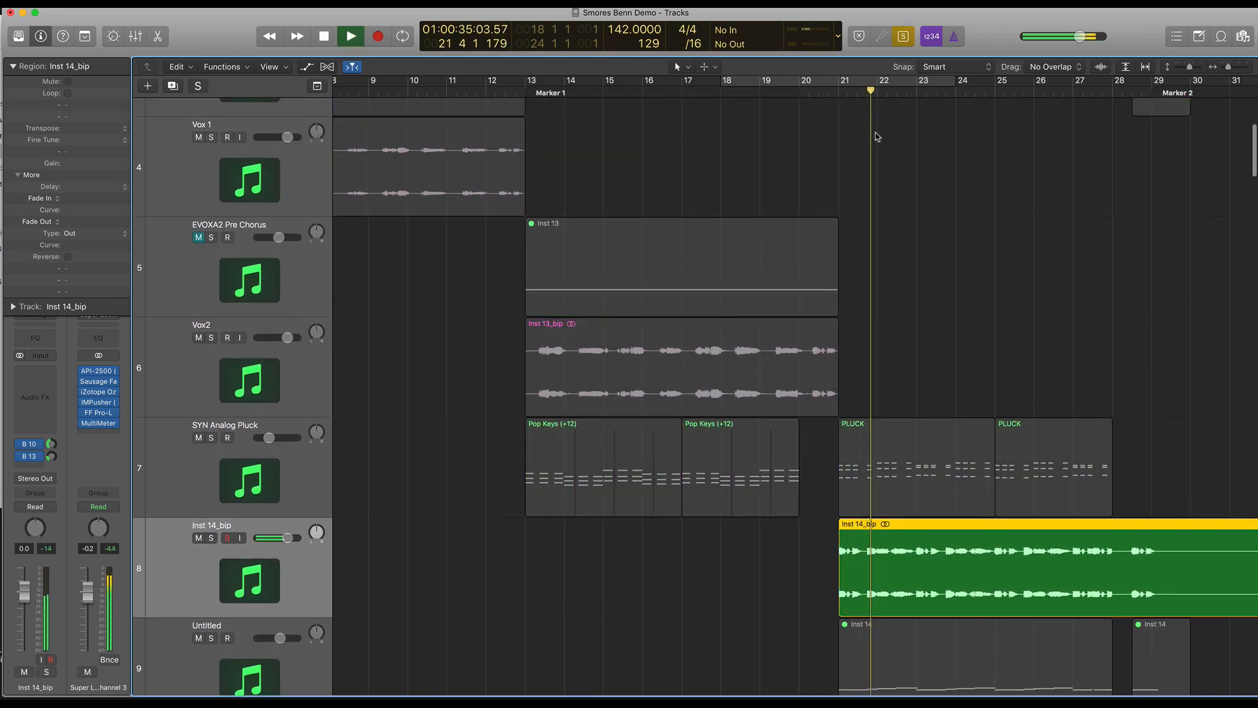
pyautogui.hotkey('ctrl', 's')
# Play short passages of the Vox 1 verse vocal from about bars 7 and 9 with solo off.
pyautogui.hscroll(-3, 735, 194)
pyautogui.click(542, 174)
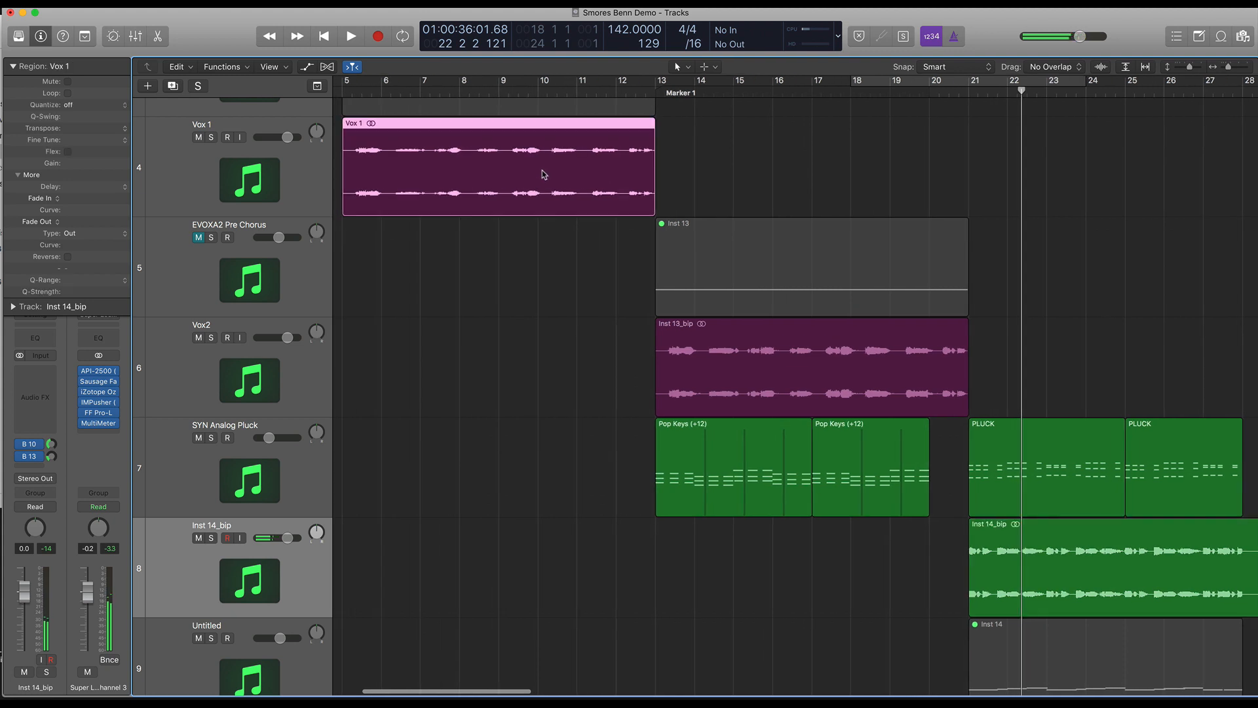
pyautogui.hscroll(-3, 540, 169)
pyautogui.click(506, 89)
pyautogui.press('space')
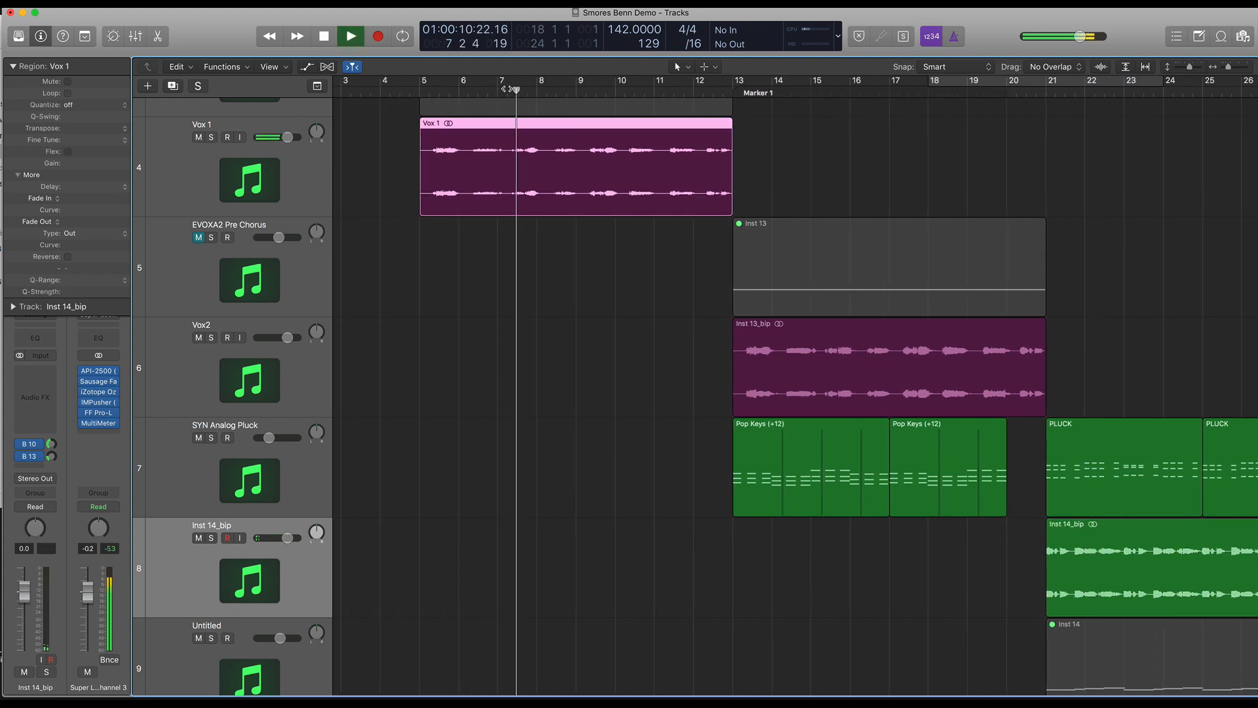
pyautogui.press('space')
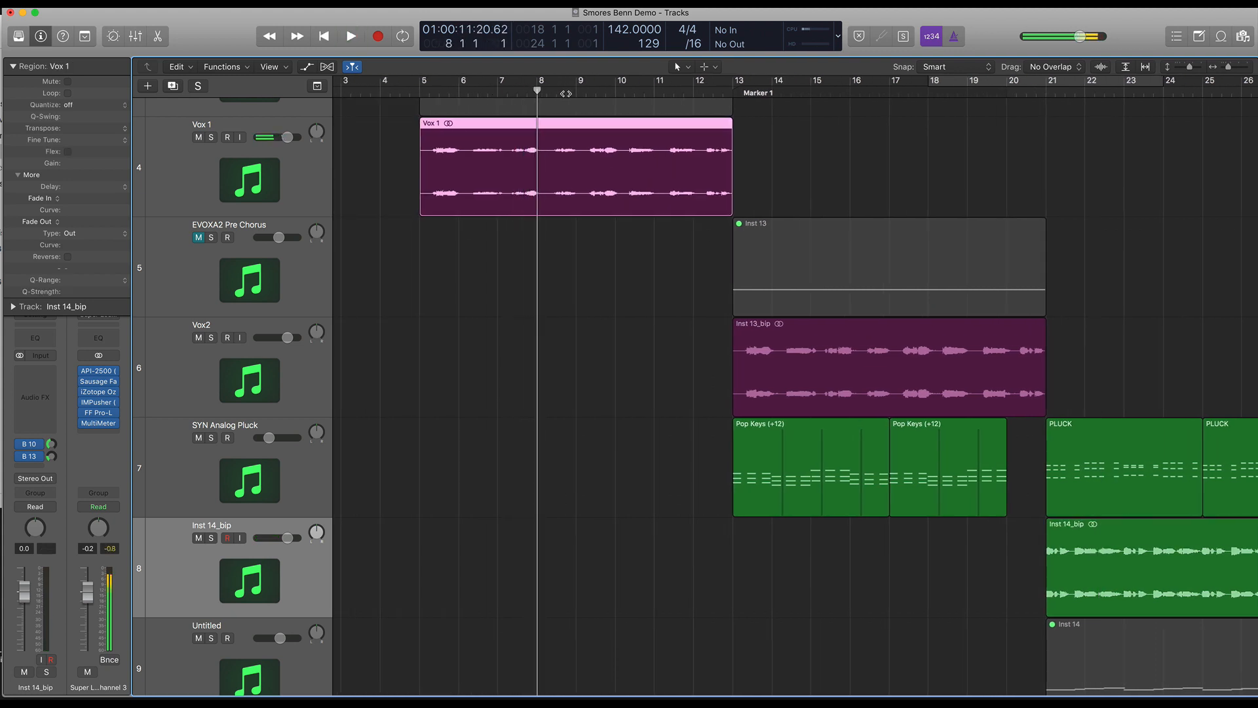
pyautogui.click(566, 94)
pyautogui.press('space')
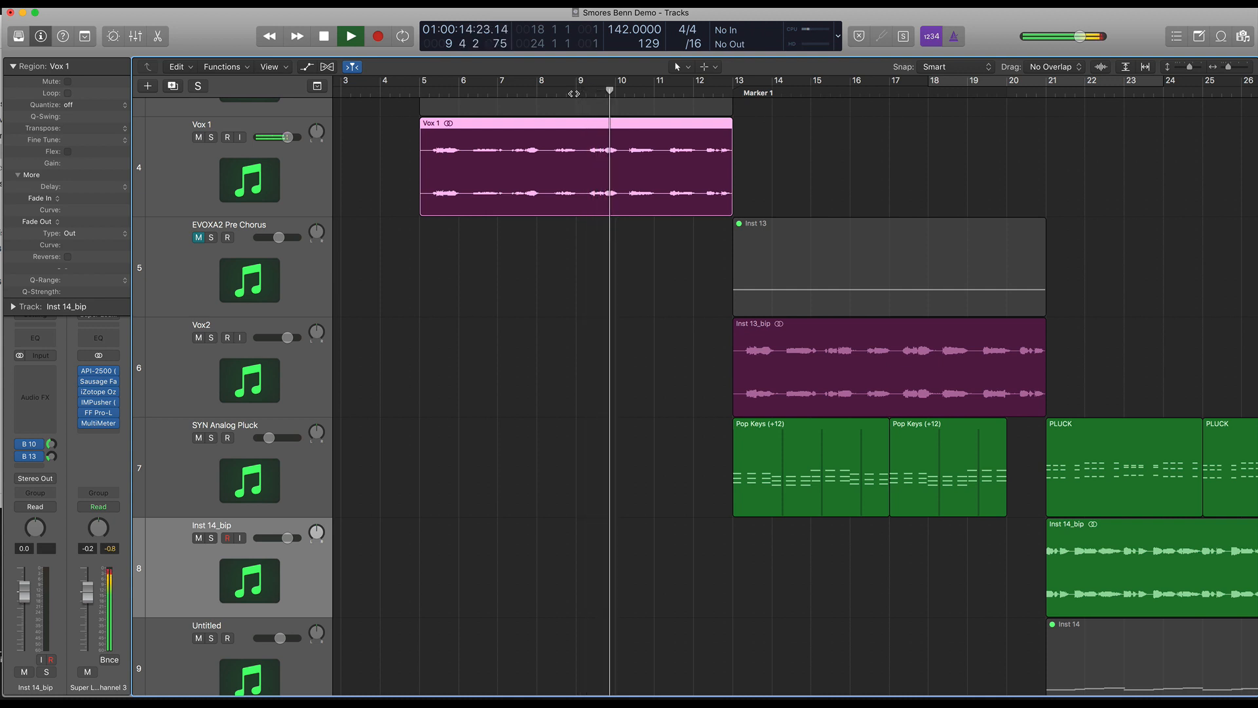
pyautogui.press('space')
pyautogui.click(574, 93)
# Return to the Inst 14_bip region, solo it and play its first phrase from bar 21.
pyautogui.click(1228, 559)
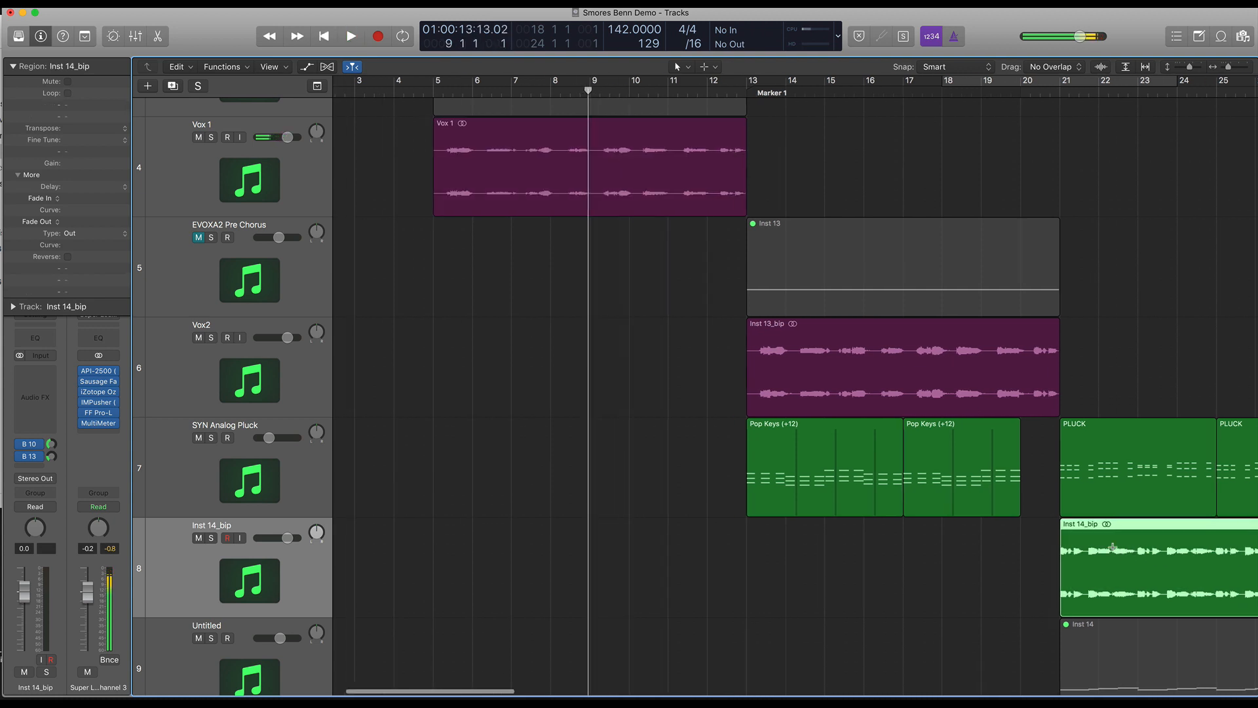
pyautogui.hscroll(5, 1034, 313)
pyautogui.click(910, 96)
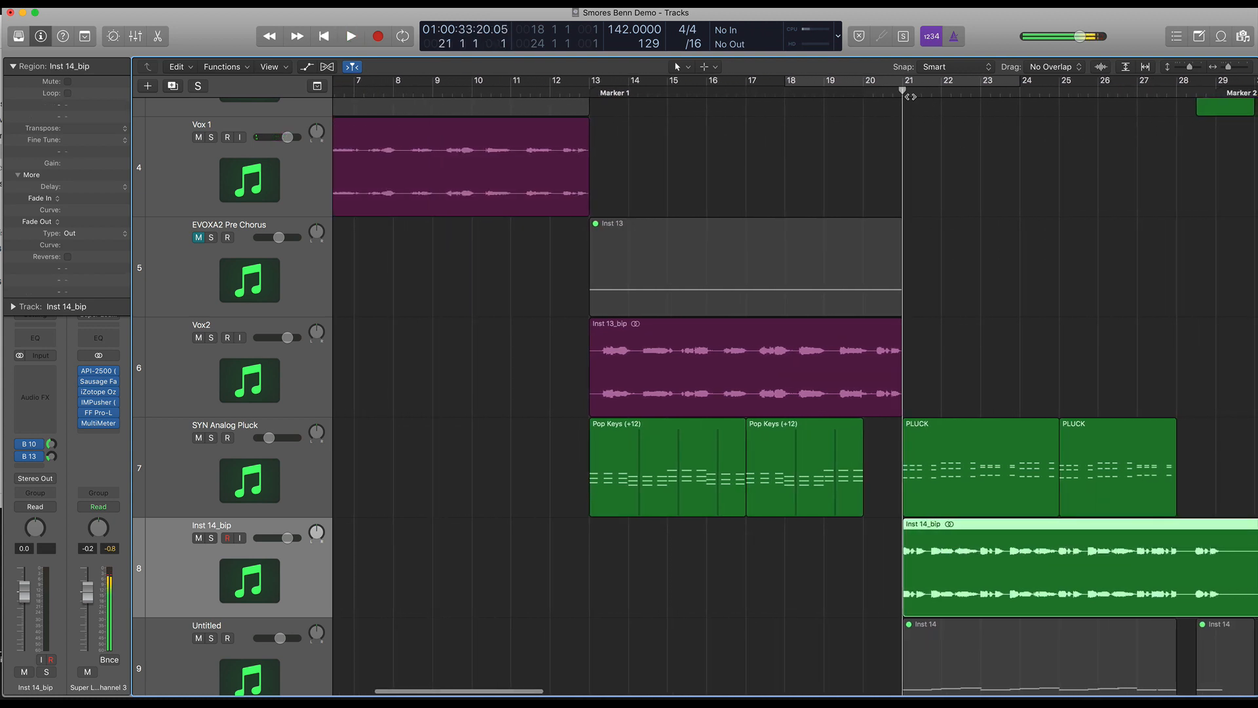
pyautogui.hotkey('ctrl', 's')
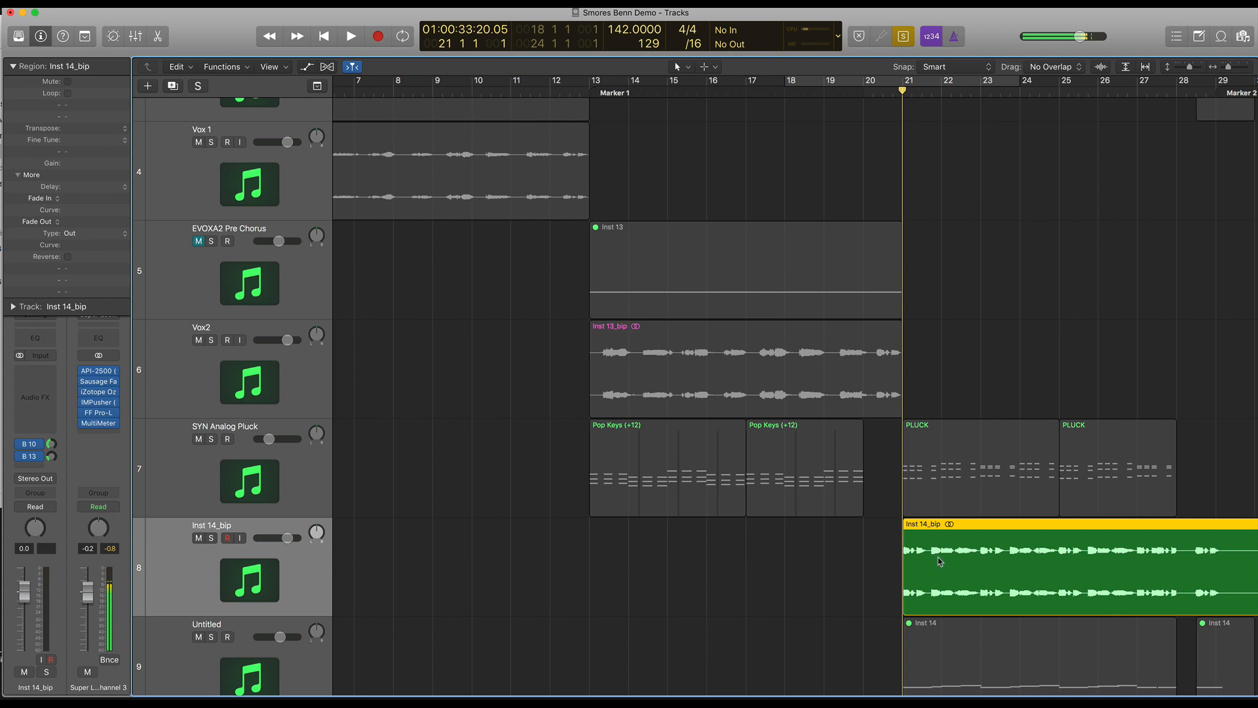
pyautogui.press('super+Down')
pyautogui.press('space')
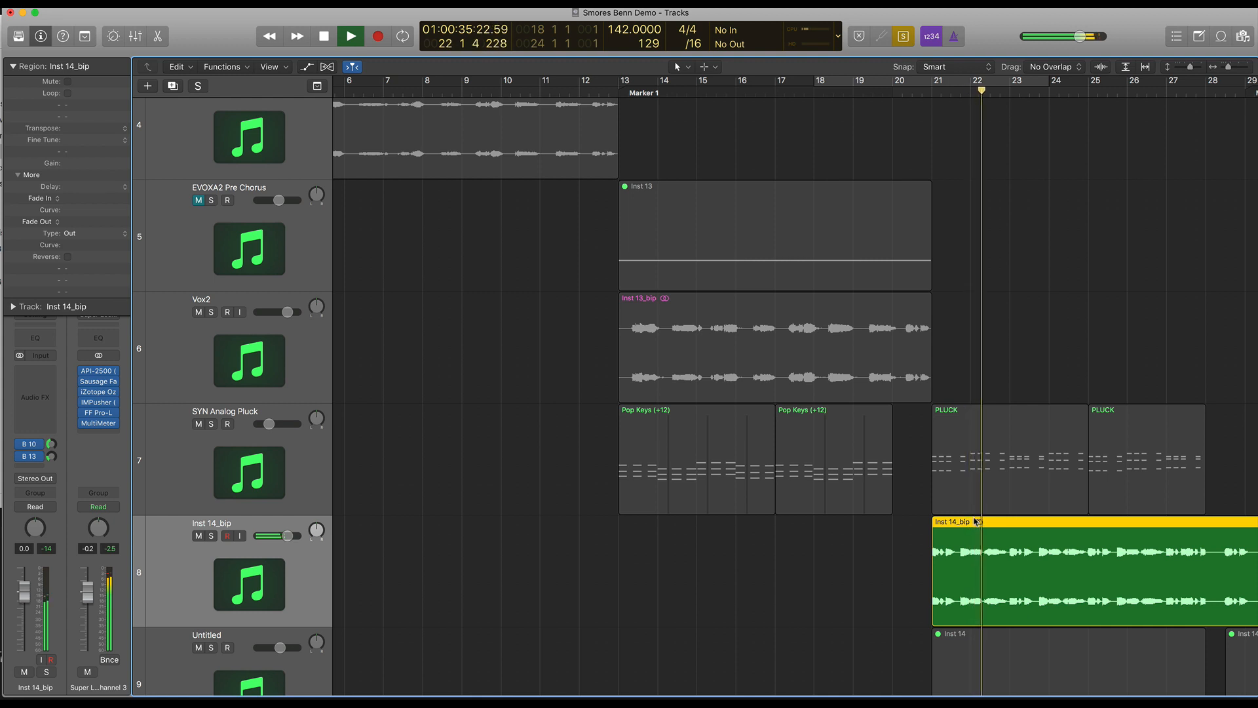
pyautogui.press('space')
# Examine the Inst 14_bip waveform up close and play the soloed phrase starting at 21 4.
pyautogui.press('super+Down')
pyautogui.press('super+Right')
pyautogui.press('super+Right')
pyautogui.press('super+Right')
pyautogui.press('super+Right')
pyautogui.press('super+Right')
pyautogui.press('super+Right')
pyautogui.press('super+Right')
pyautogui.press('super+Right')
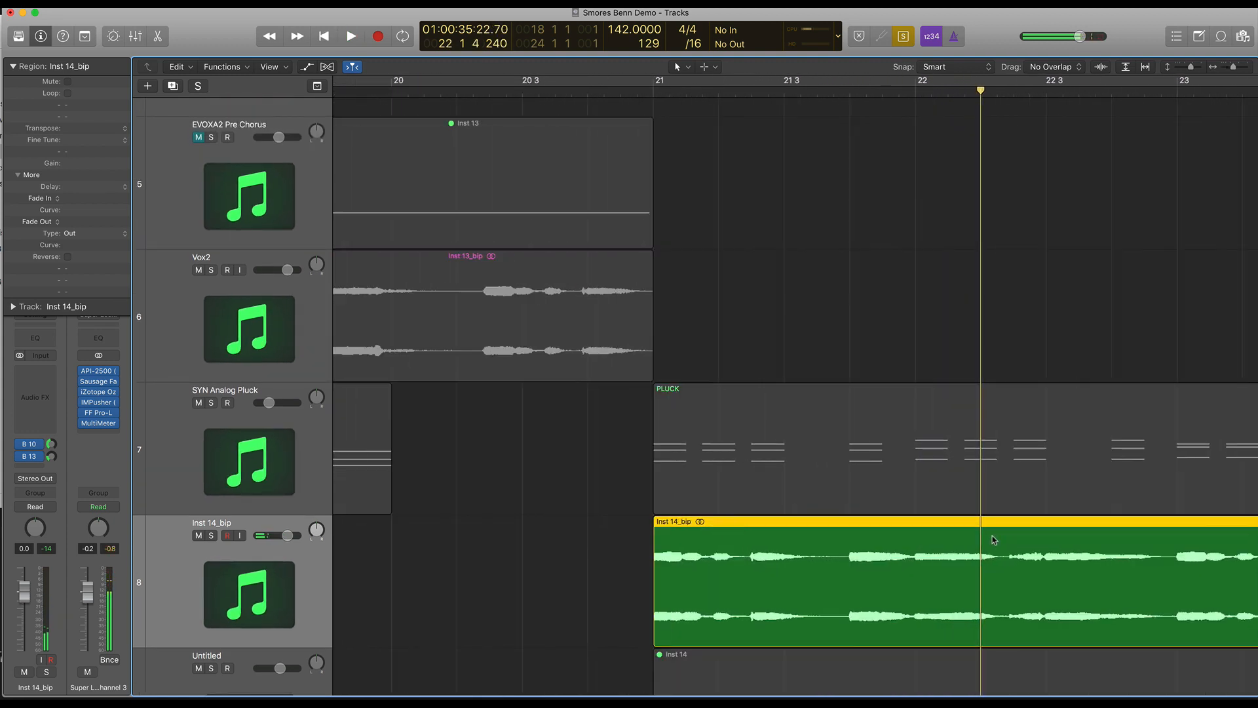
pyautogui.press('super+Down')
pyautogui.press('super+Down')
pyautogui.press('super+Left')
pyautogui.click(774, 89)
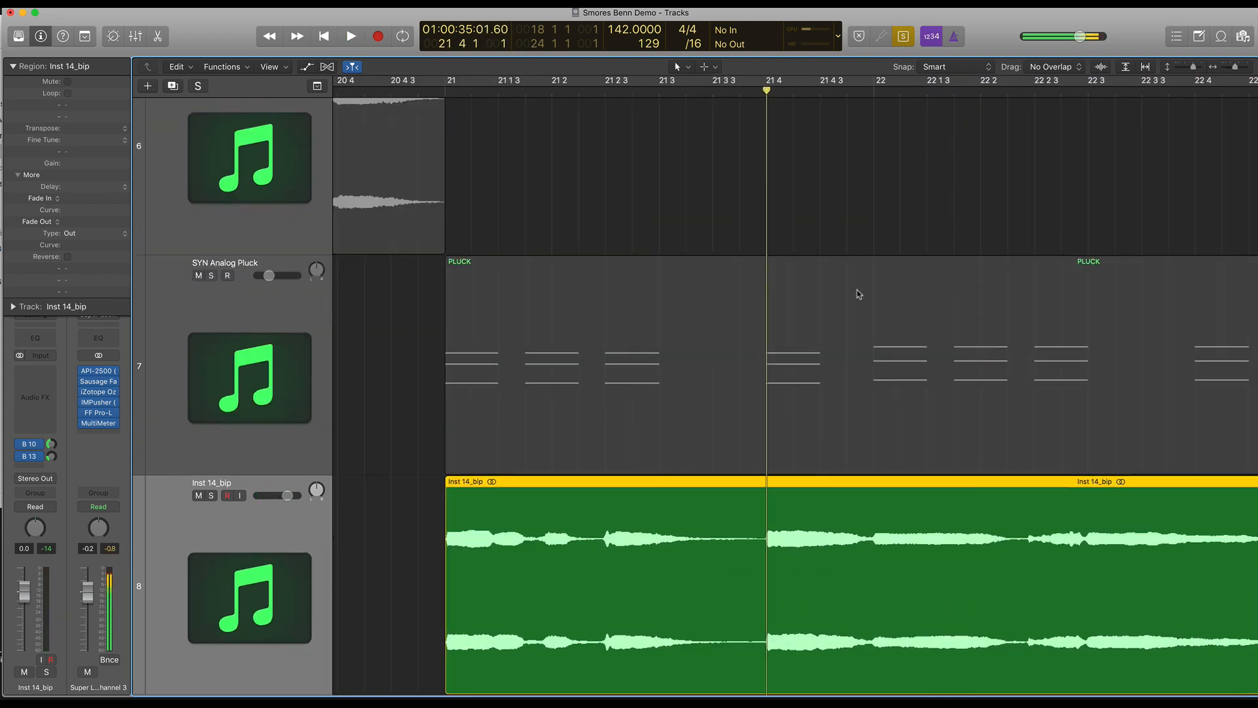
pyautogui.press('super+Down')
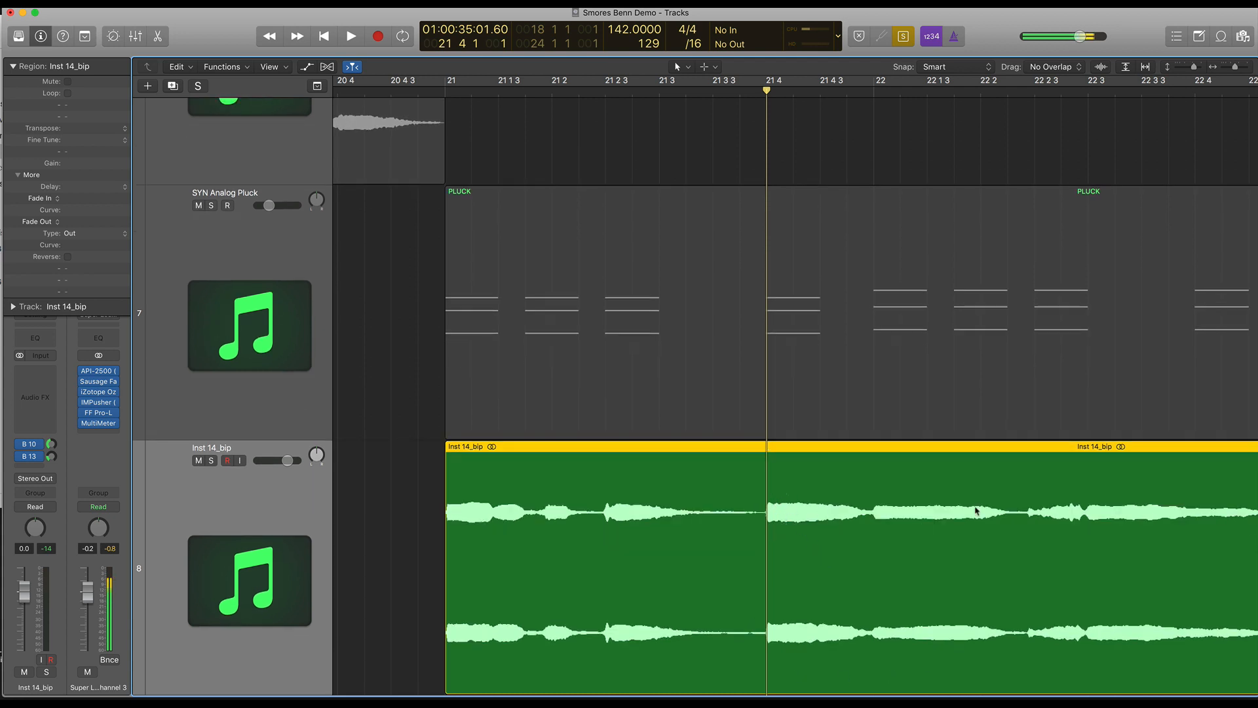
pyautogui.press('space')
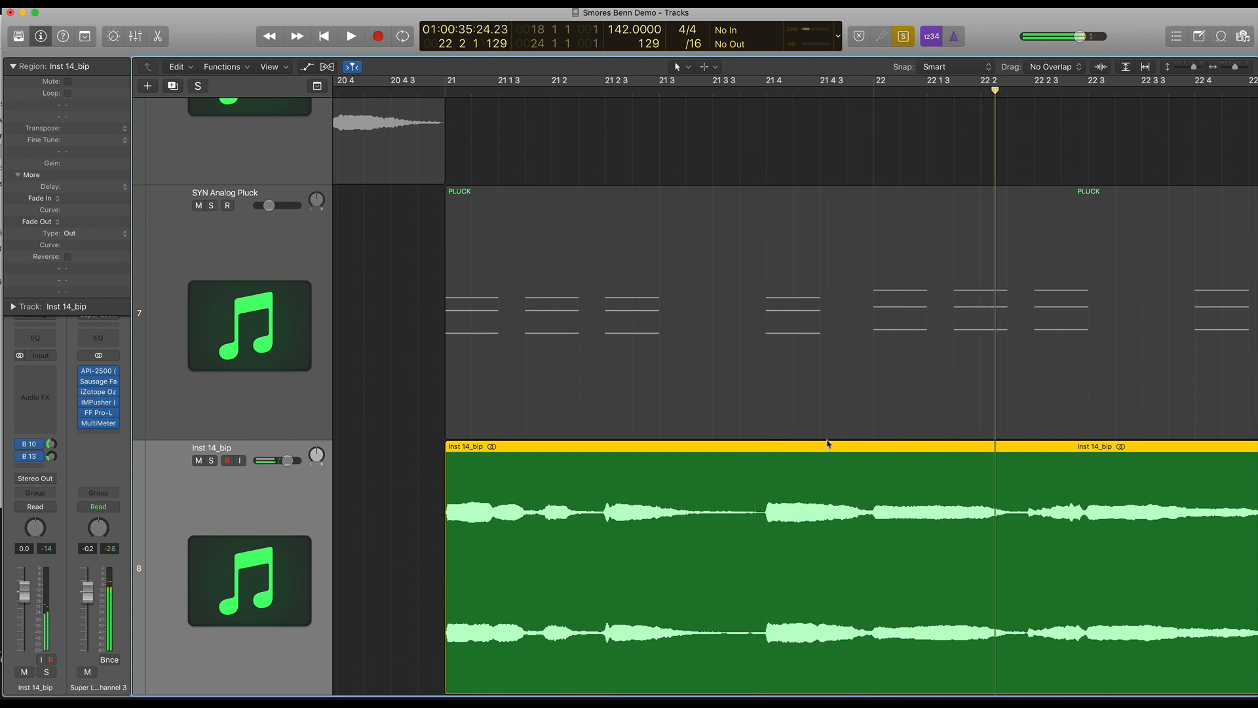
# Mark a cycle range over the first Inst 14_bip phrase from bar 21, turn cycling off and play the soloed part on past bar 25.
pyautogui.press('super+Left')
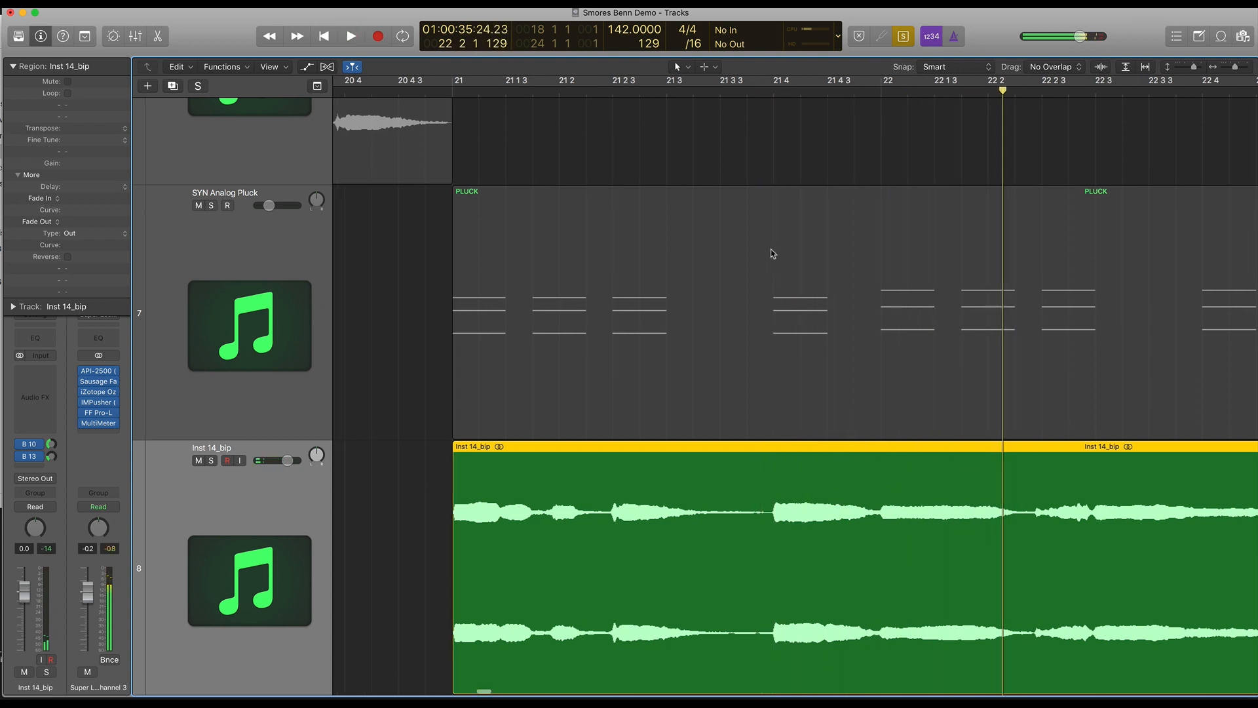
pyautogui.moveTo(604, 80); pyautogui.dragTo(1040, 80)
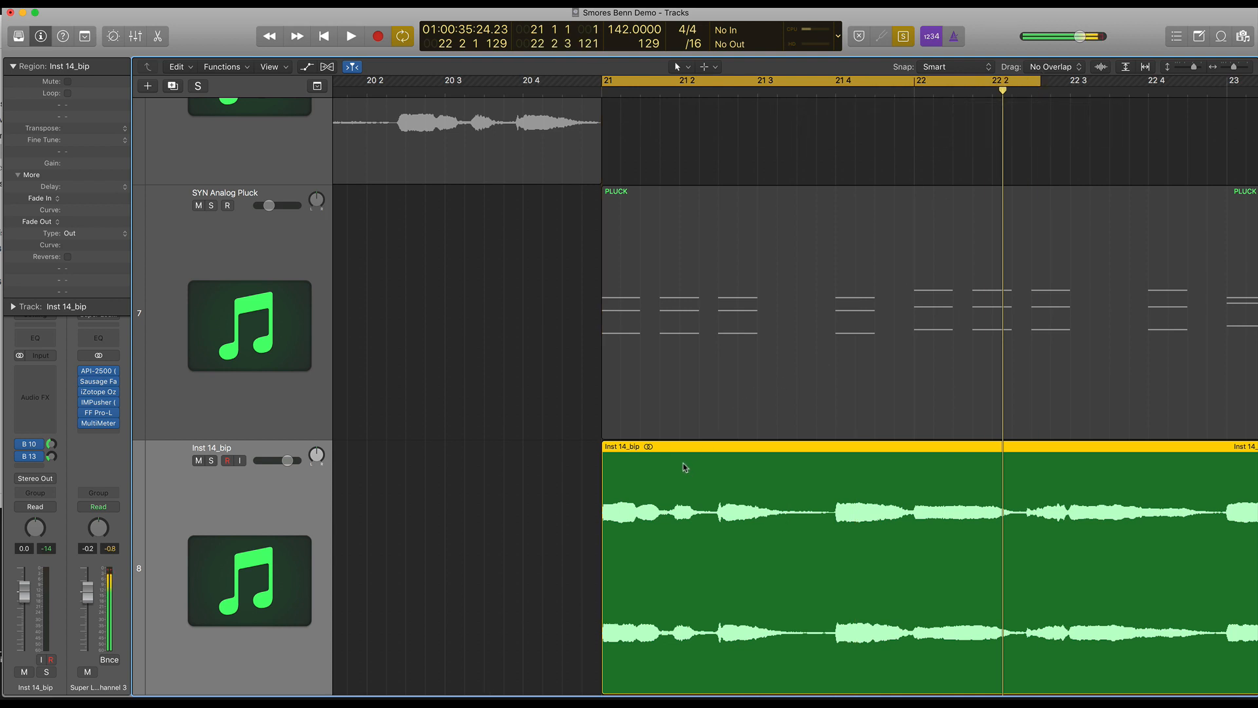
pyautogui.click(968, 82)
pyautogui.press('space')
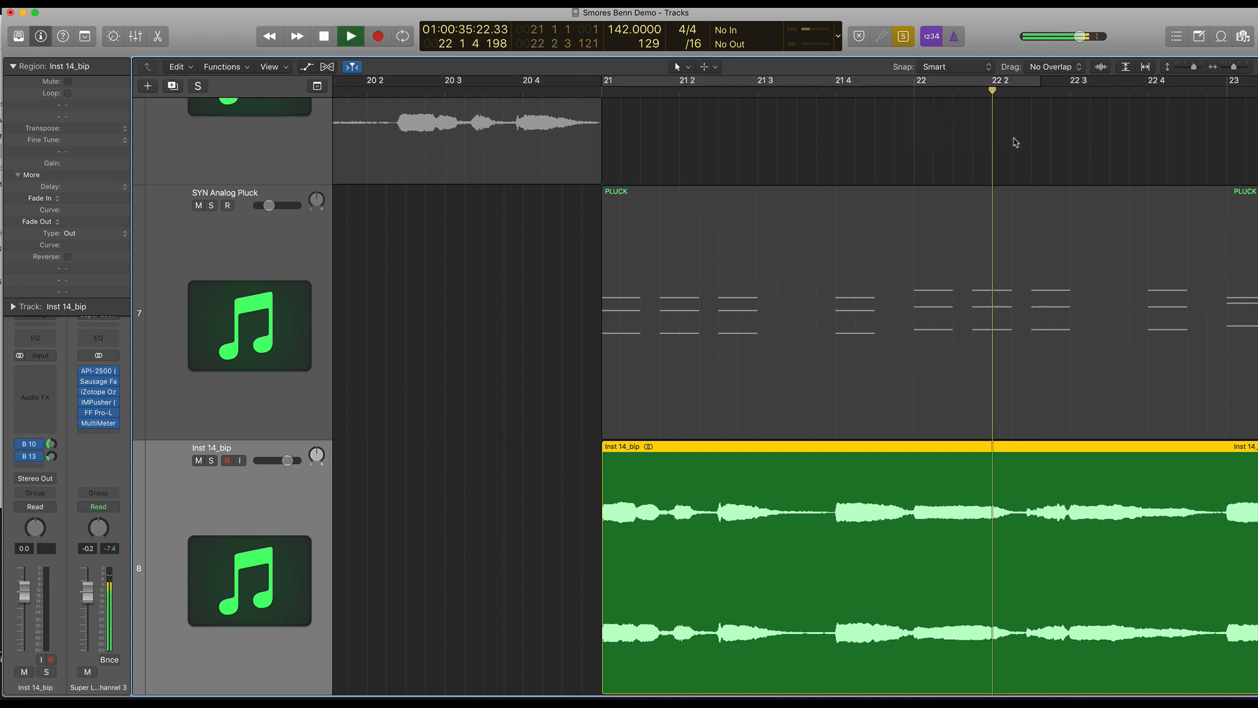
pyautogui.press('super+Left')
pyautogui.hscroll(10, 1061, 176)
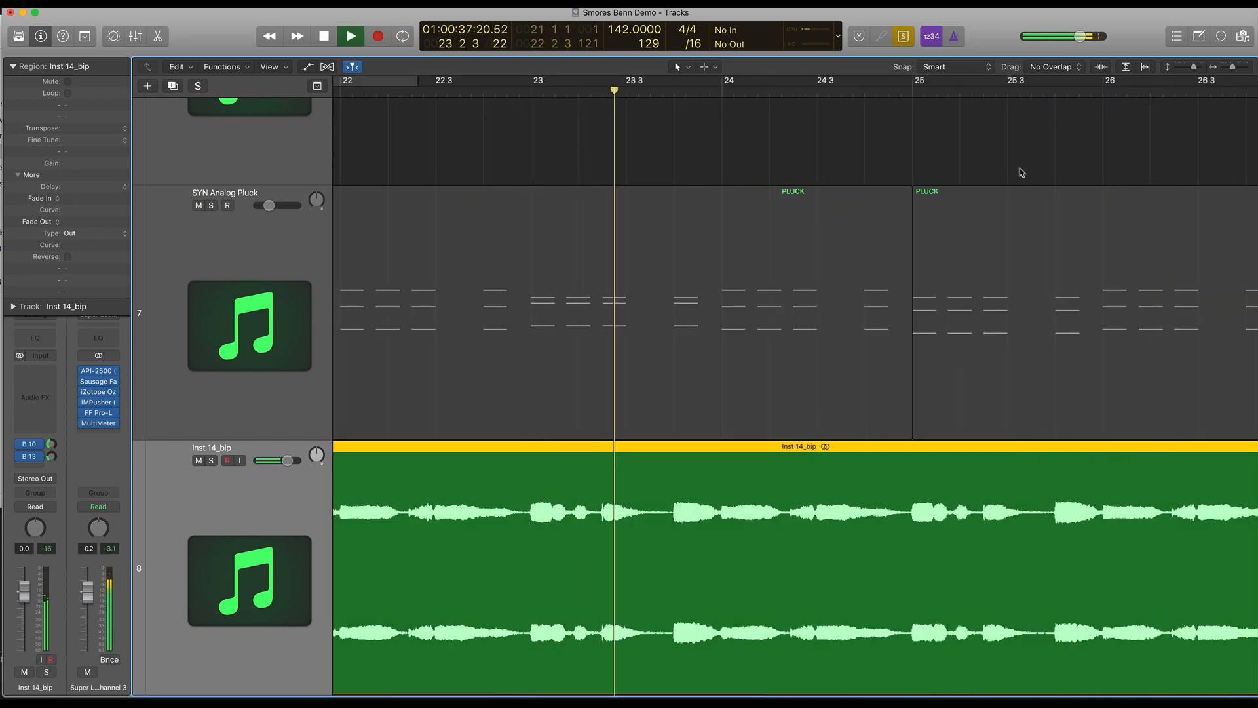
pyautogui.hscroll(-3, 1022, 170)
pyautogui.scroll(-3, 1021, 169)
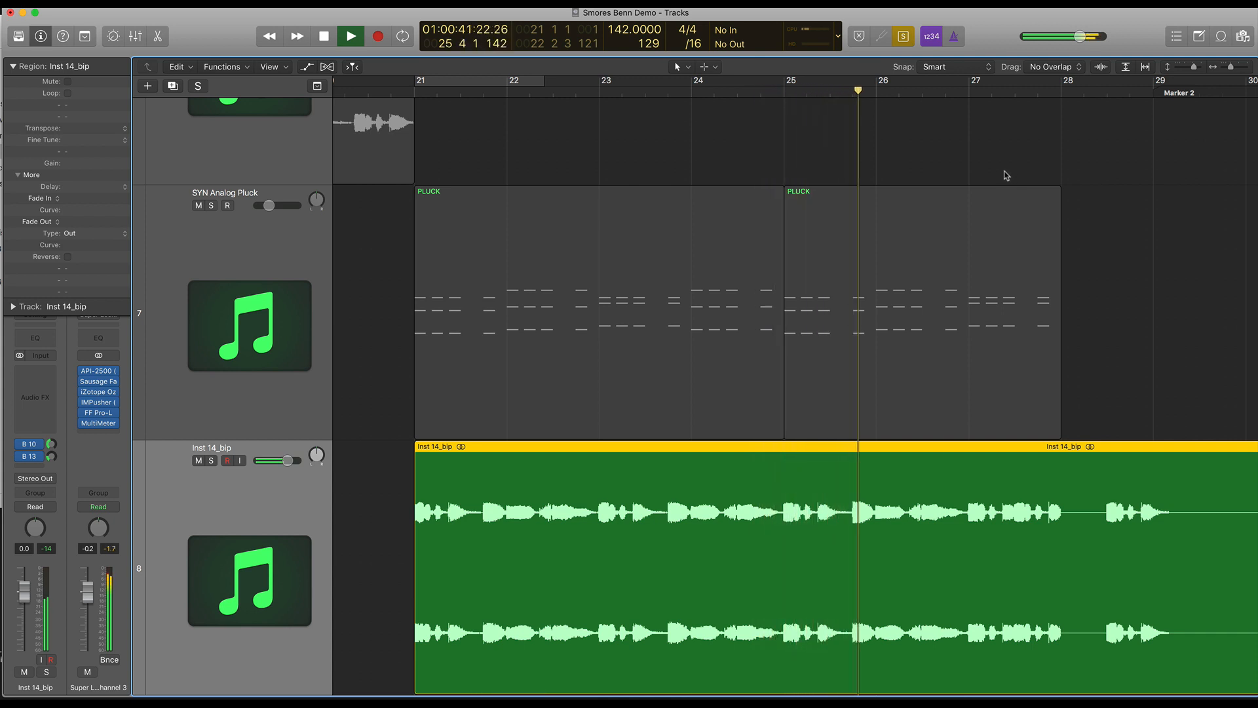
# Stop the soloed playback, turn solo off and play Inst 14_bip together with the pluck part from bar 27 to just past bar 28.
pyautogui.hscroll(-2, 1022, 190)
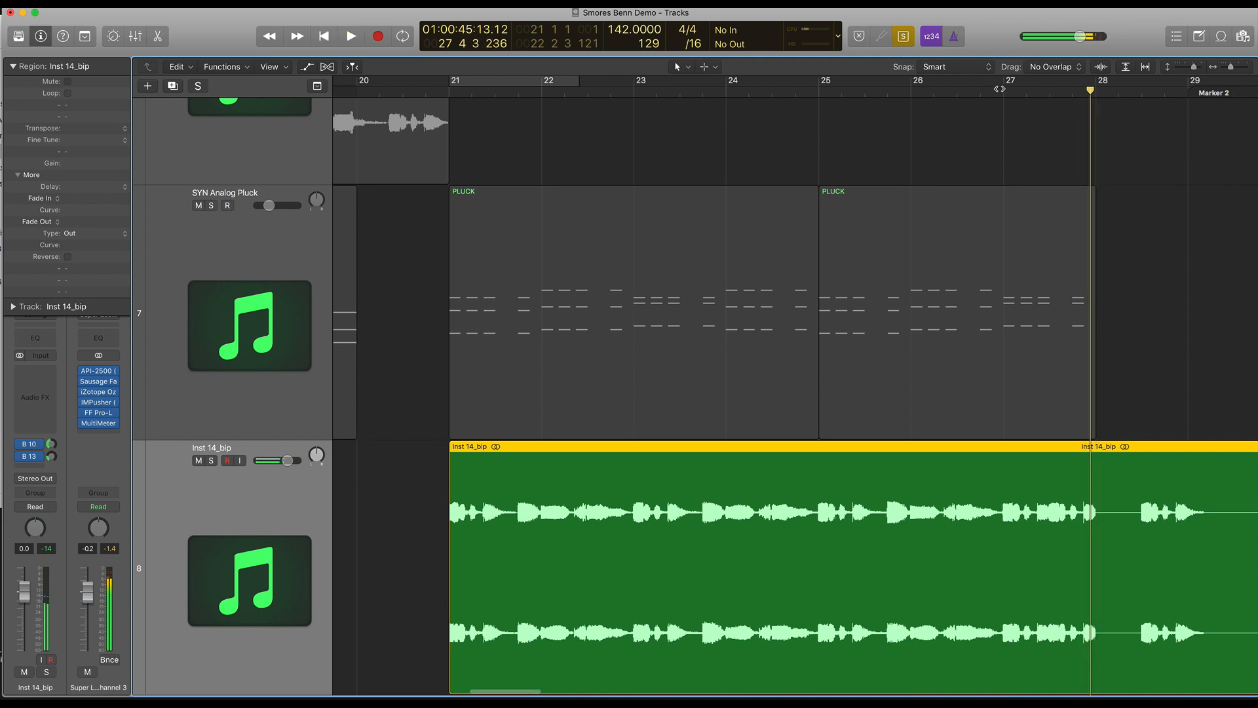
pyautogui.press('space')
pyautogui.hotkey('ctrl', 's')
pyautogui.press('super+Up')
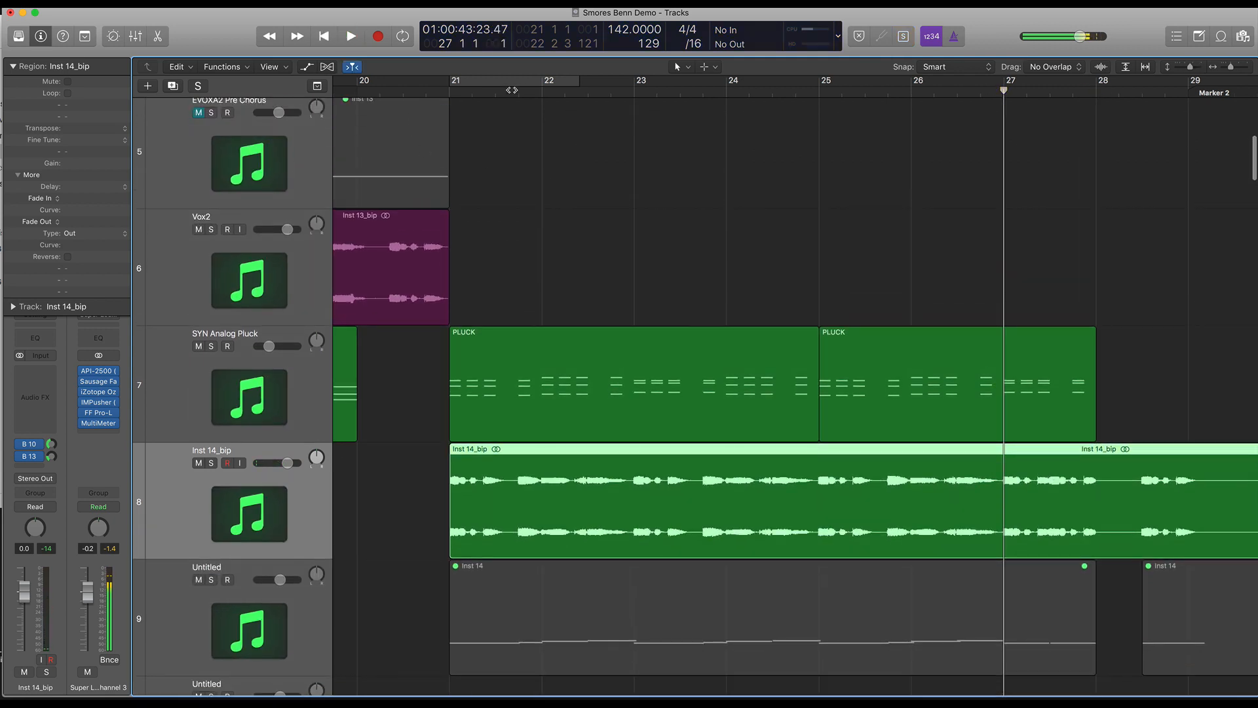
pyautogui.press('space')
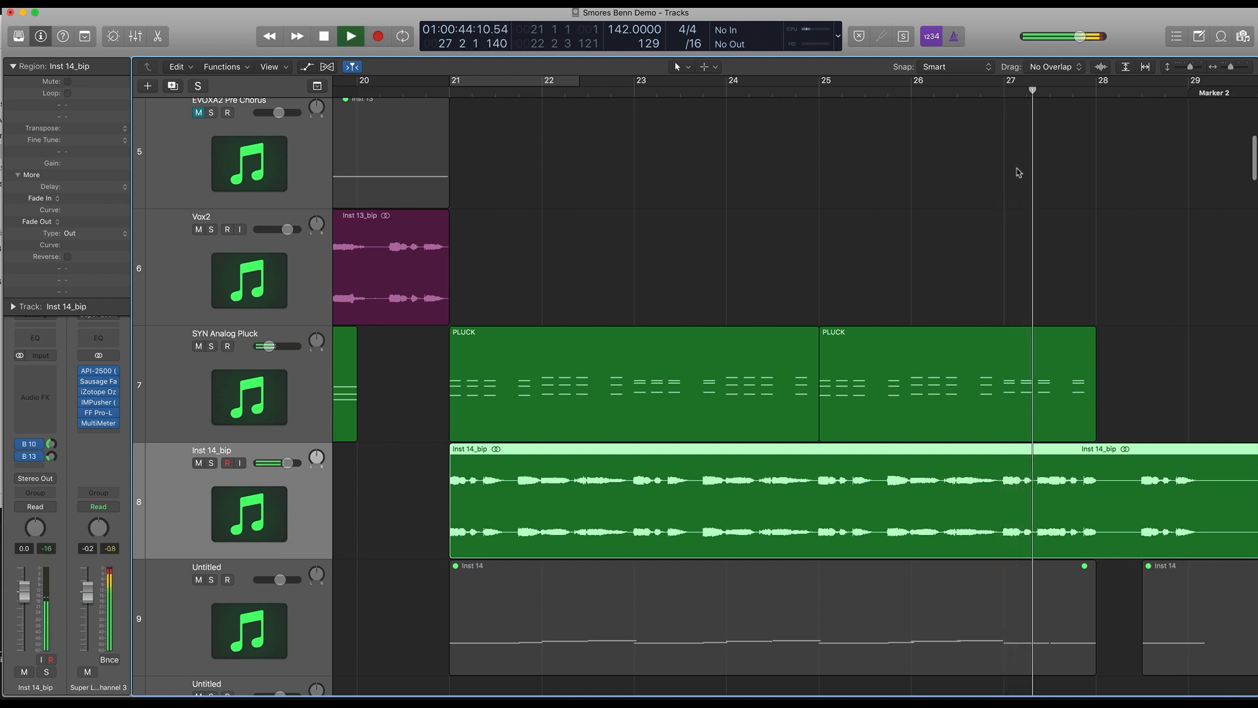
pyautogui.press('space')
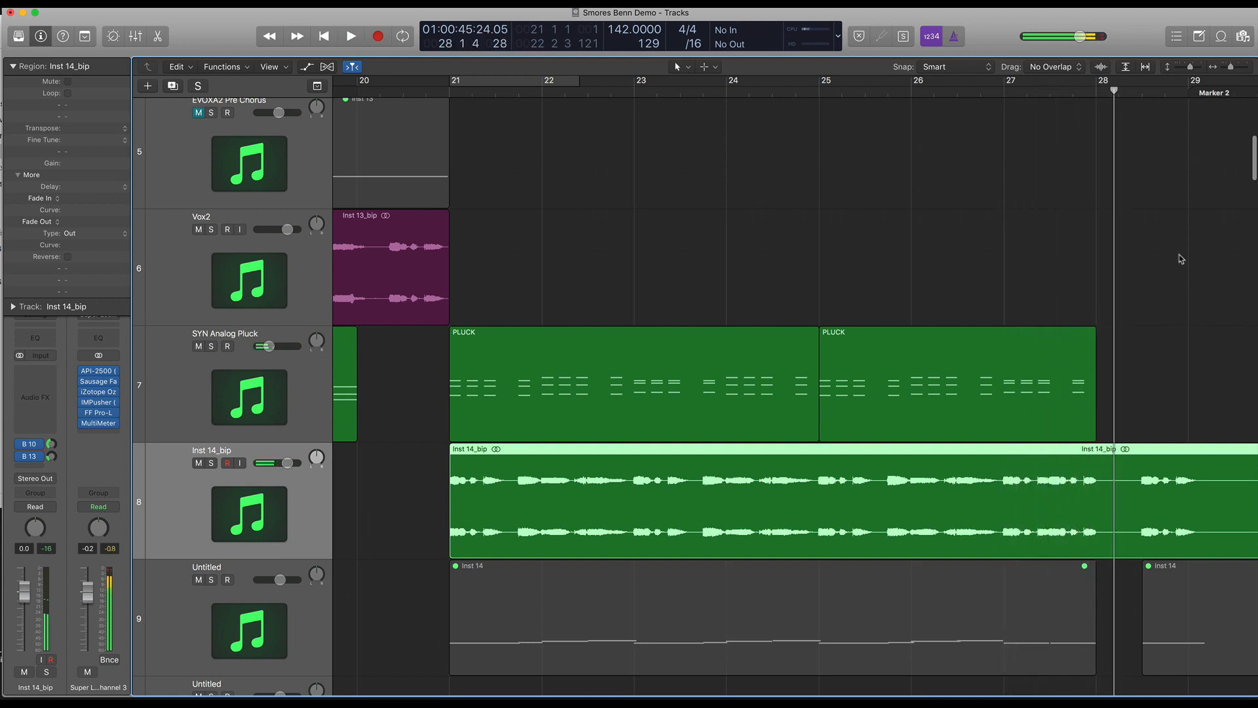
# Play the short Inst 14_bip phrase from about the middle of bar 28 to just past bar 29 with solo off.
pyautogui.click(1142, 89)
pyautogui.press('space')
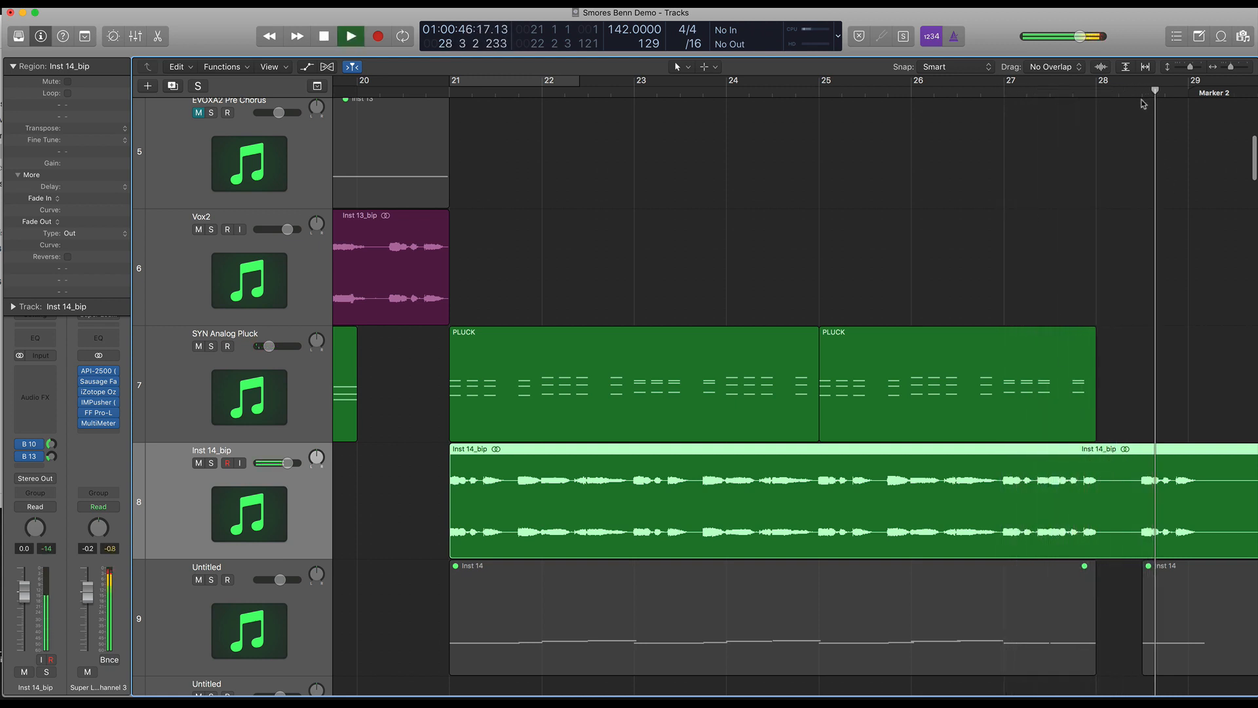
pyautogui.hscroll(-5, 904, 271)
pyautogui.press('space')
pyautogui.hscroll(-5, 892, 285)
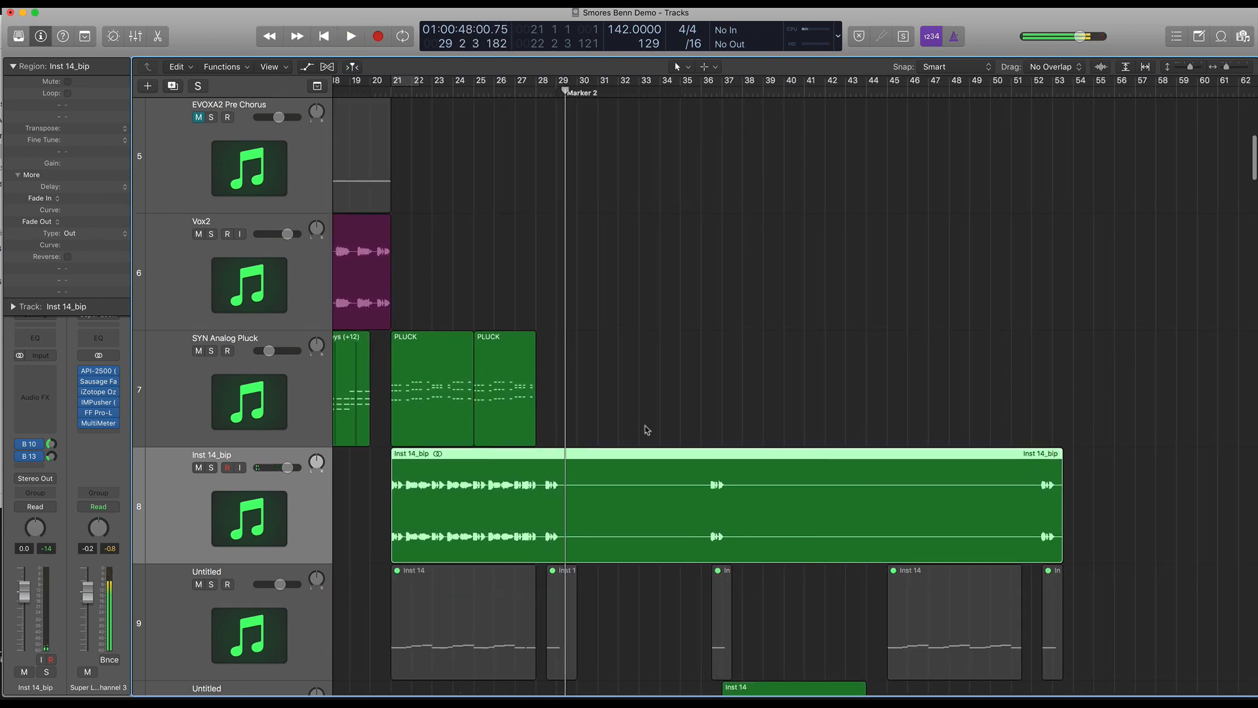
pyautogui.scroll(3, 643, 430)
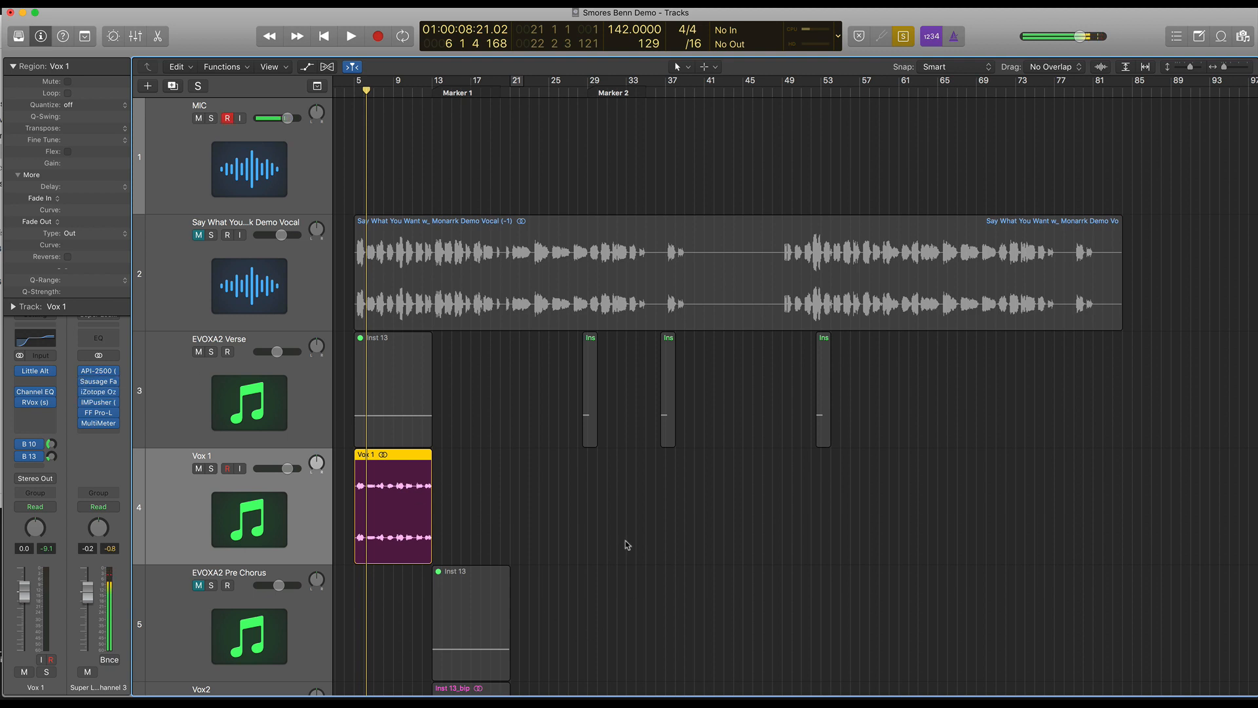
pyautogui.press('super+Up')
pyautogui.press('super+Up')
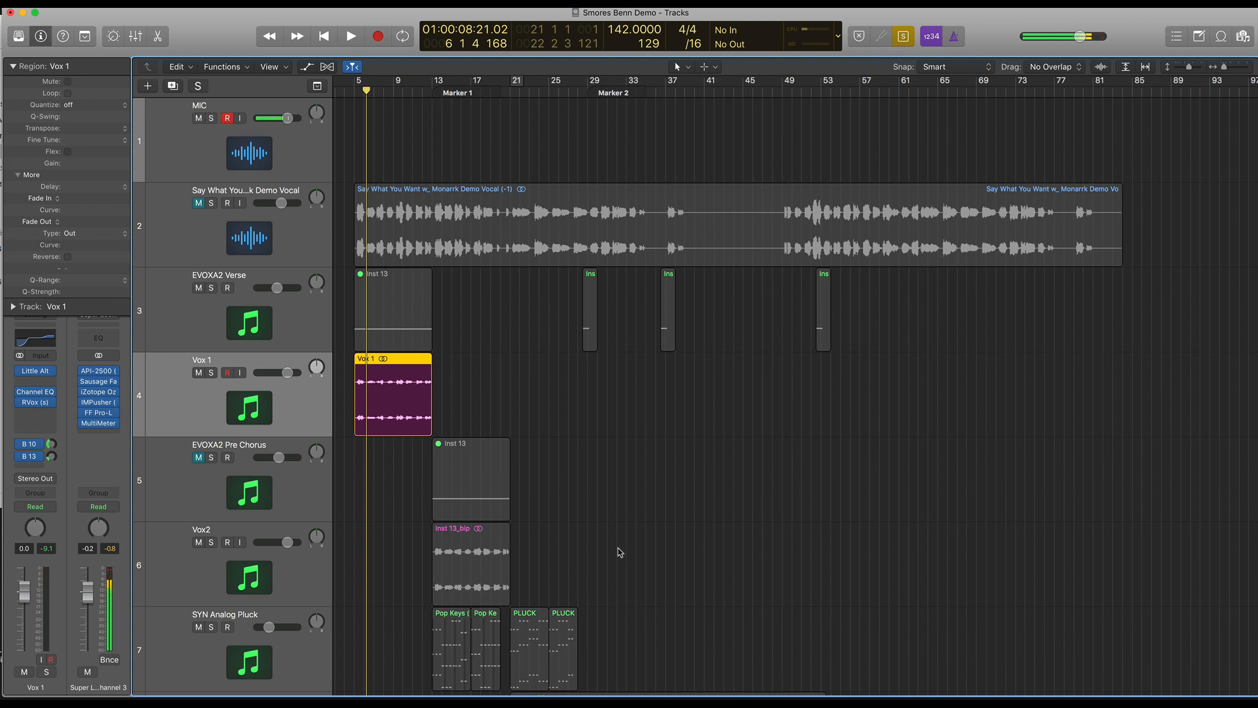
pyautogui.click(1020, 4)
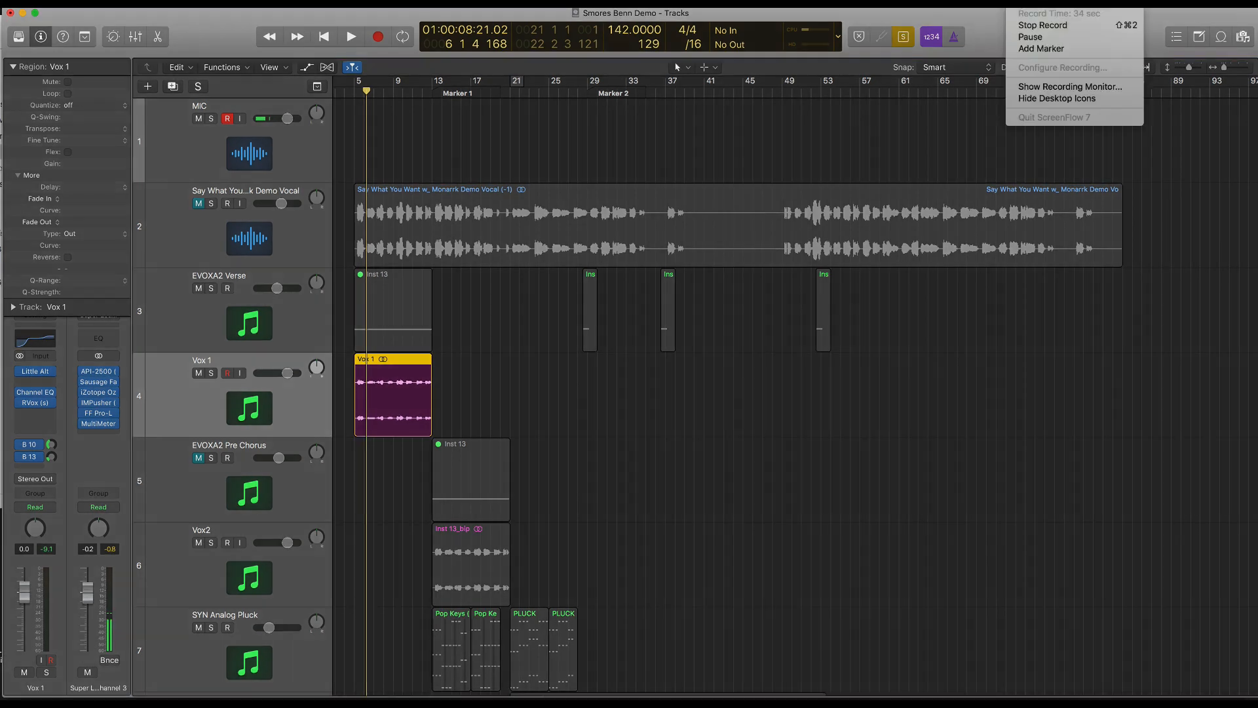